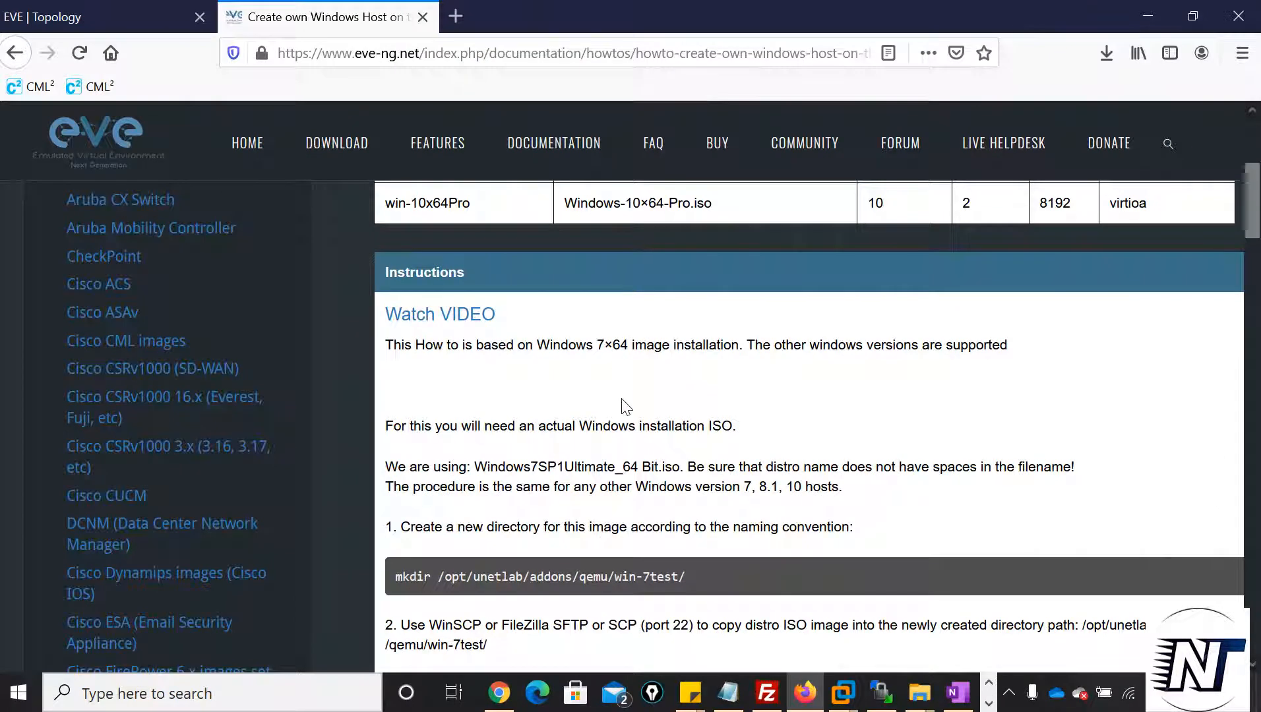
Examine the guide's image naming table and its instruction for creating a new image directory
{"action": "scroll", "coordinate": [633, 477], "scroll_direction": "down", "scroll_amount": 2}
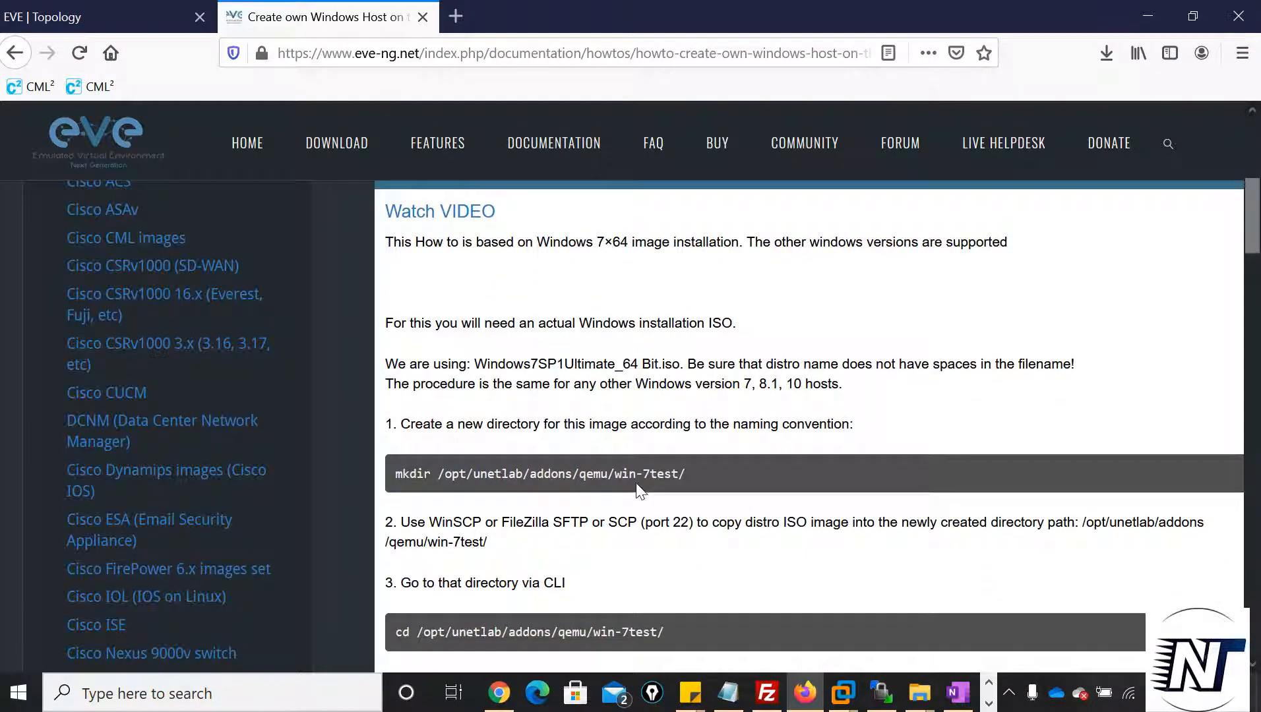
{"action": "scroll", "coordinate": [719, 521], "scroll_direction": "down", "scroll_amount": 2}
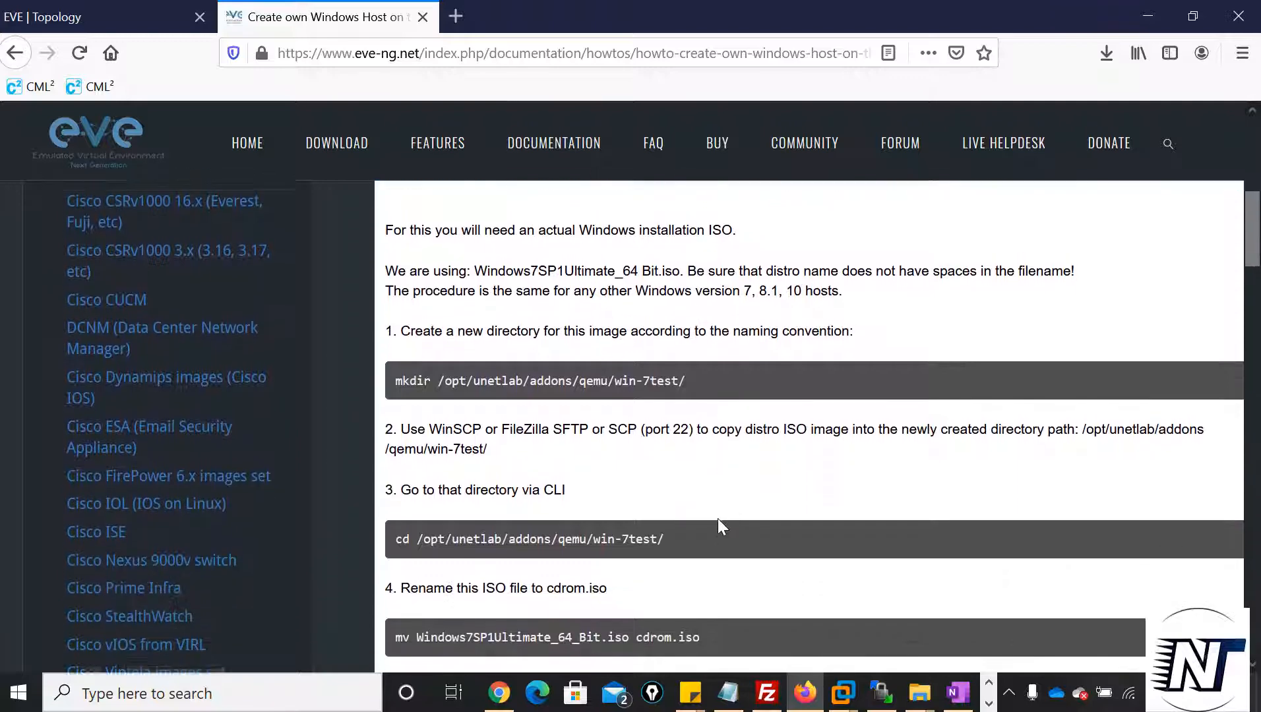
{"action": "scroll", "coordinate": [718, 521], "scroll_direction": "up", "scroll_amount": 2}
{"action": "scroll", "coordinate": [720, 526], "scroll_direction": "up", "scroll_amount": 9}
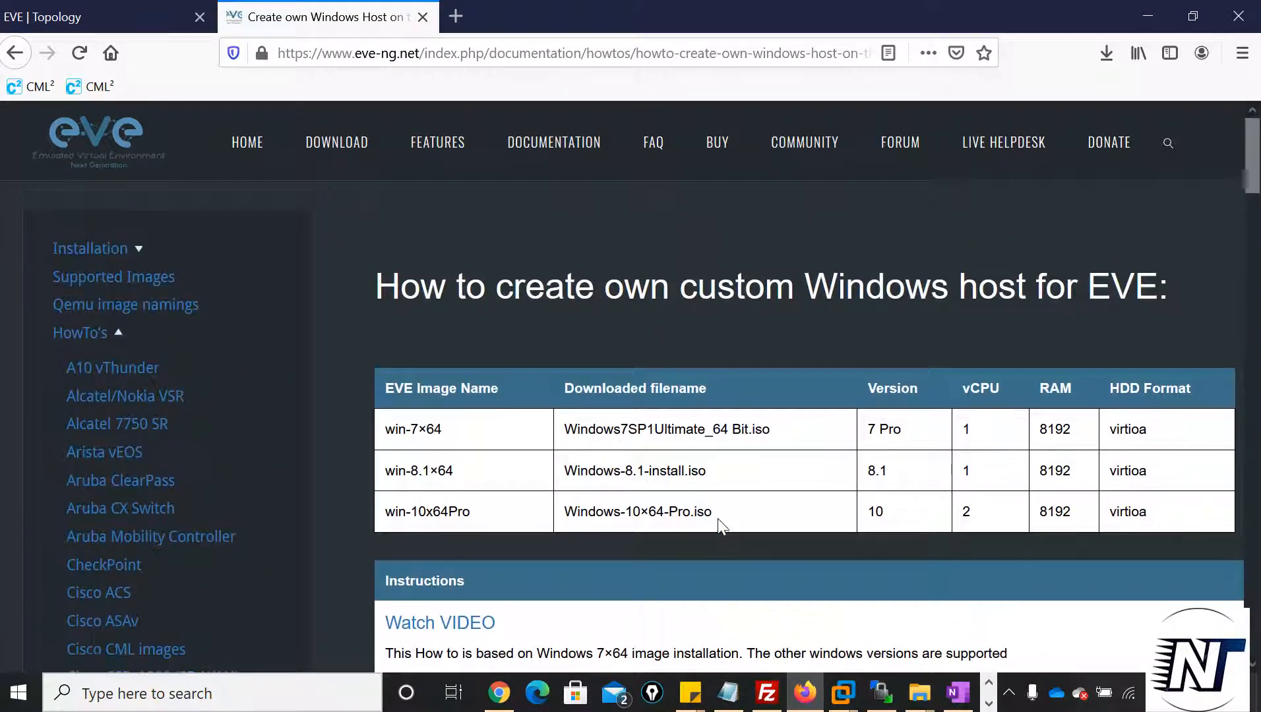
{"action": "scroll", "coordinate": [717, 518], "scroll_direction": "down", "scroll_amount": 4}
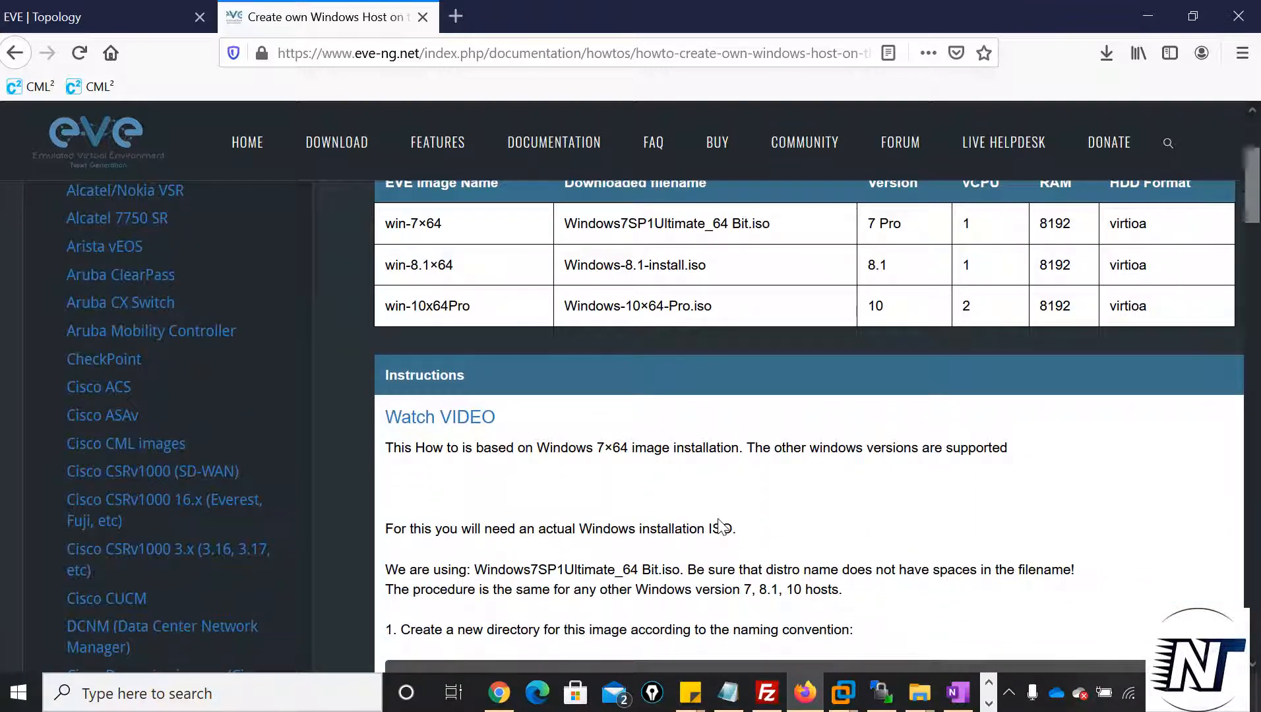
{"action": "scroll", "coordinate": [718, 521], "scroll_direction": "down", "scroll_amount": 4}
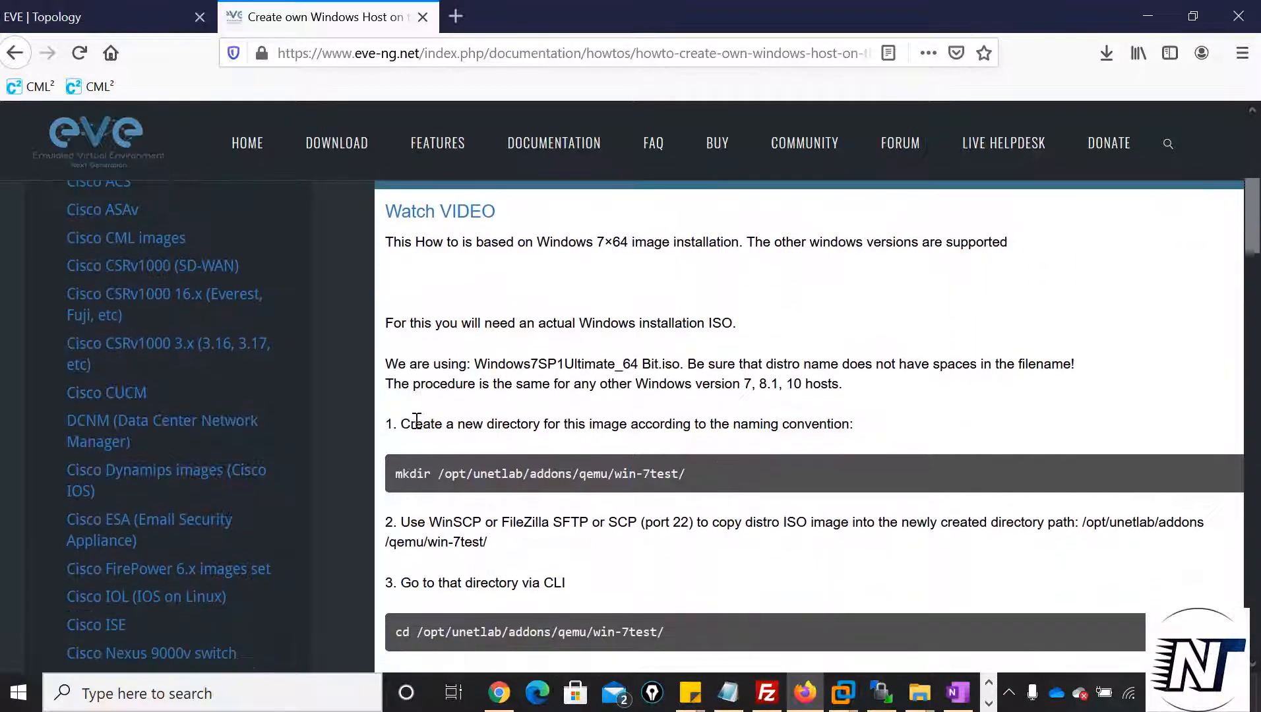
{"action": "left_click_drag", "start_coordinate": [403, 426], "coordinate": [849, 438]}
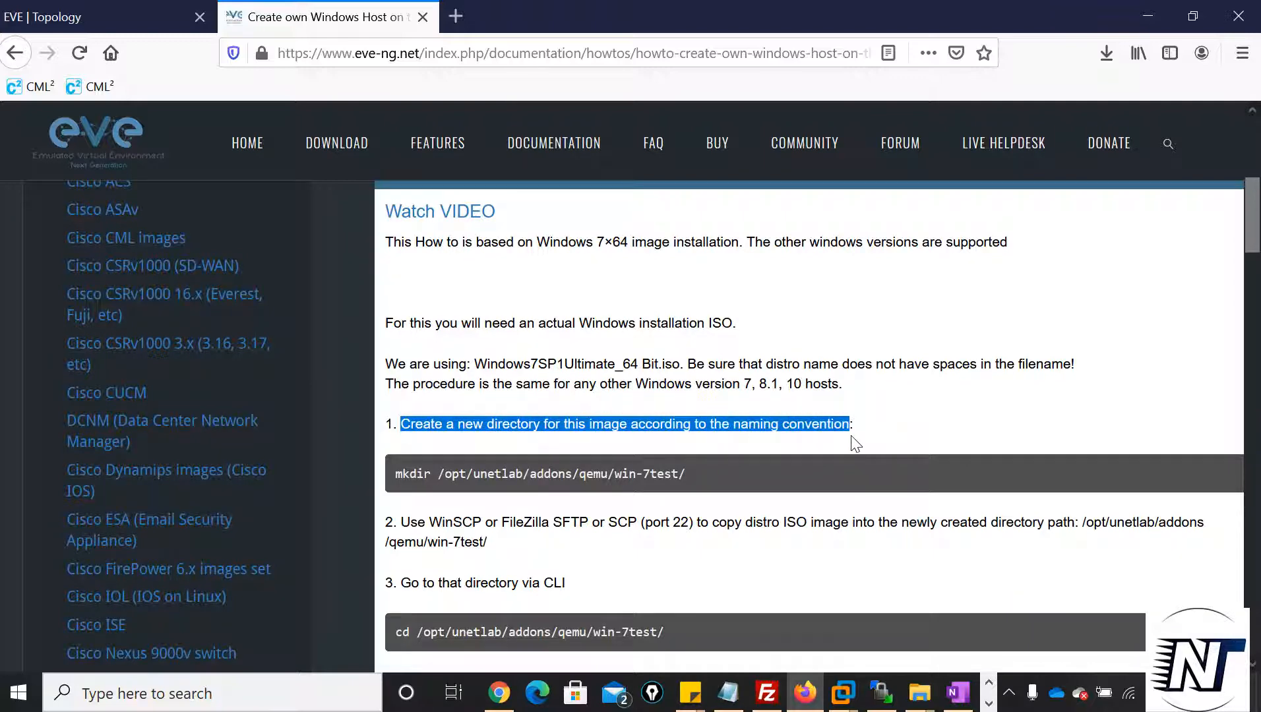
{"action": "left_click", "coordinate": [955, 424]}
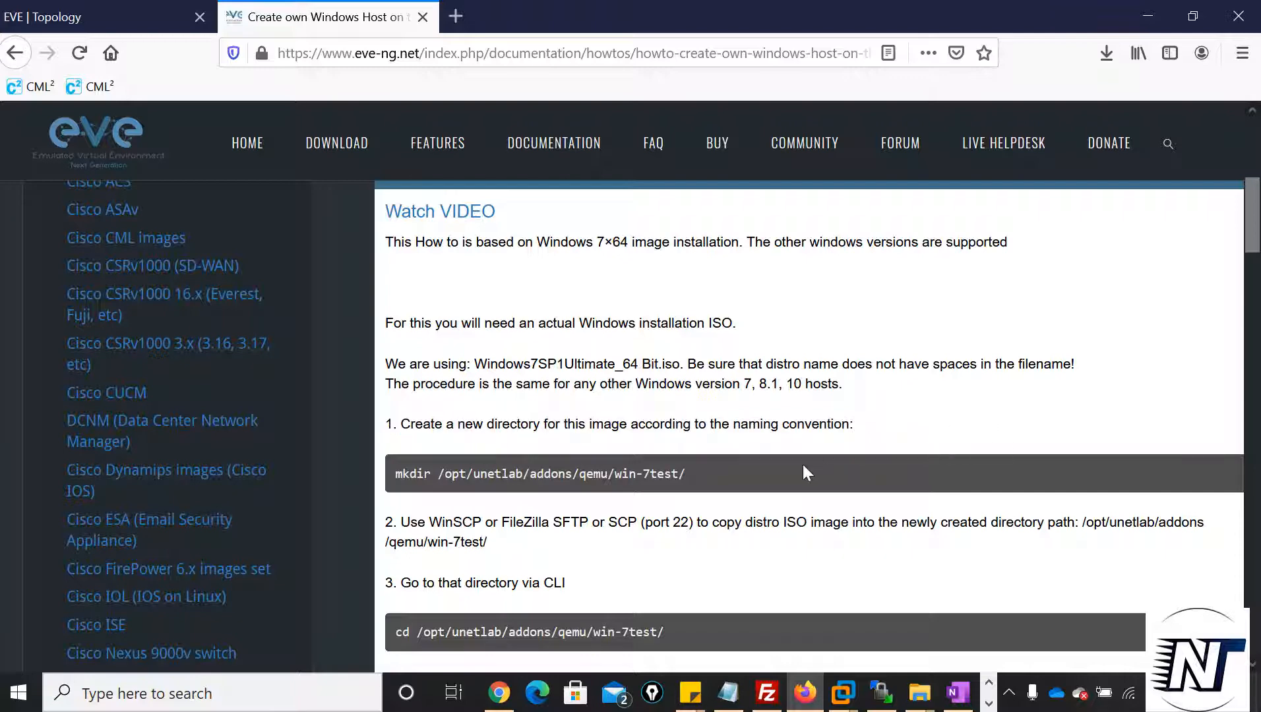
Adapt the guide's mkdir command in the PuTTY terminal to create the directory /opt/unetlab/addons/qemu/win-10test/
{"action": "left_click_drag", "start_coordinate": [607, 474], "coordinate": [394, 474]}
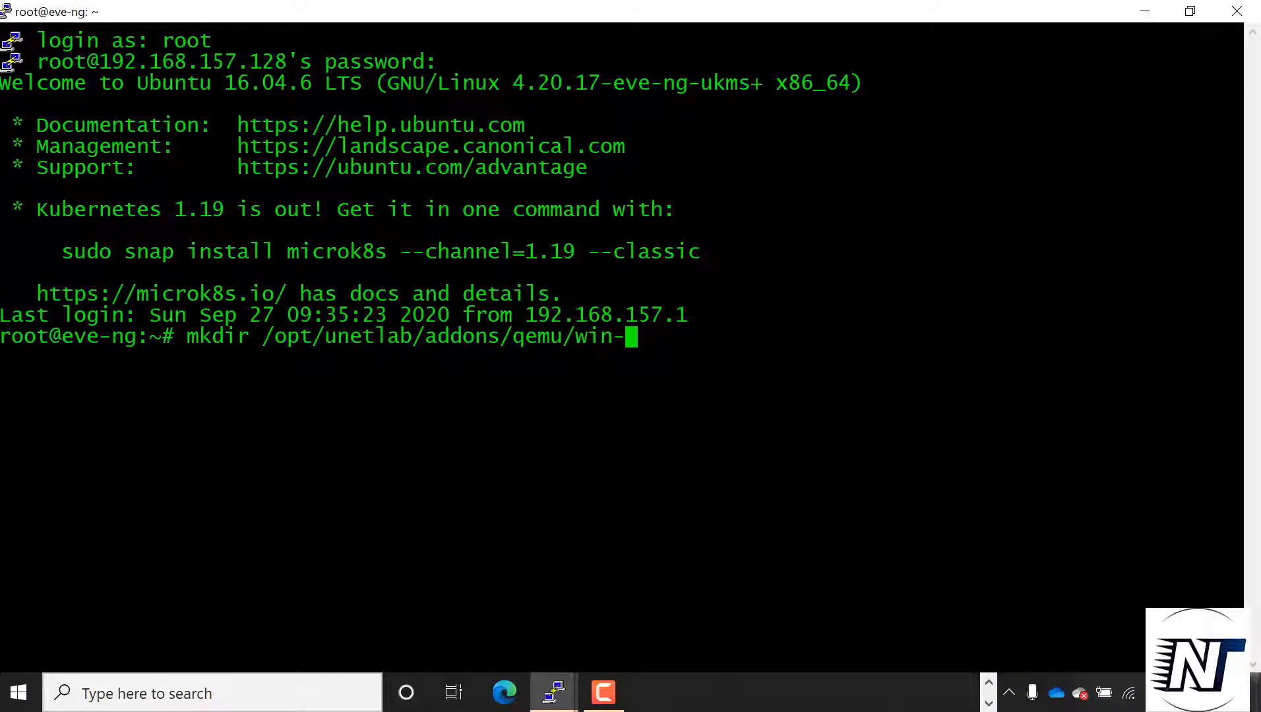
{"action": "type", "text": "10test"}
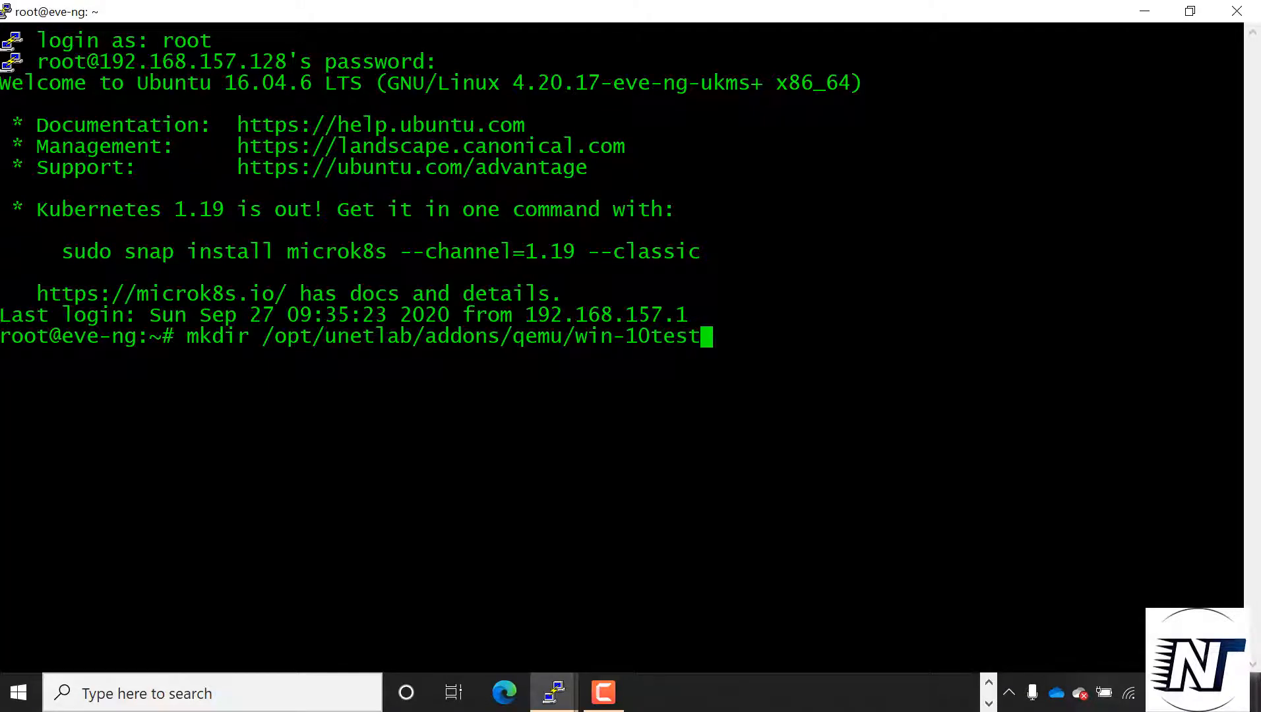
{"action": "type", "text": "/"}
{"action": "key", "text": "Return"}
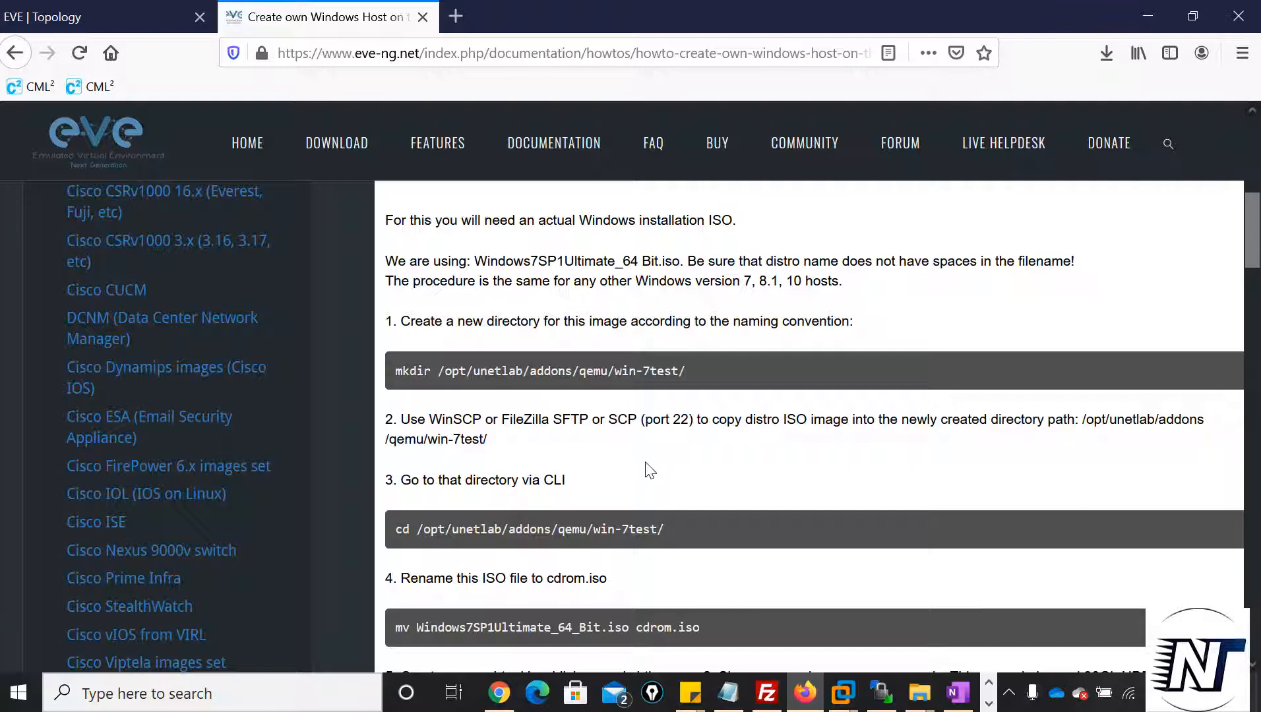
Switch to WinSCP and upload Win10_2004_English_x64.iso into the /opt/unetlab/addons/qemu/win-10test/ directory
{"action": "left_click", "coordinate": [892, 703]}
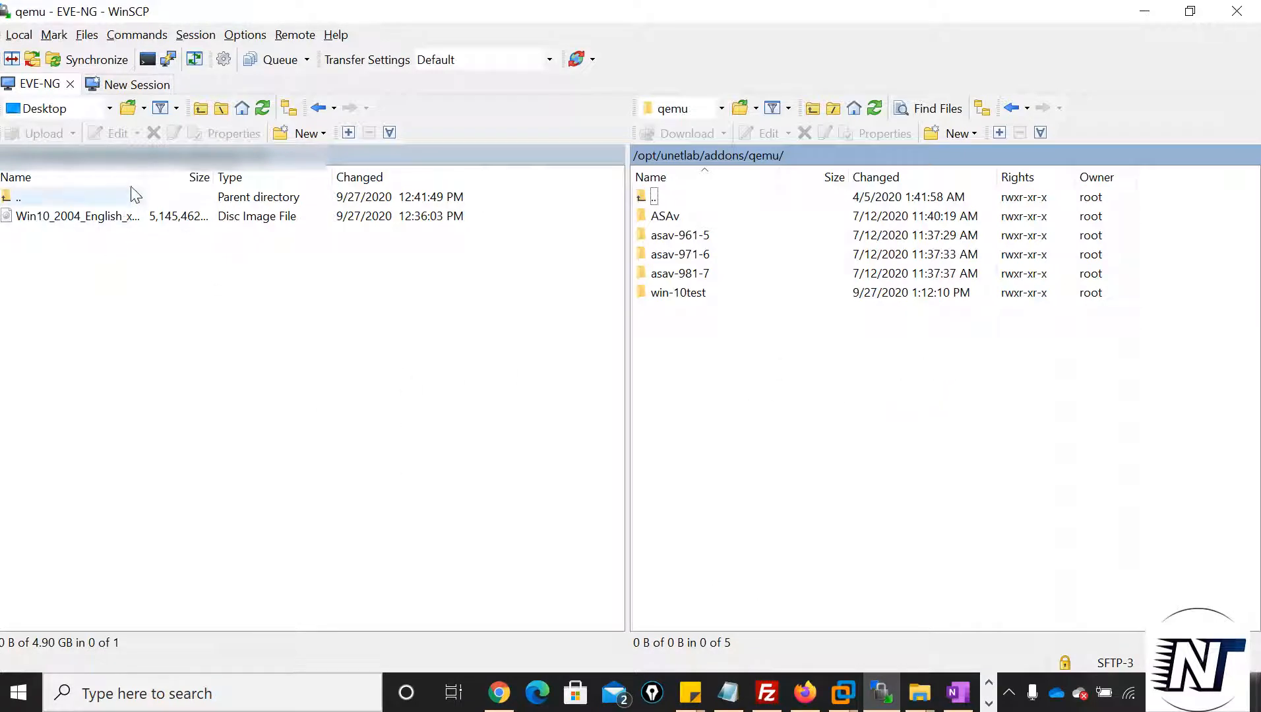
{"action": "left_click_drag", "start_coordinate": [146, 177], "coordinate": [238, 175]}
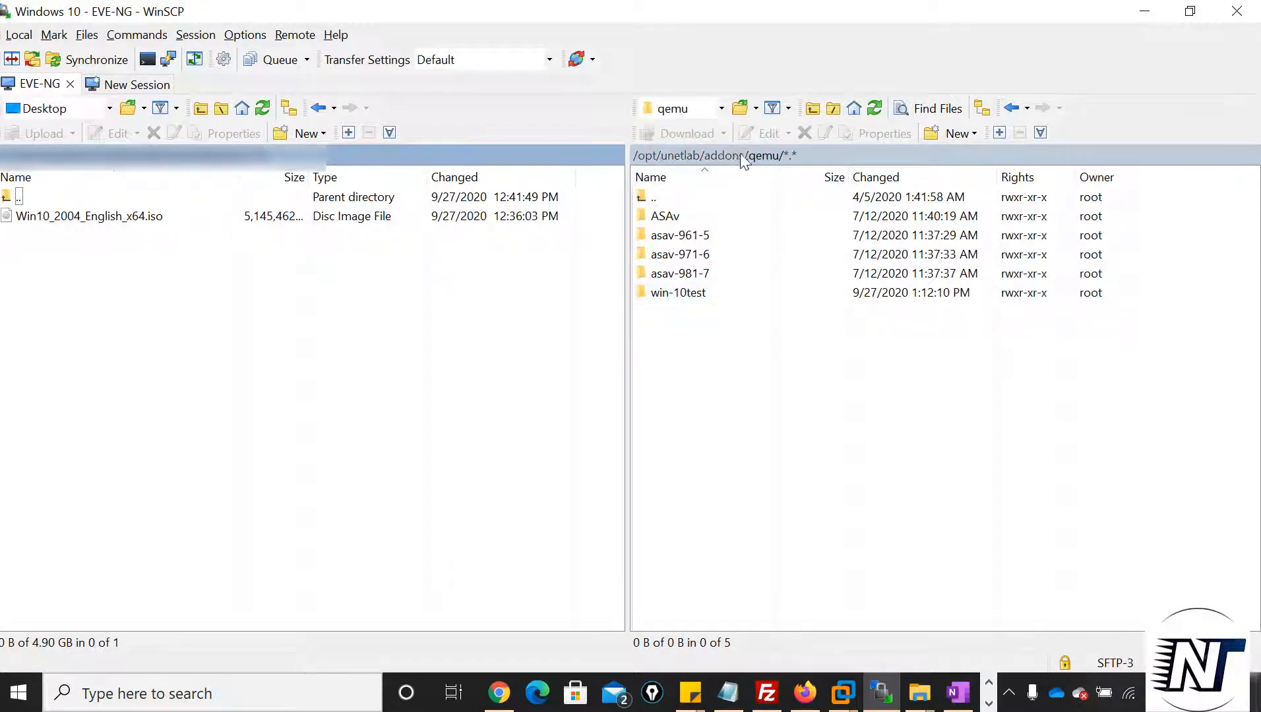
{"action": "left_click", "coordinate": [676, 295]}
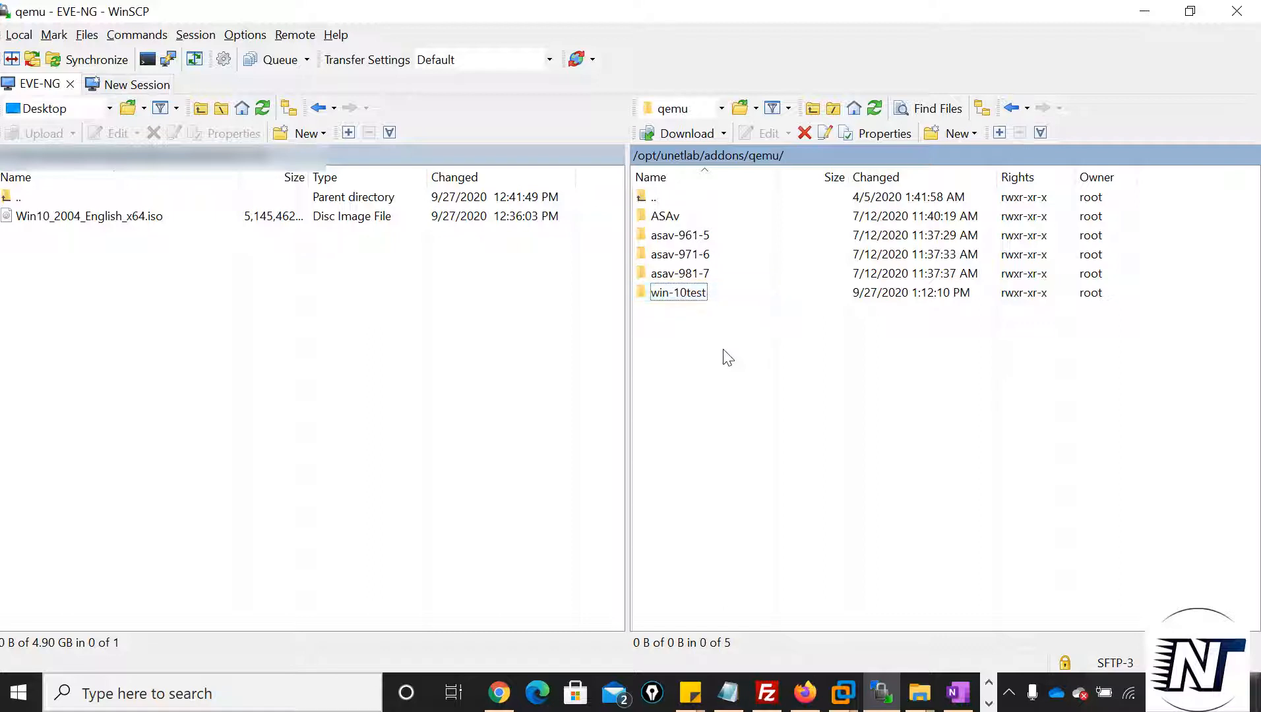
{"action": "double_click", "coordinate": [715, 297]}
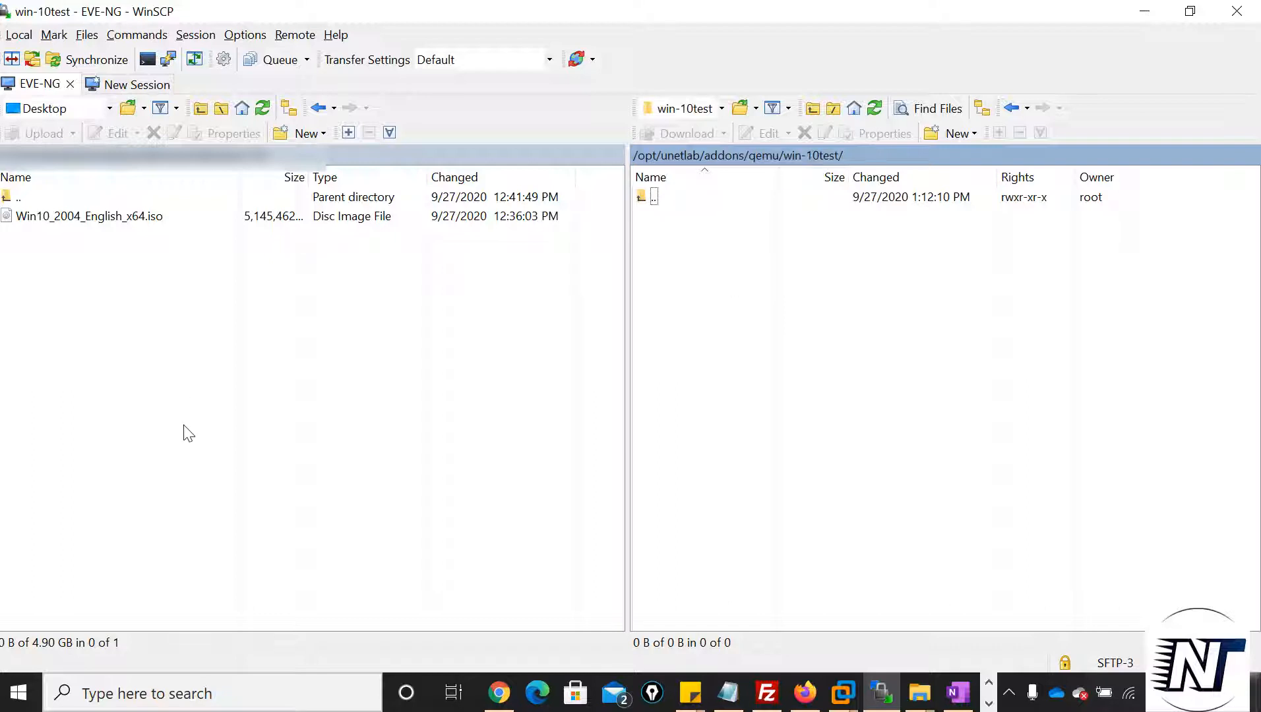
{"action": "left_click_drag", "start_coordinate": [99, 218], "coordinate": [734, 312]}
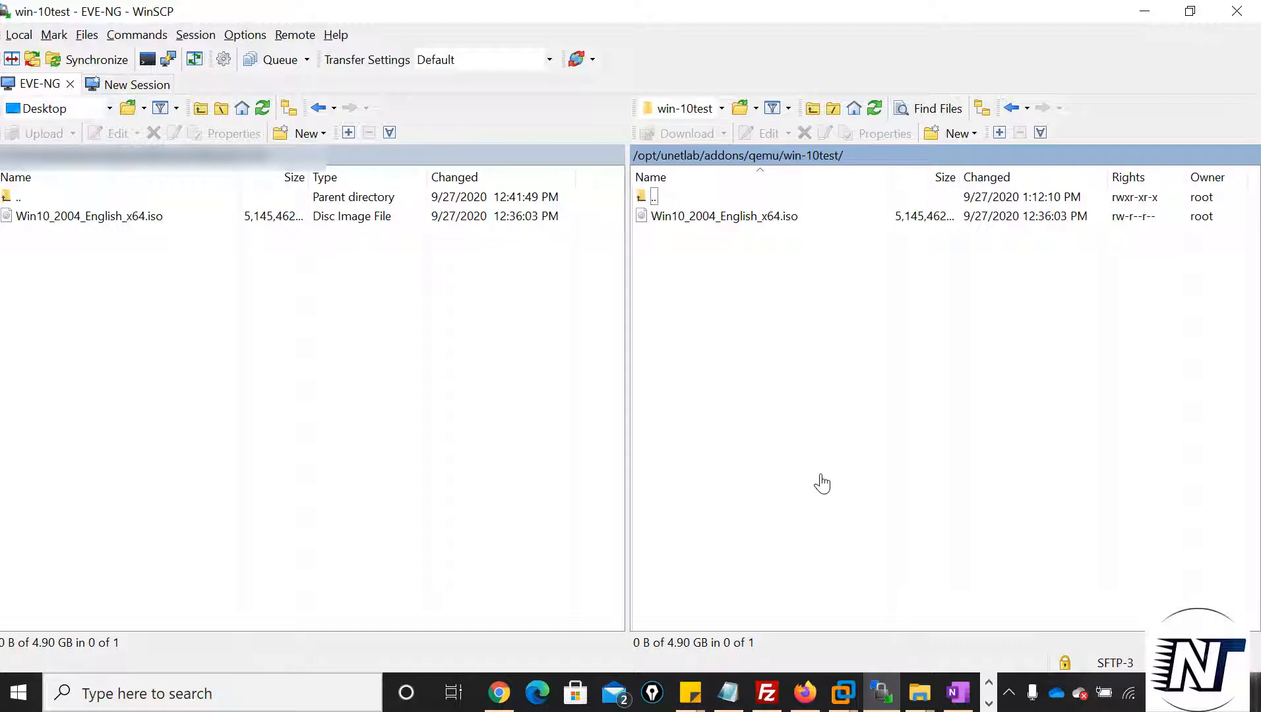
Copy the guide's cd command from Firefox into the PuTTY terminal and adapt it to enter /opt/unetlab/addons/qemu/win-10test/
{"action": "left_click", "coordinate": [805, 692]}
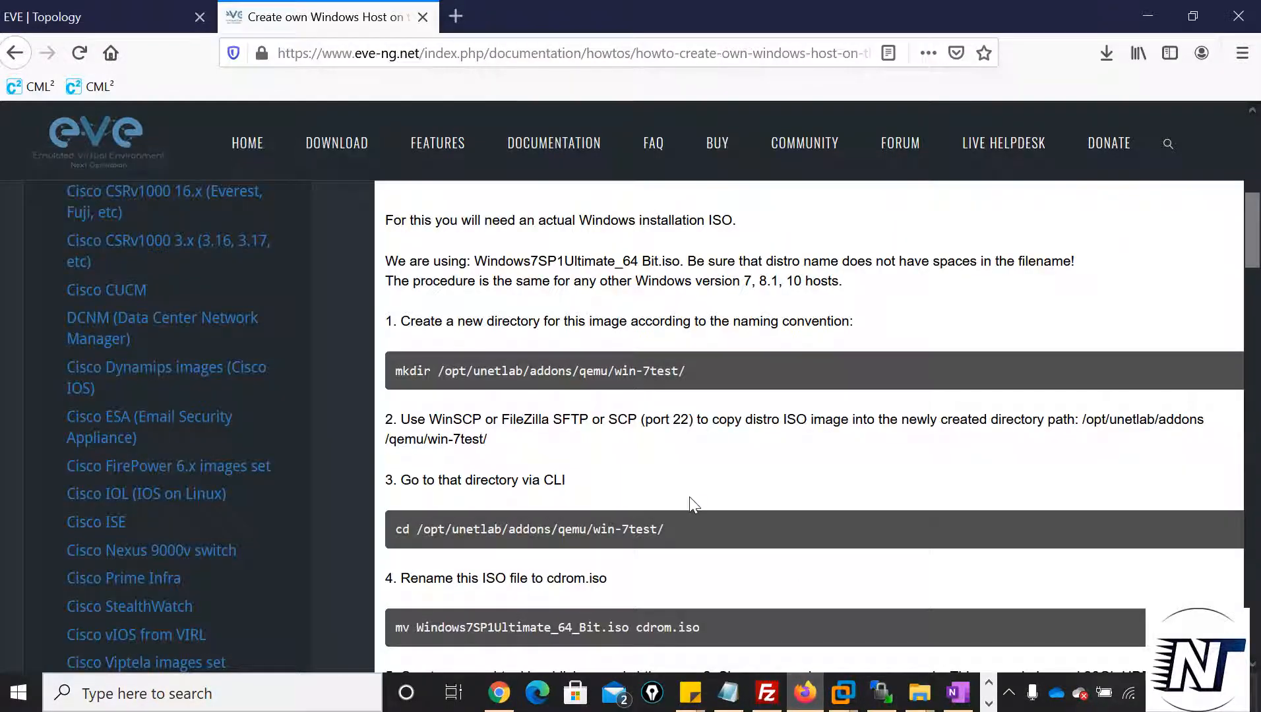
{"action": "scroll", "coordinate": [688, 495], "scroll_direction": "down", "scroll_amount": 3}
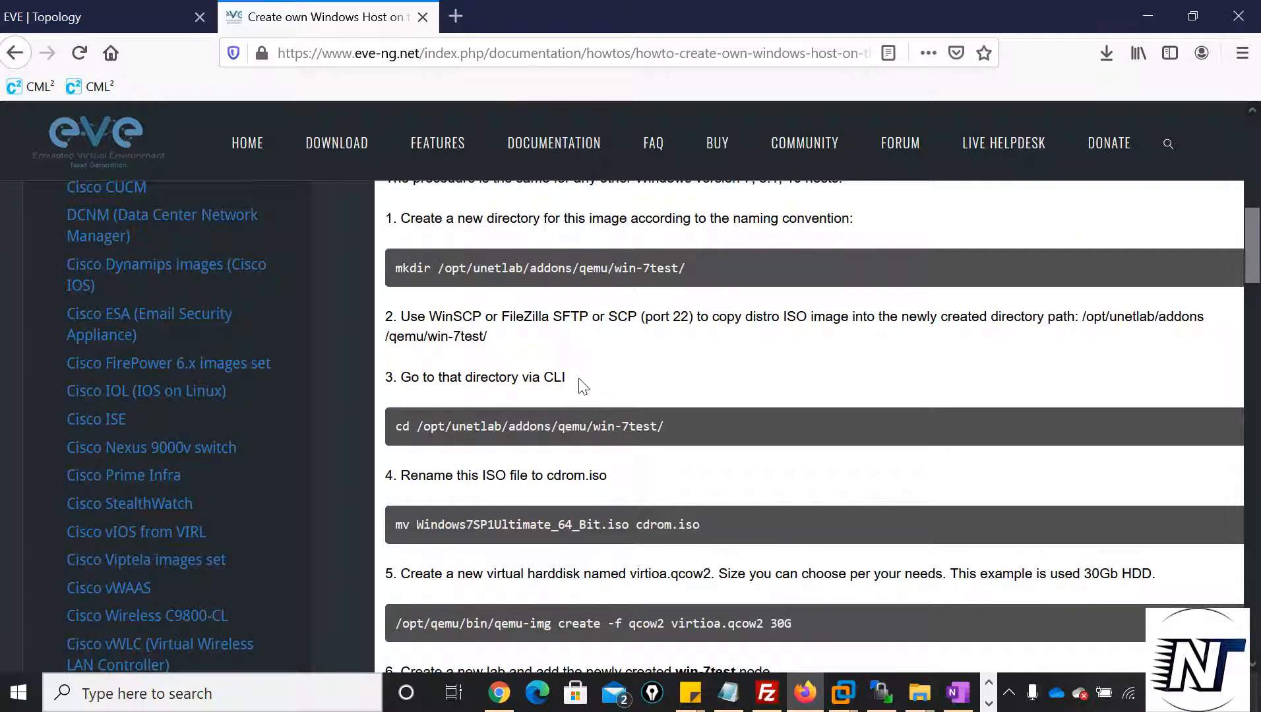
{"action": "left_click_drag", "start_coordinate": [664, 426], "coordinate": [389, 430]}
{"action": "key", "text": "ctrl+c"}
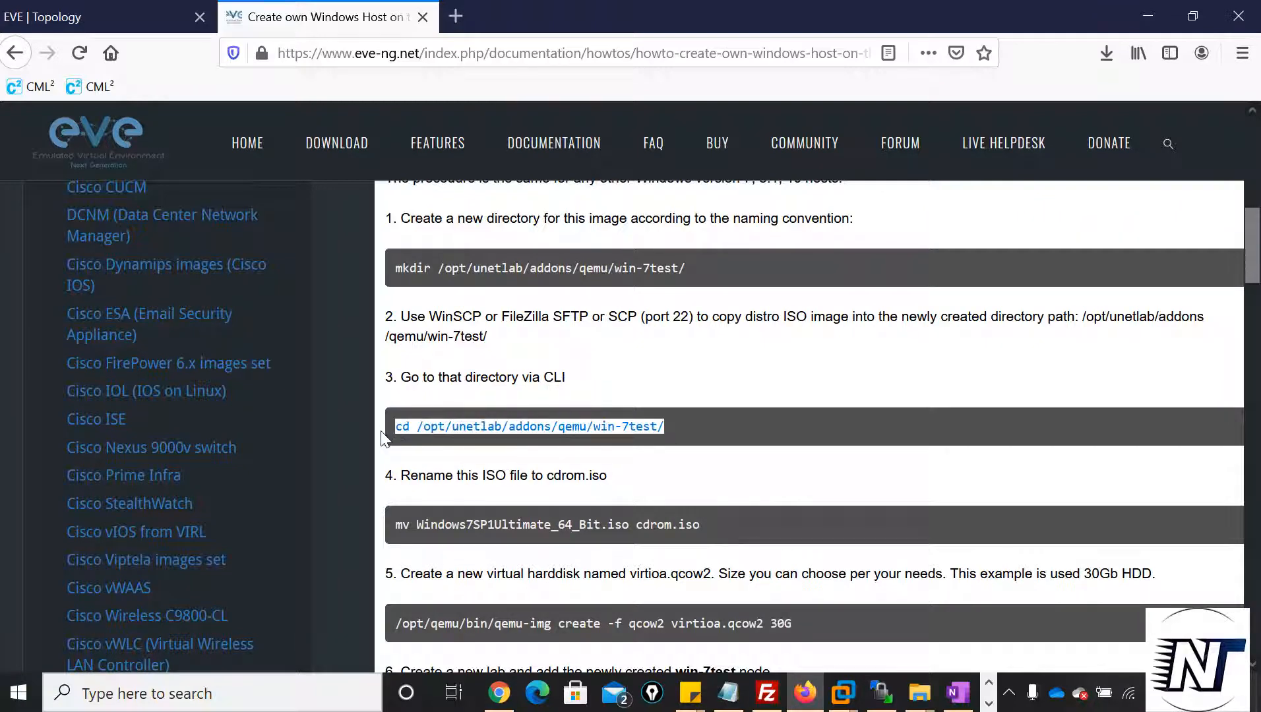
{"action": "mouse_move", "coordinate": [553, 692]}
{"action": "left_click", "coordinate": [566, 650]}
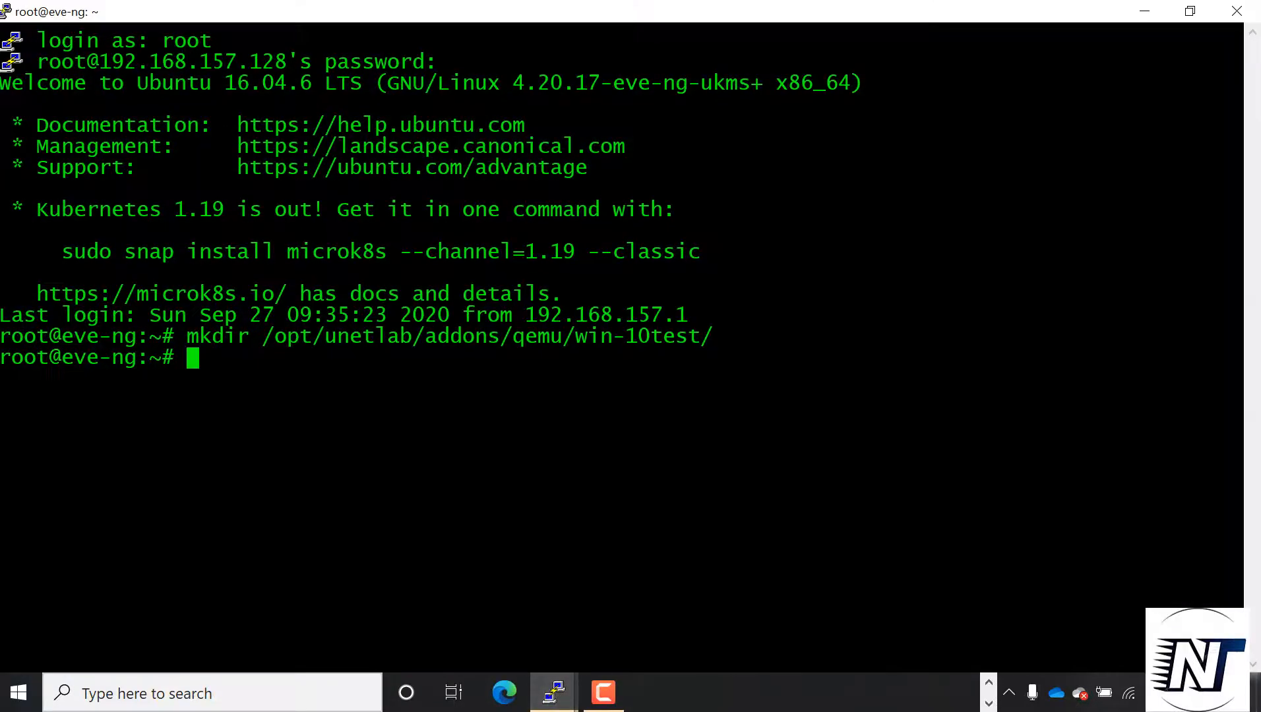
{"action": "key", "text": "shift+Insert"}
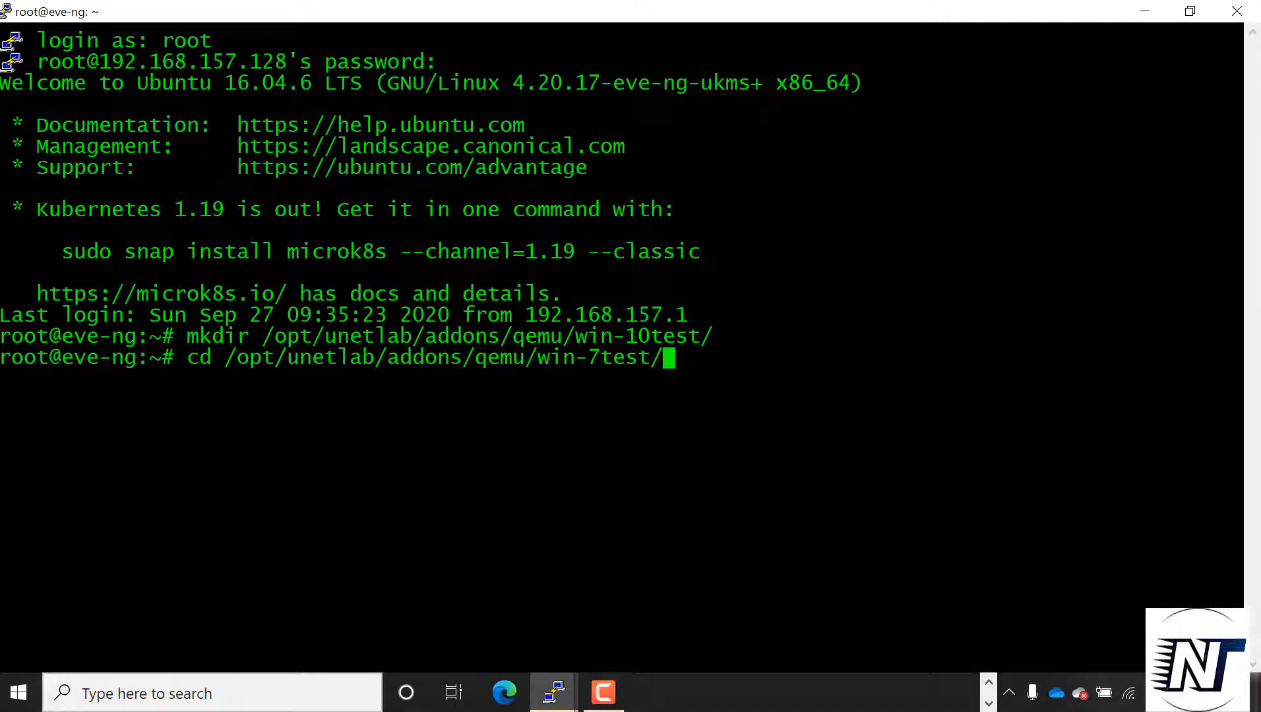
{"action": "key", "text": "BackSpace"}
{"action": "key", "text": "BackSpace"}
{"action": "key", "text": "BackSpace"}
{"action": "key", "text": "BackSpace"}
{"action": "key", "text": "BackSpace"}
{"action": "key", "text": "BackSpace"}
{"action": "type", "text": "1"}
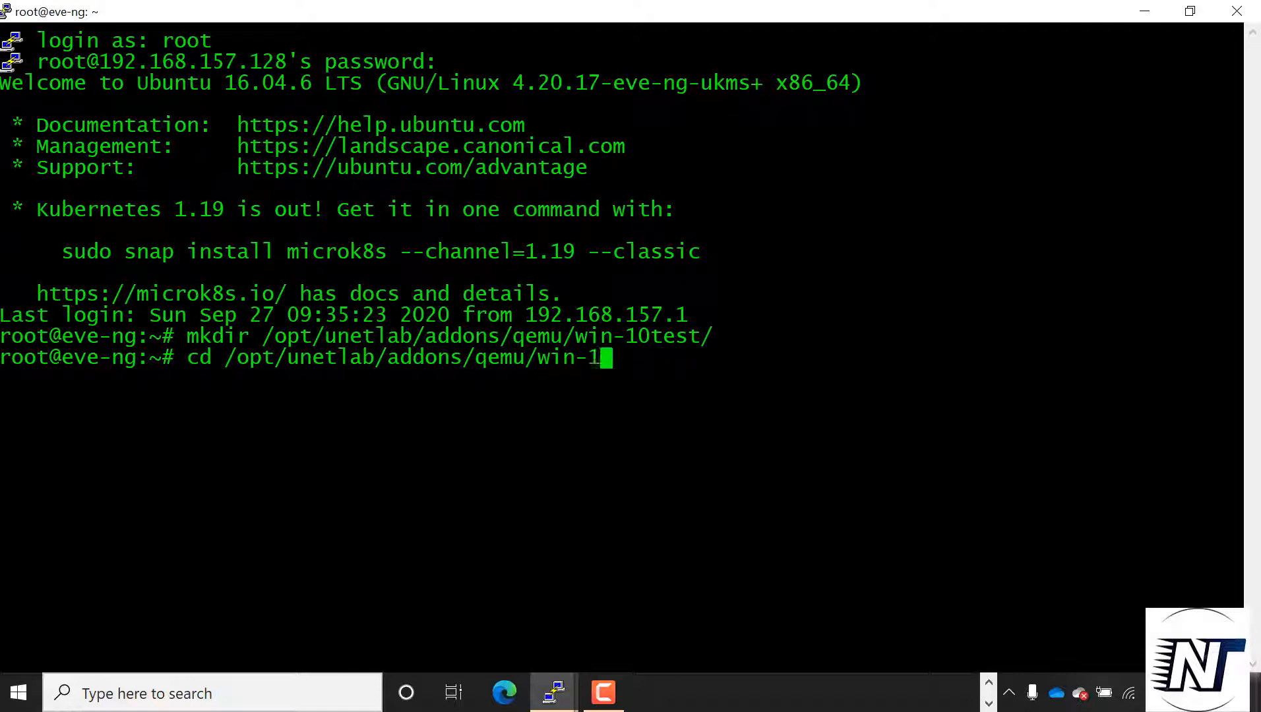
{"action": "type", "text": "0tes"}
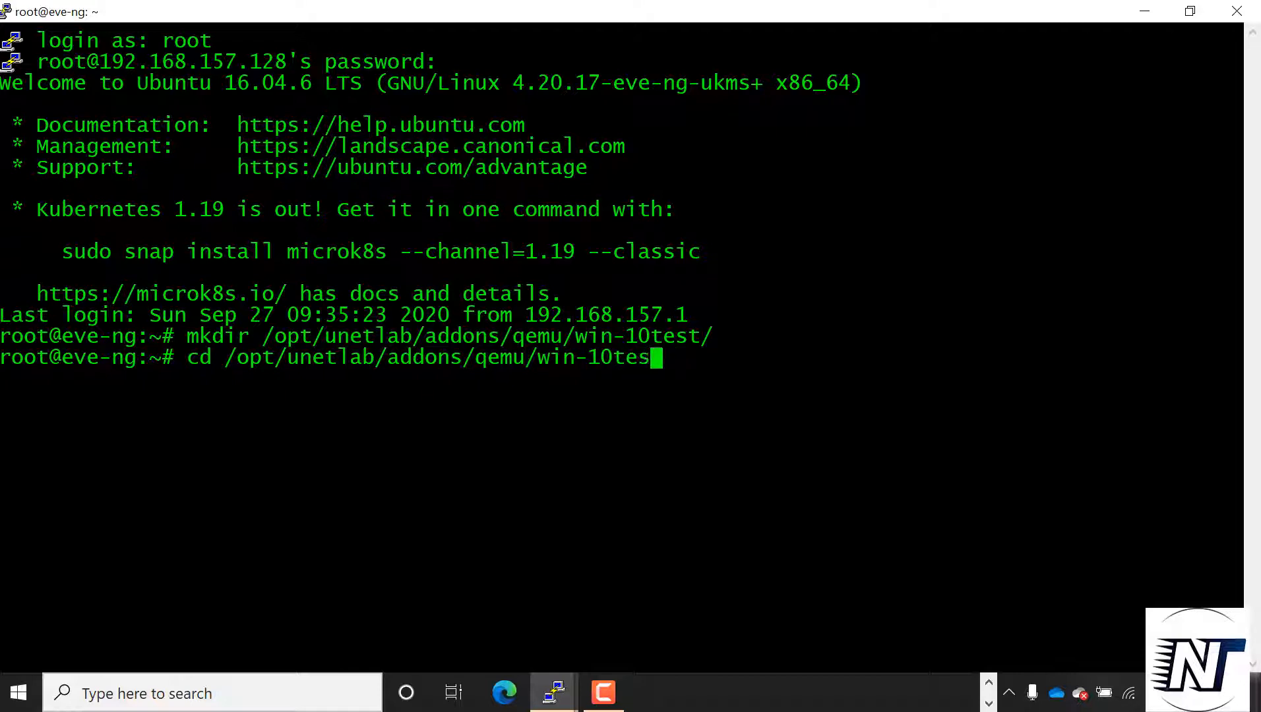
{"action": "type", "text": "t/"}
{"action": "key", "text": "Return"}
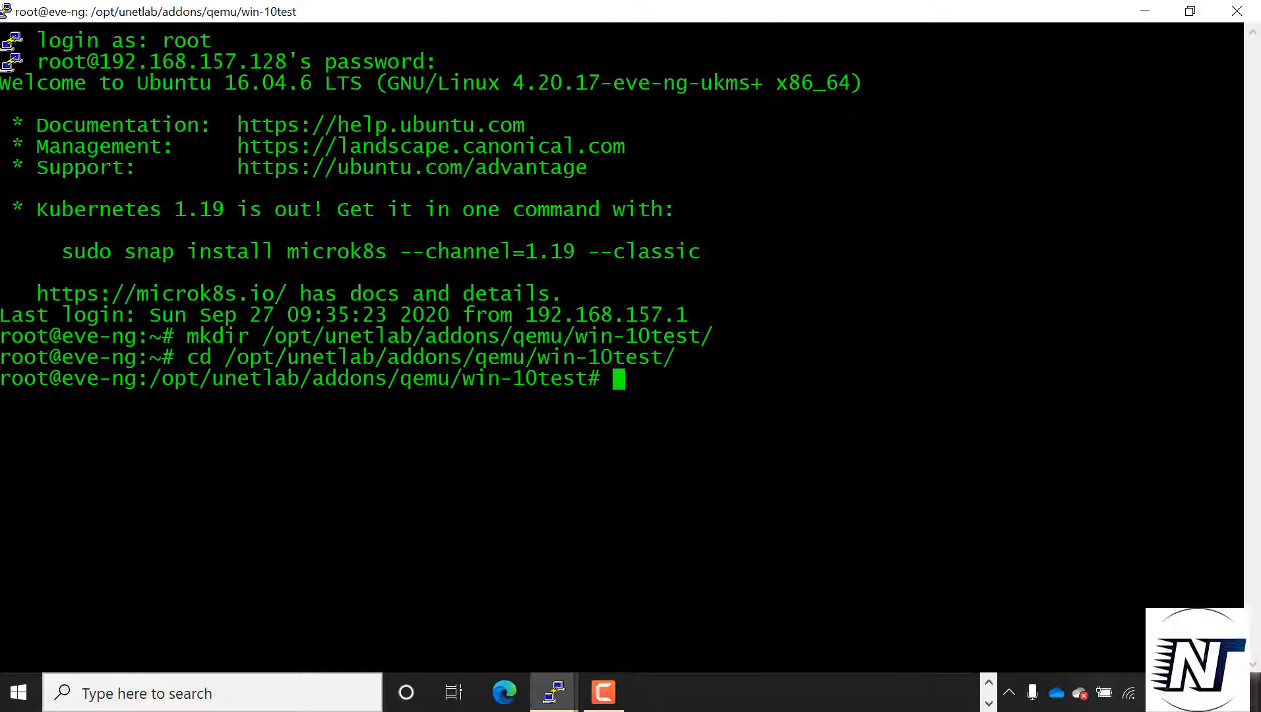
{"action": "key", "text": "Return"}
{"action": "key", "text": "Return"}
{"action": "key", "text": "Return"}
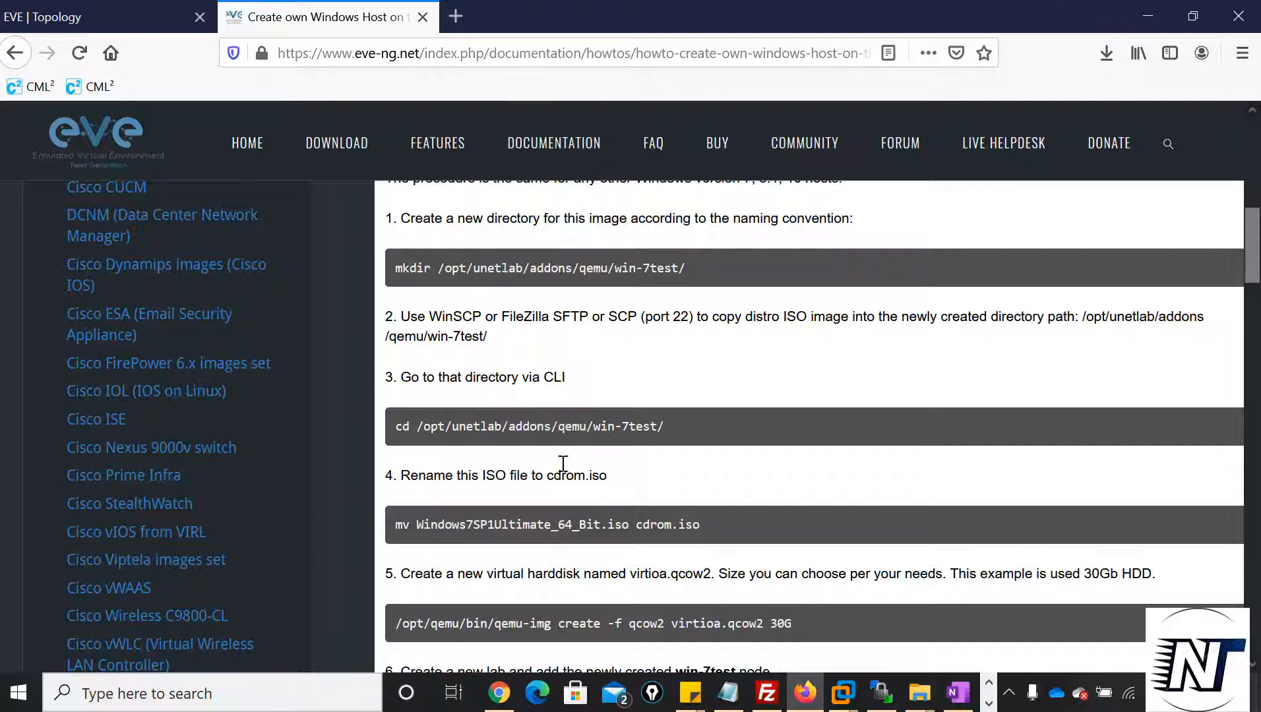
Copy the guide's command for renaming the ISO to cdrom.iso into a new Notepad document
{"action": "left_click_drag", "start_coordinate": [700, 525], "coordinate": [379, 534]}
{"action": "key", "text": "ctrl+c"}
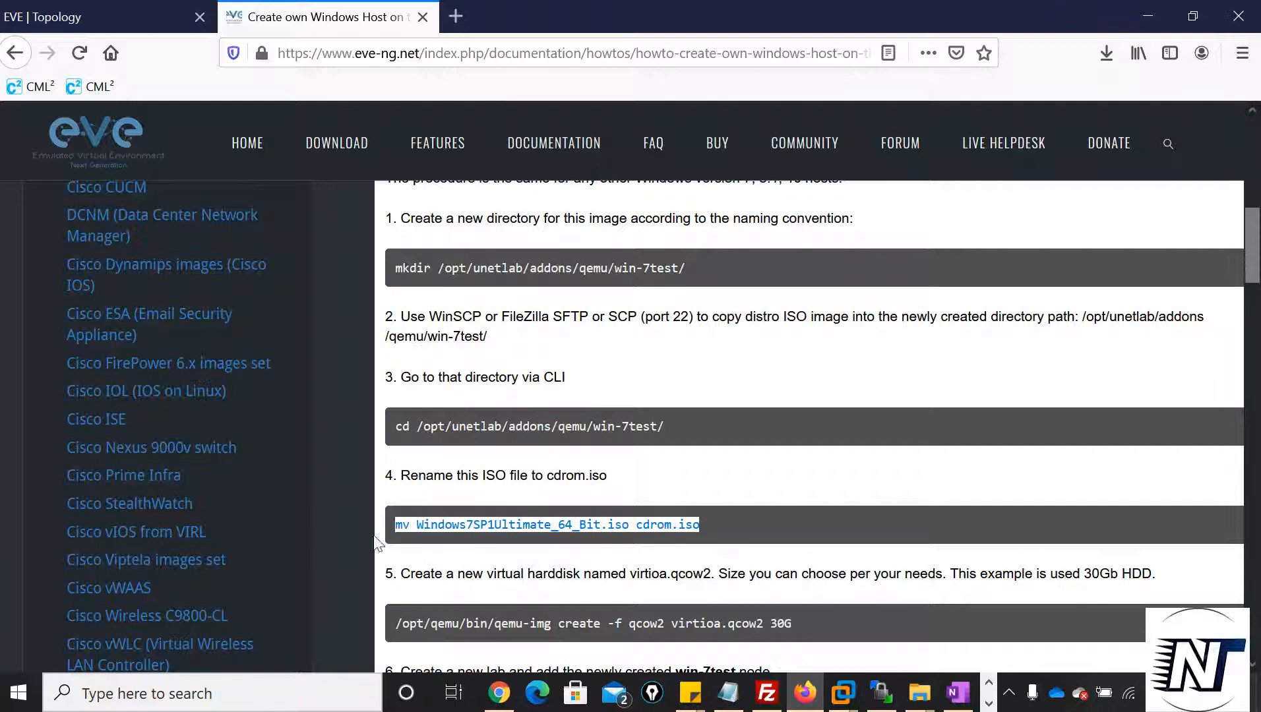
{"action": "left_click", "coordinate": [243, 701]}
{"action": "type", "text": "note"}
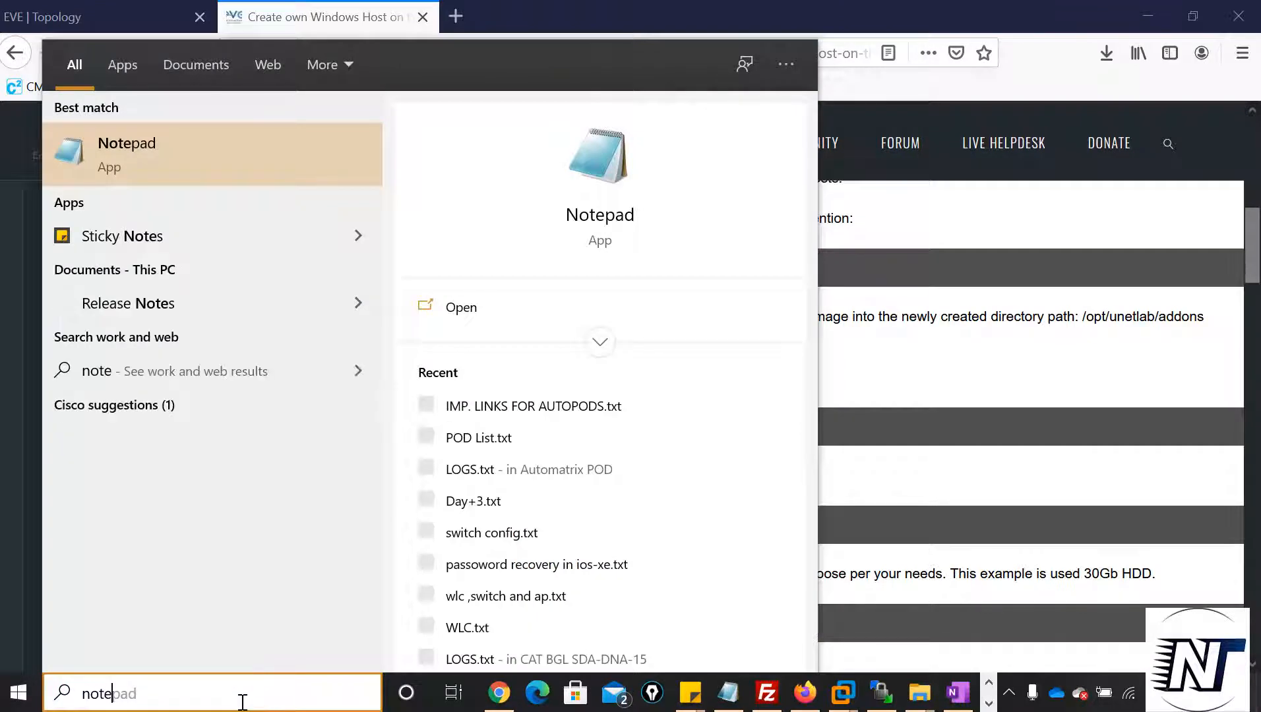
{"action": "key", "text": "Escape"}
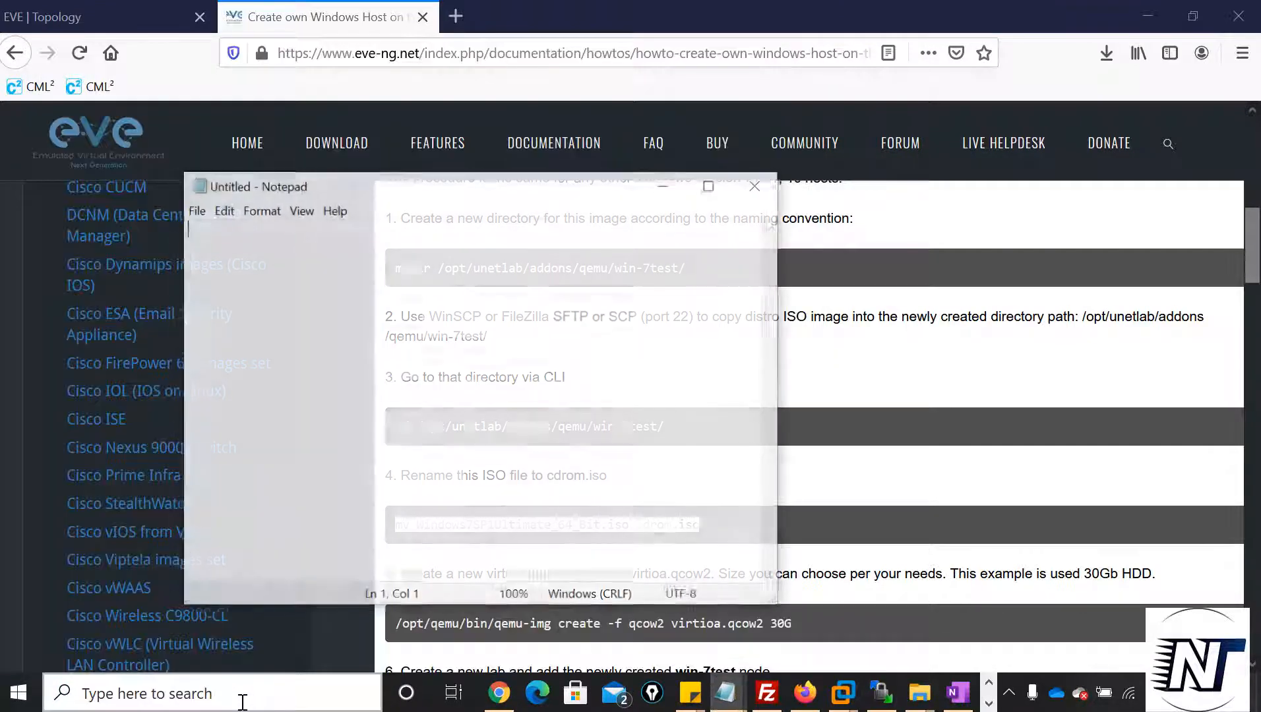
{"action": "key", "text": "ctrl+v"}
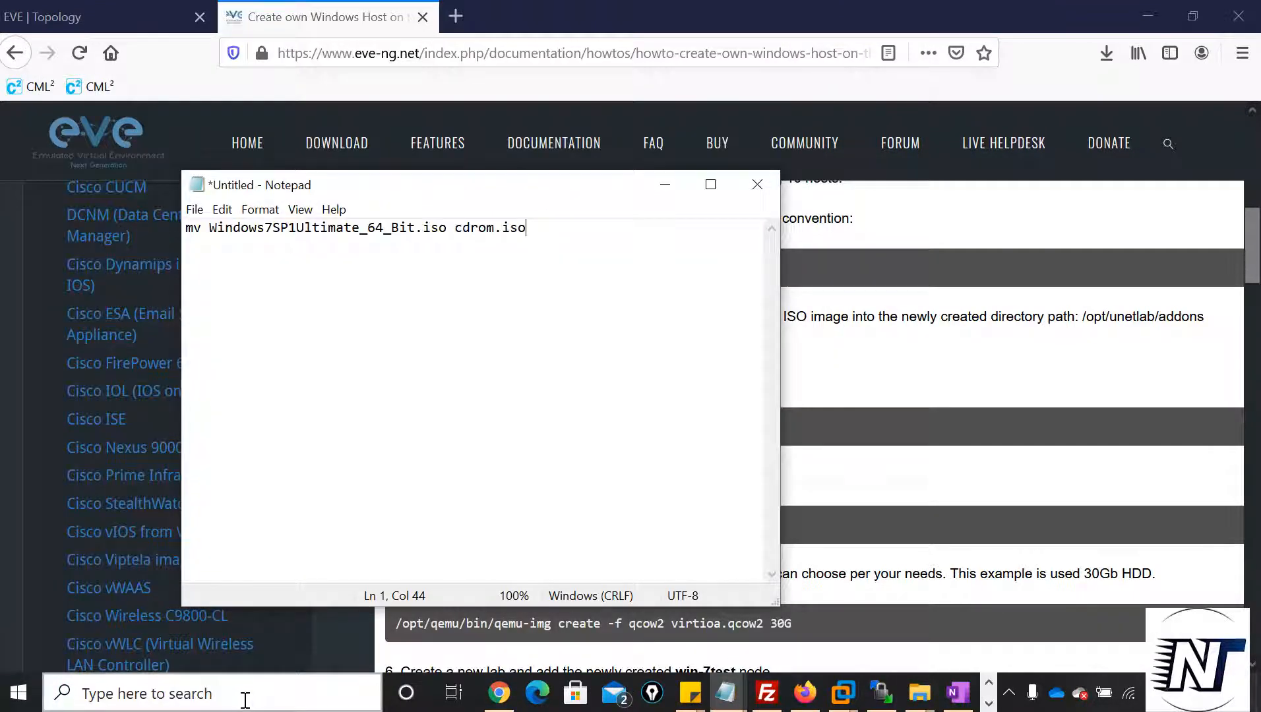
List the win-10test directory's files in the PuTTY terminal and copy the ISO file name Win10_2004_English_x64.iso
{"action": "left_click", "coordinate": [988, 703]}
{"action": "mouse_move", "coordinate": [554, 692]}
{"action": "left_click", "coordinate": [594, 614]}
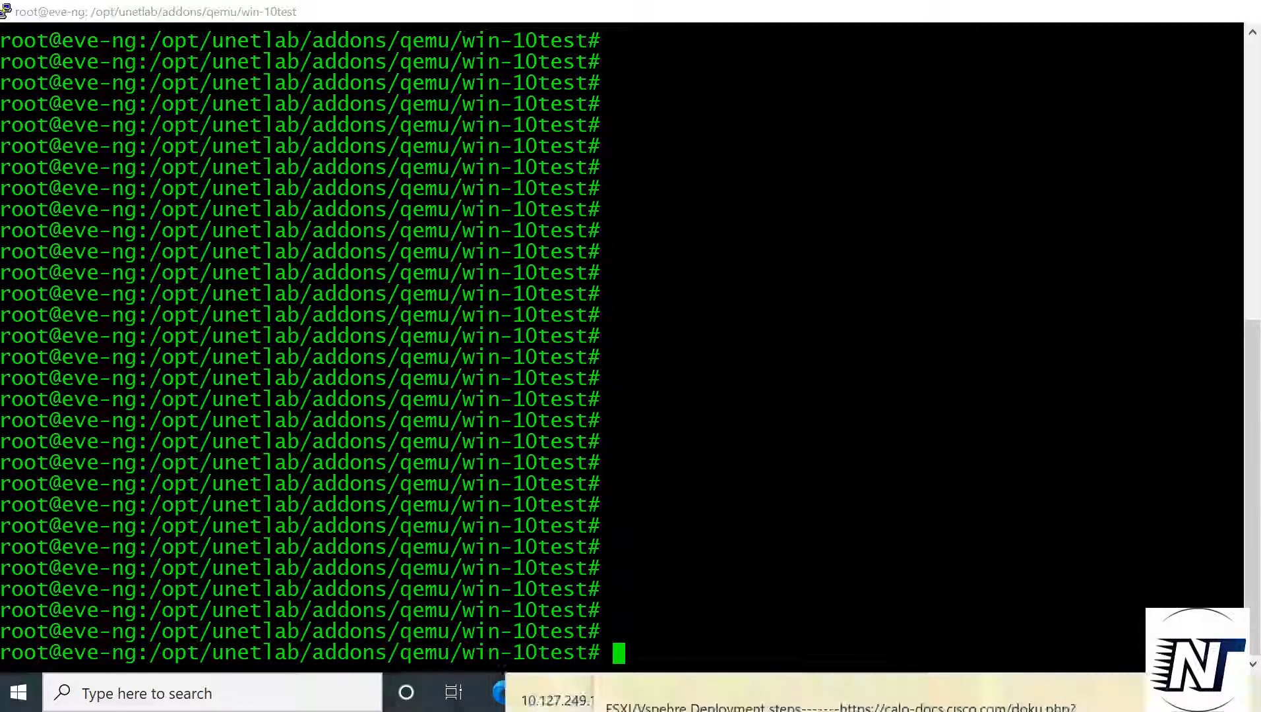
{"action": "type", "text": "ls"}
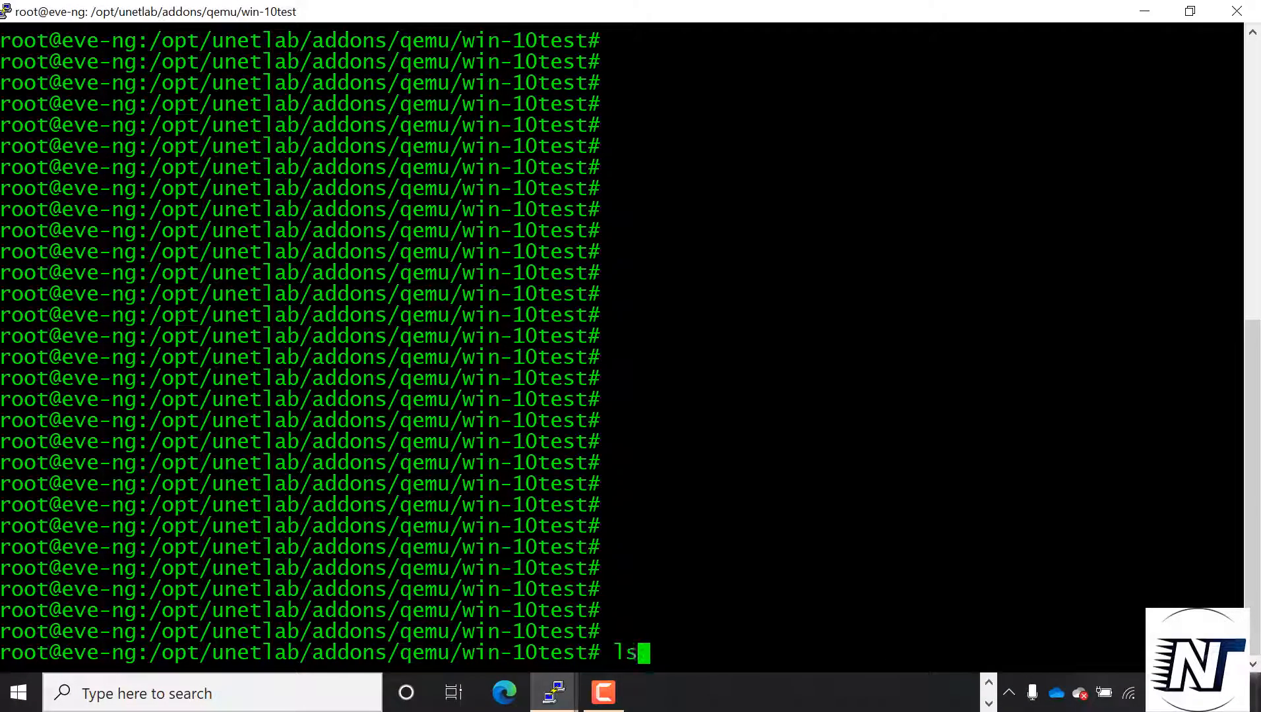
{"action": "key", "text": "Return"}
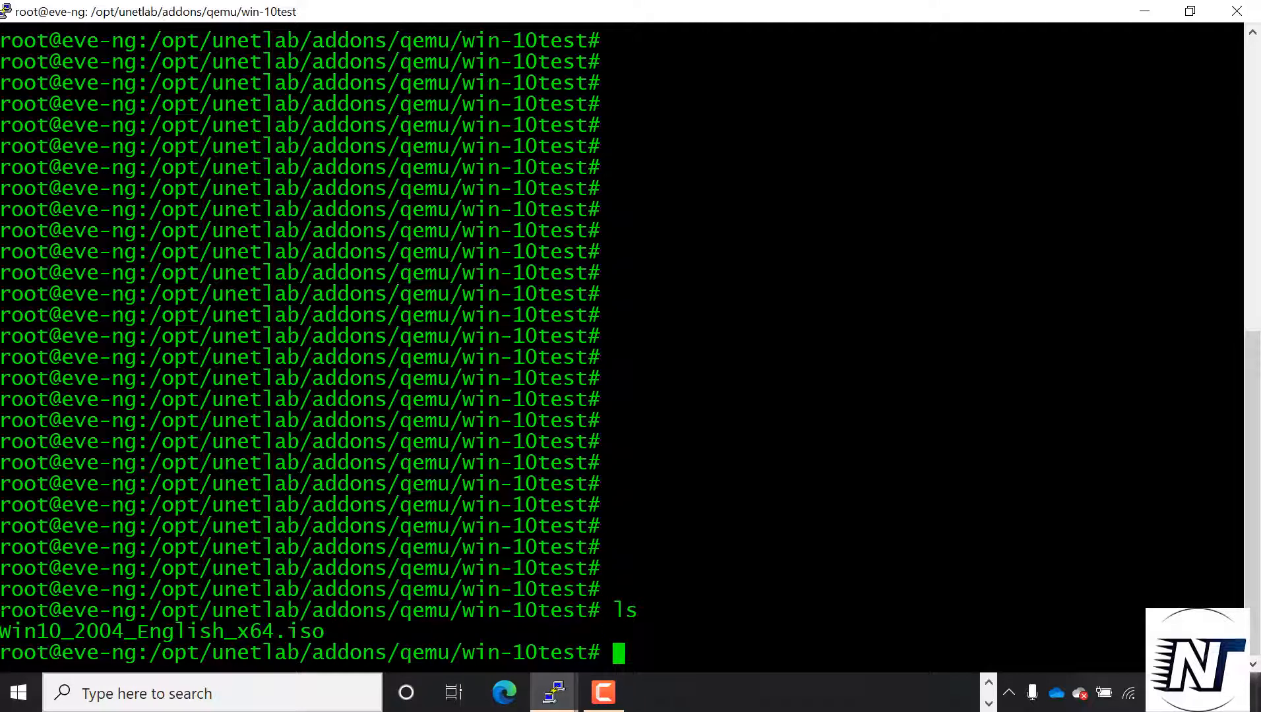
{"action": "left_click_drag", "start_coordinate": [2, 632], "coordinate": [321, 633]}
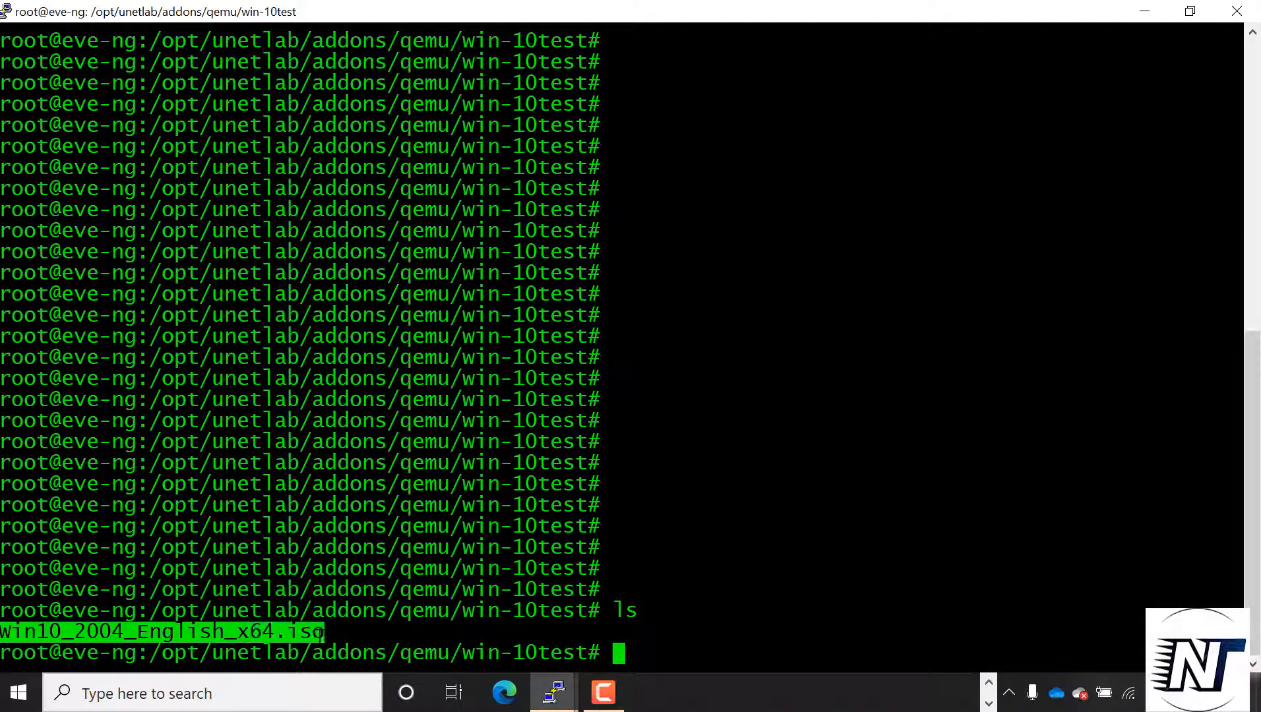
{"action": "key", "text": "ctrl+c"}
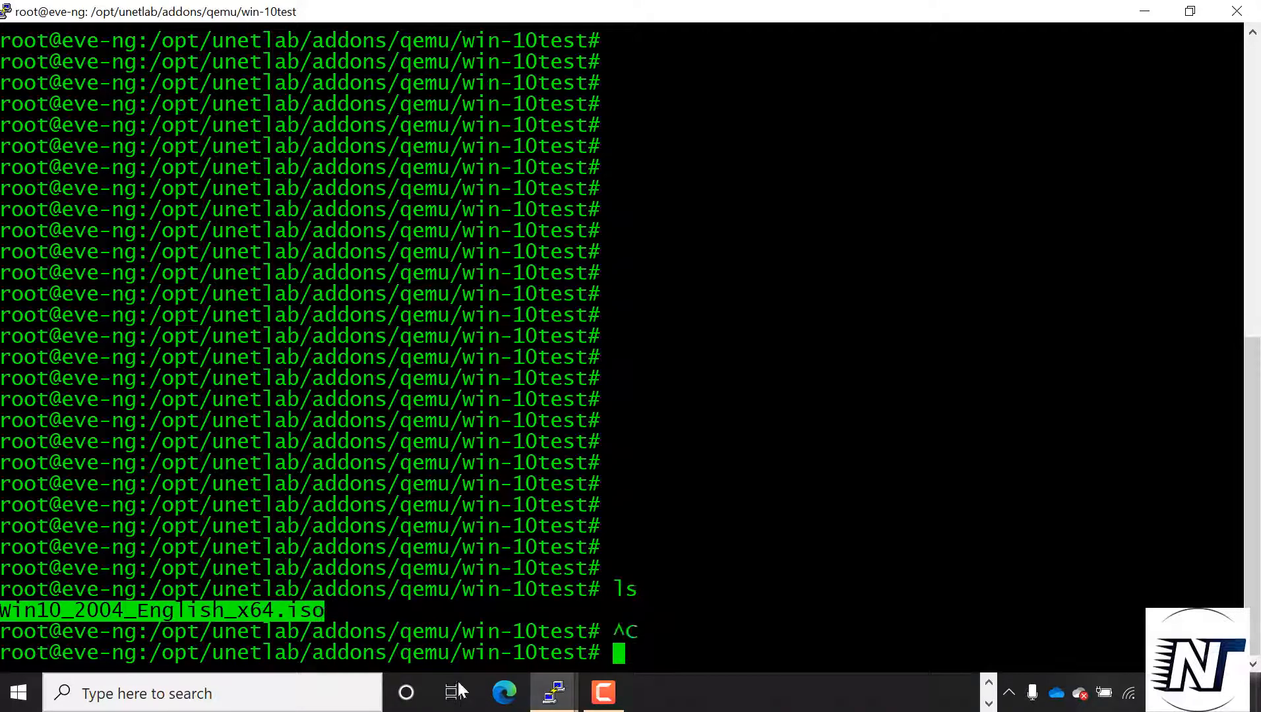
Replace the ISO name in the Notepad mv command with Win10_2004_English_x64.iso and run it in PuTTY to rename the file to cdrom.iso
{"action": "left_click_drag", "start_coordinate": [447, 229], "coordinate": [214, 233]}
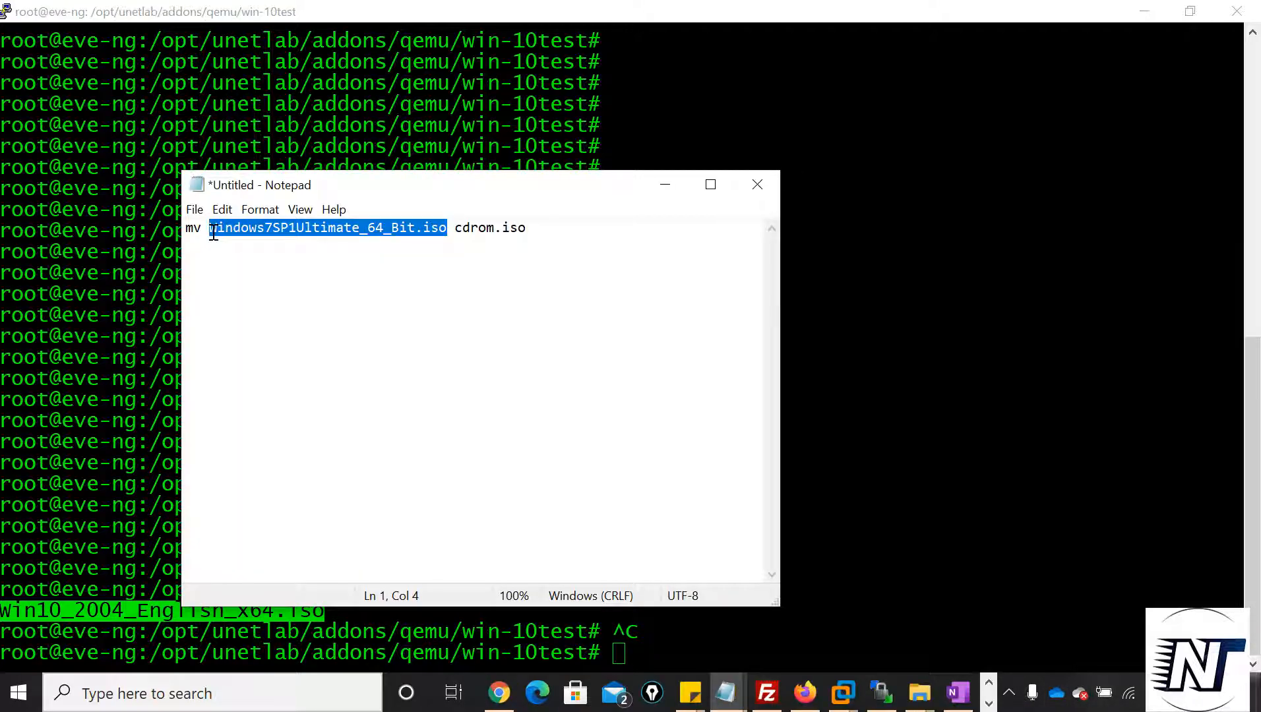
{"action": "key", "text": "ctrl+v"}
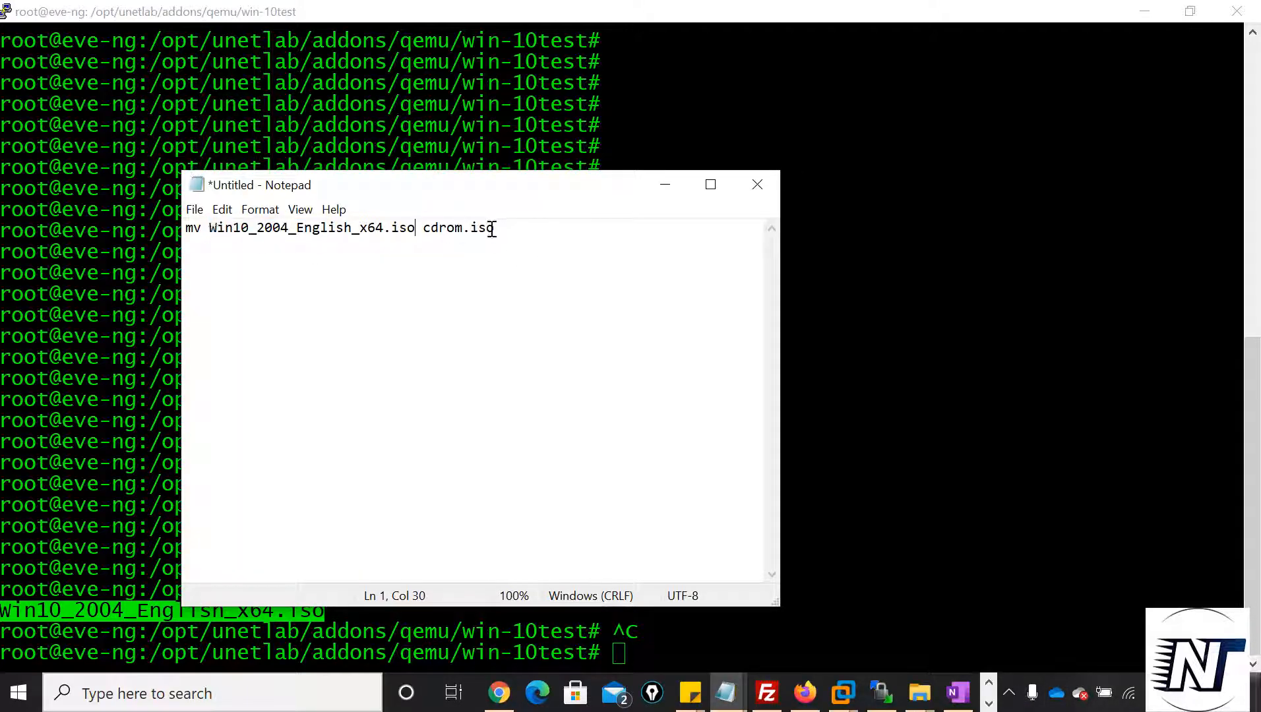
{"action": "left_click_drag", "start_coordinate": [494, 228], "coordinate": [184, 233]}
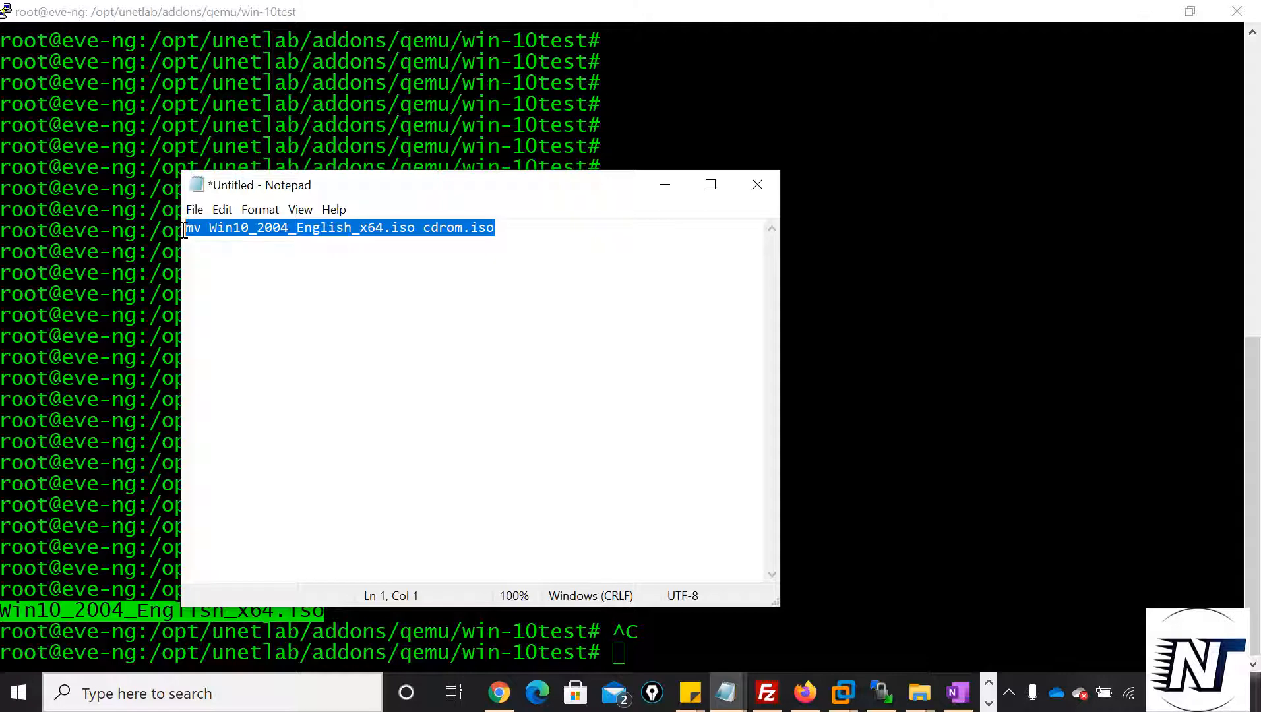
{"action": "key", "text": "ctrl+c"}
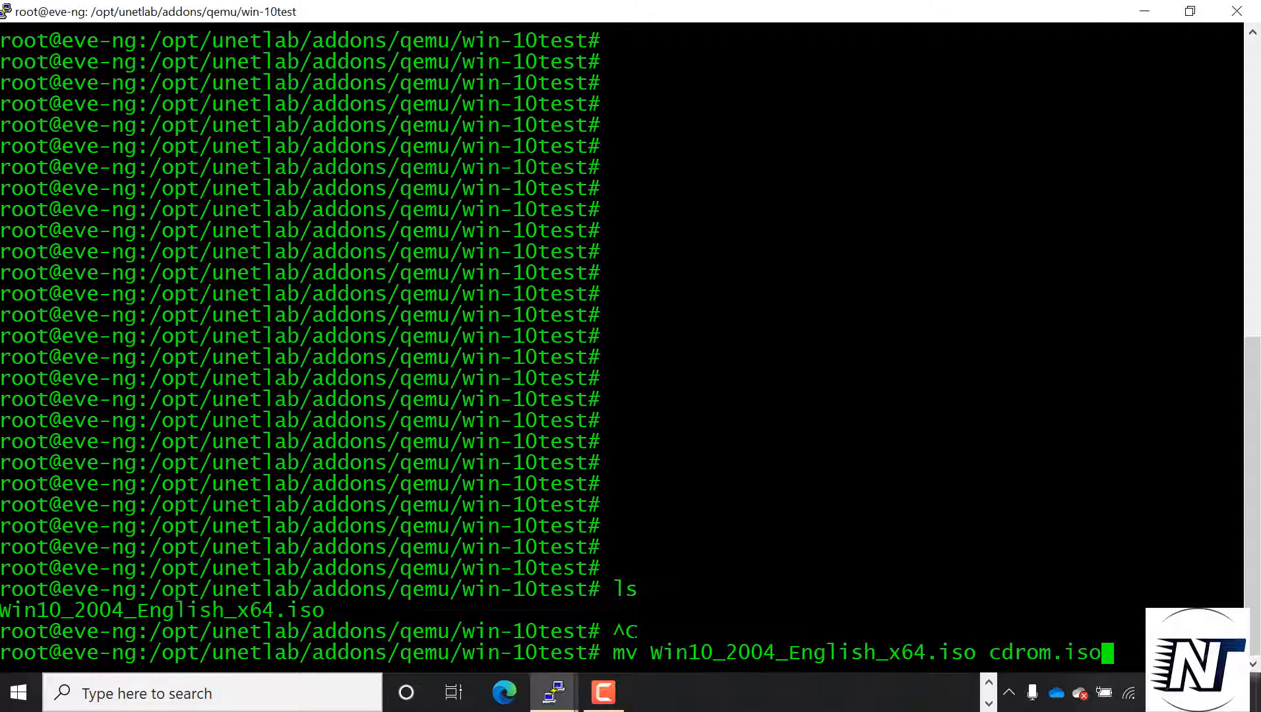
{"action": "key", "text": "Return"}
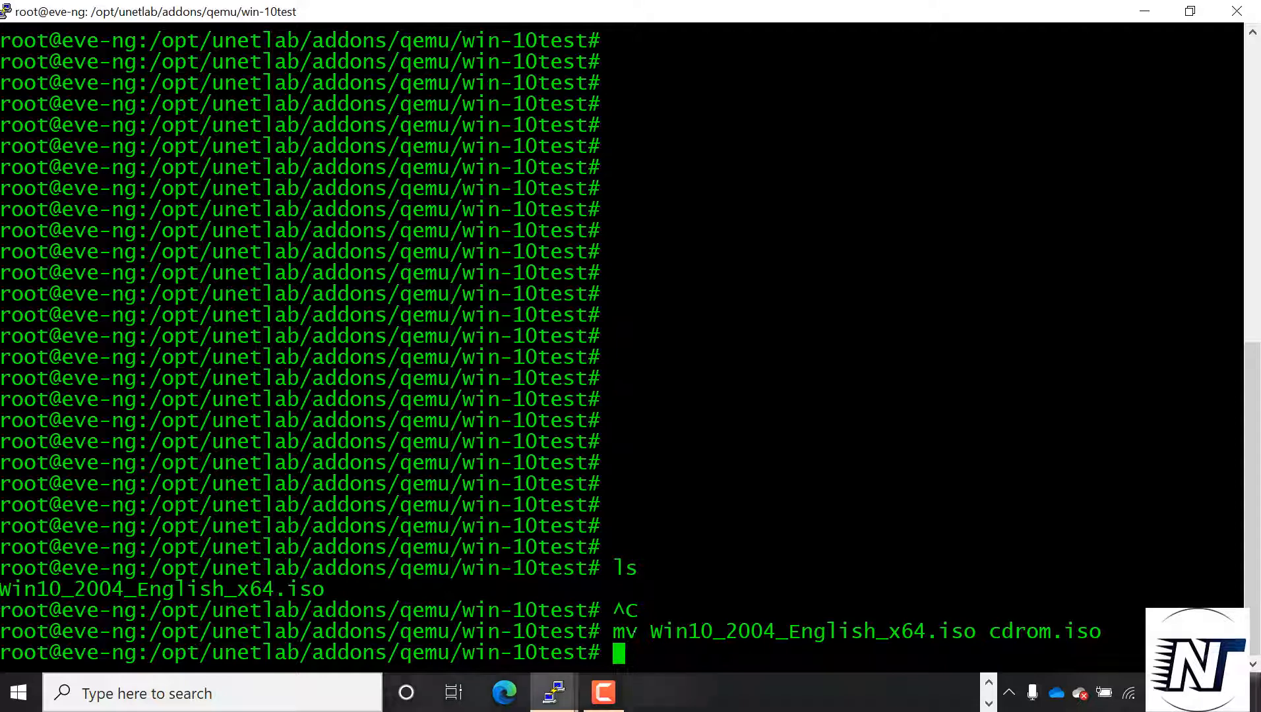
List the win-10test directory's files and check the renamed ISO against the earlier listing
{"action": "type", "text": "ls"}
{"action": "key", "text": "Return"}
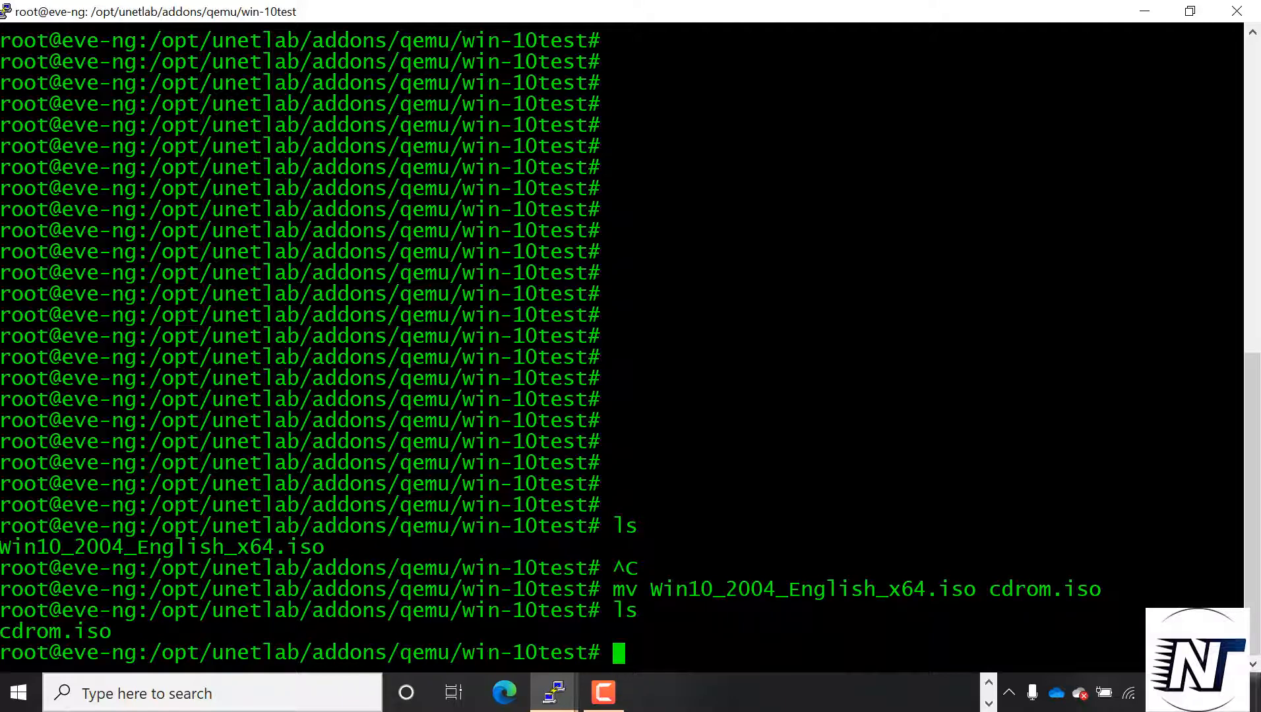
{"action": "left_click_drag", "start_coordinate": [1233, 548], "coordinate": [1, 547]}
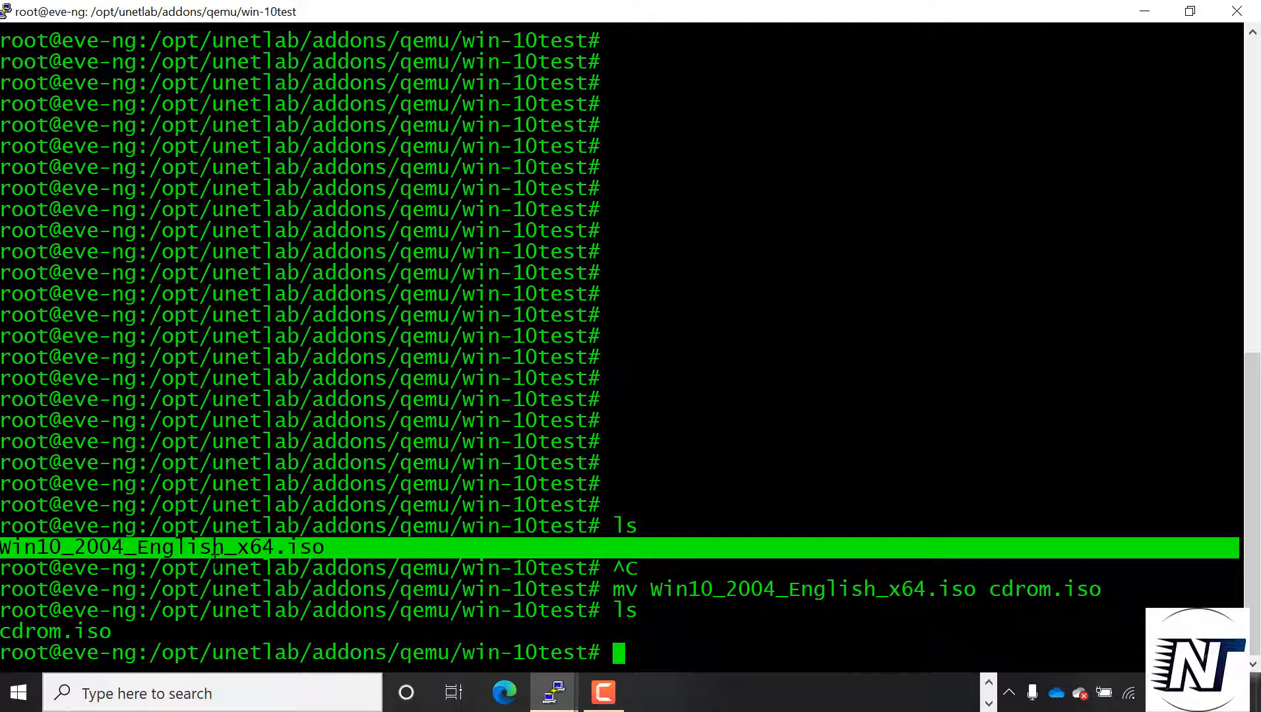
{"action": "left_click", "coordinate": [336, 547]}
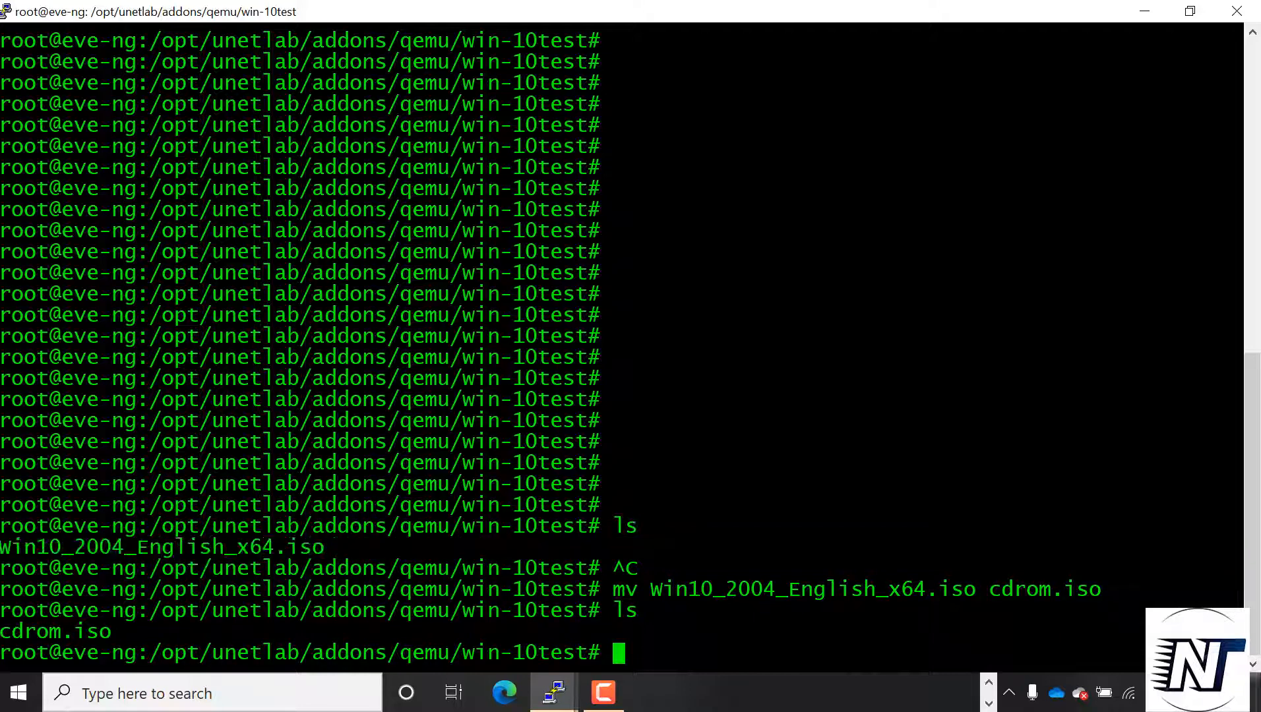
{"action": "left_click_drag", "start_coordinate": [217, 632], "coordinate": [2, 632]}
{"action": "left_click", "coordinate": [626, 655]}
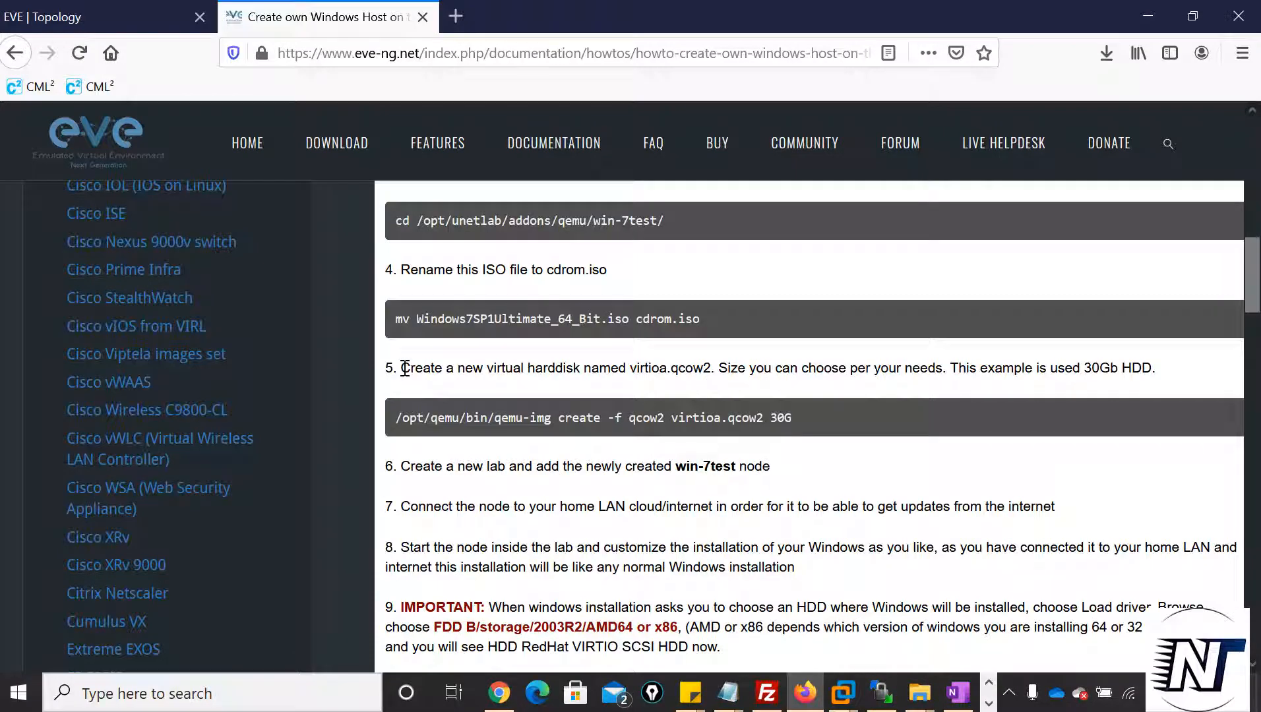
Copy the guide's qemu-img command from Firefox and run it in PuTTY to create a 30G qcow2 disk named virtioa.qcow2
{"action": "left_click_drag", "start_coordinate": [404, 368], "coordinate": [580, 367]}
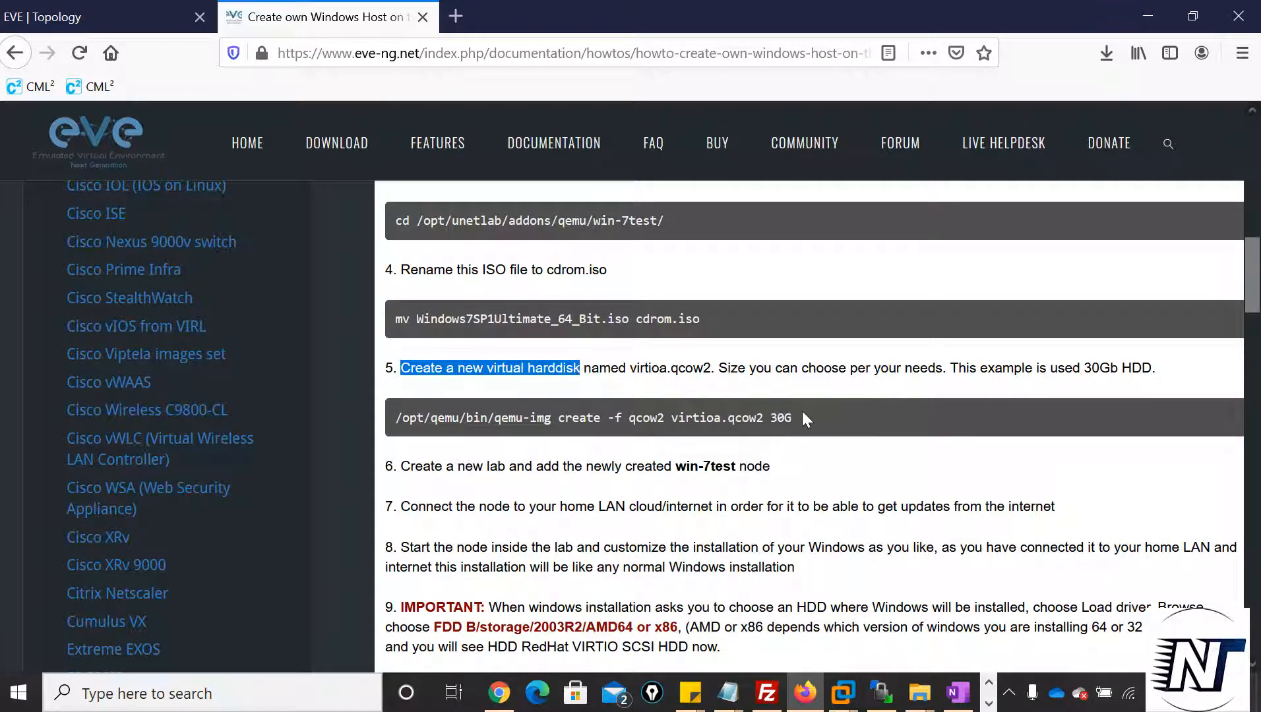
{"action": "left_click", "coordinate": [822, 419]}
{"action": "left_click_drag", "start_coordinate": [821, 419], "coordinate": [387, 434]}
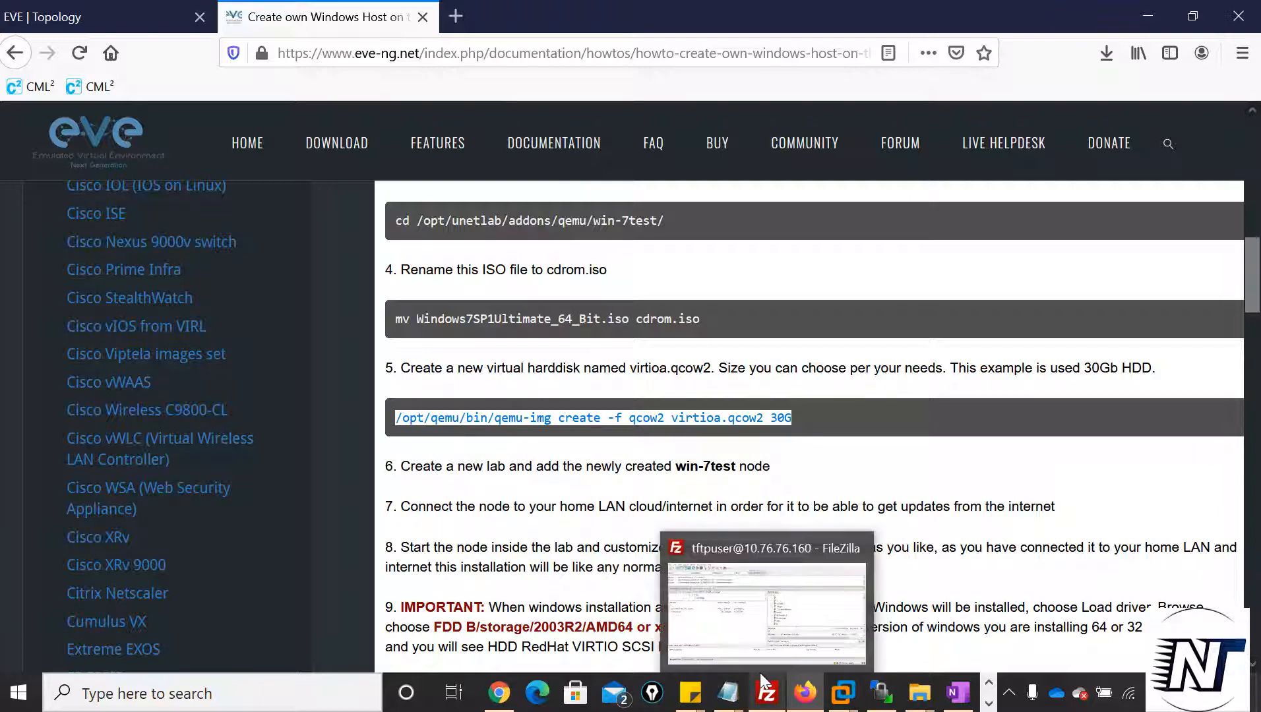
{"action": "left_click", "coordinate": [988, 703]}
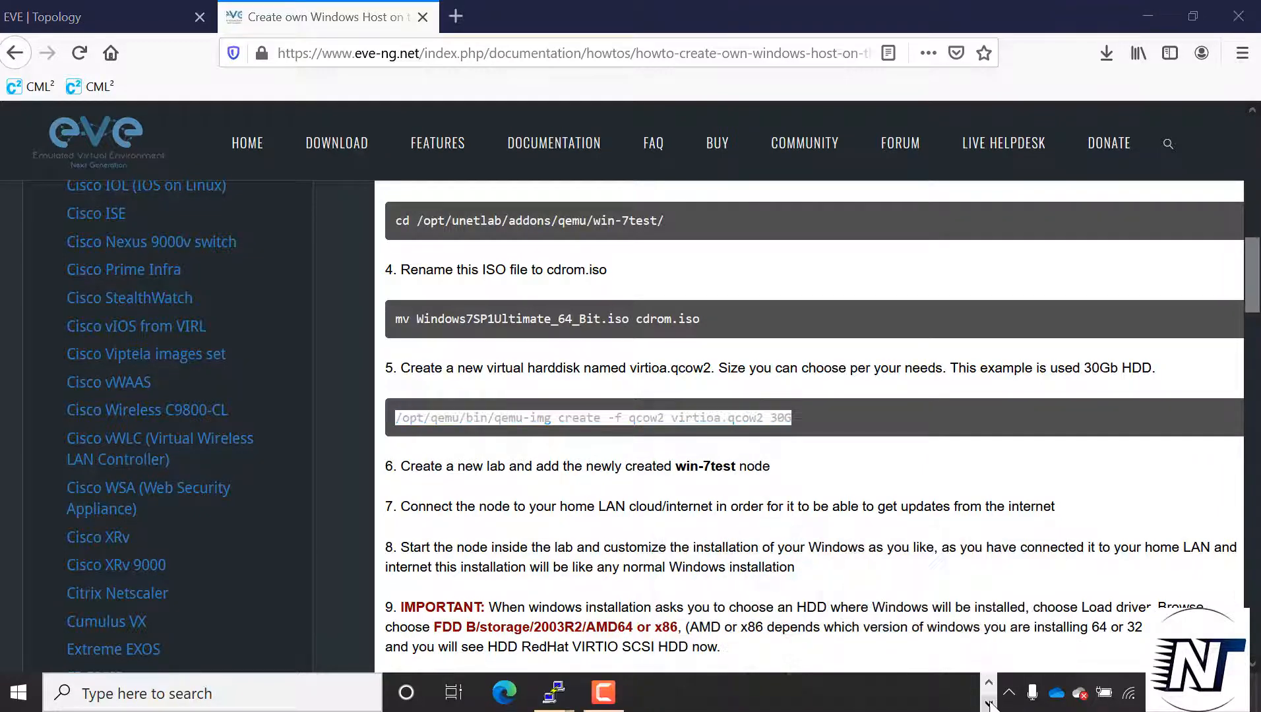
{"action": "mouse_move", "coordinate": [567, 709]}
{"action": "left_click", "coordinate": [599, 624]}
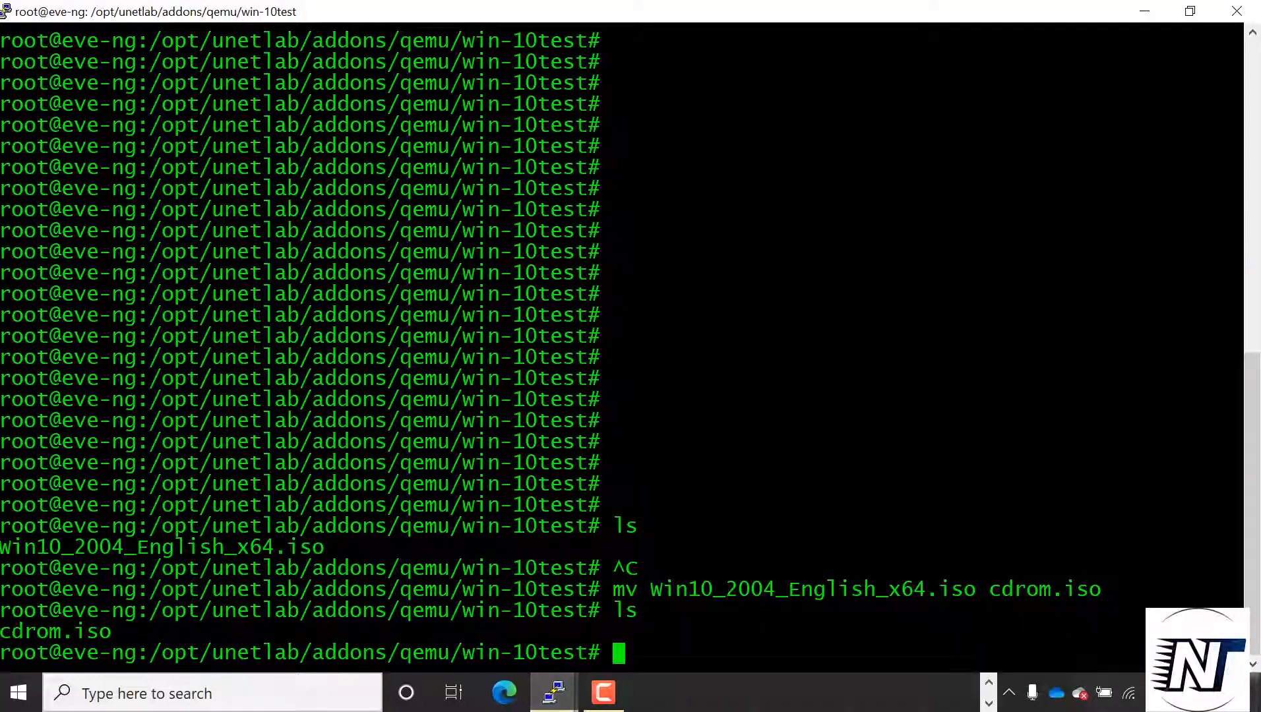
{"action": "right_click", "coordinate": [618, 653]}
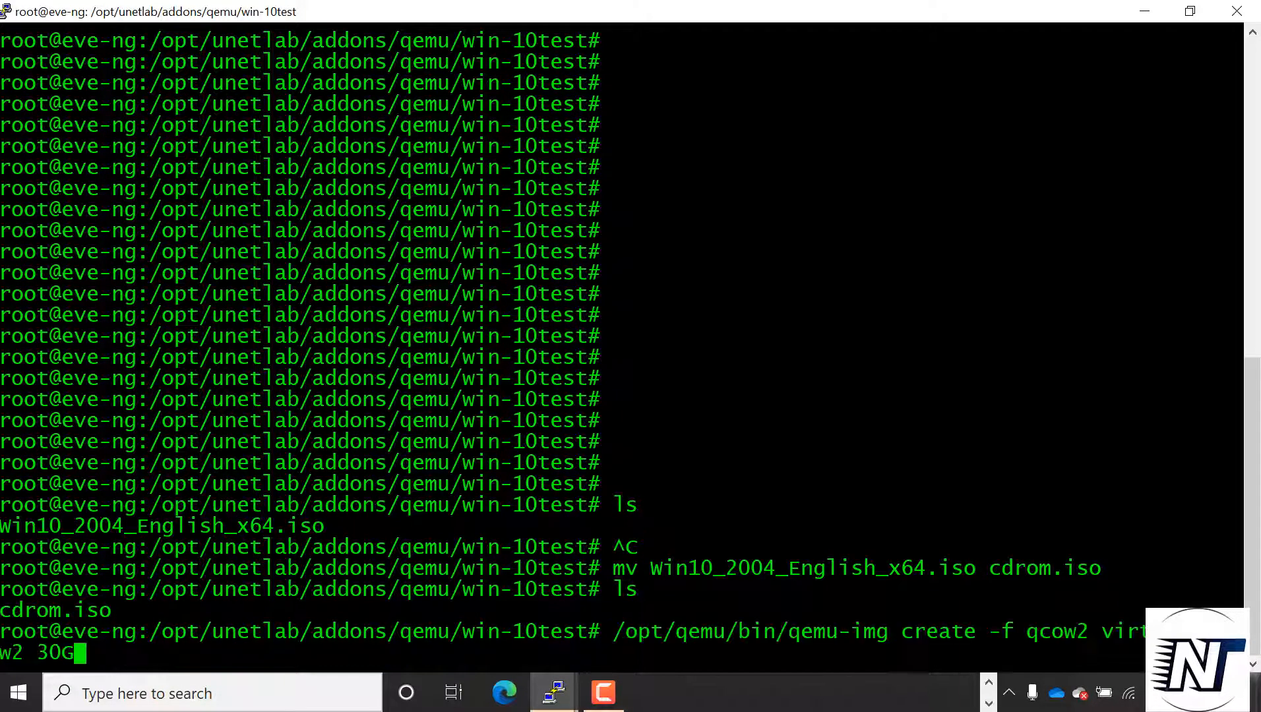
{"action": "key", "text": "Return"}
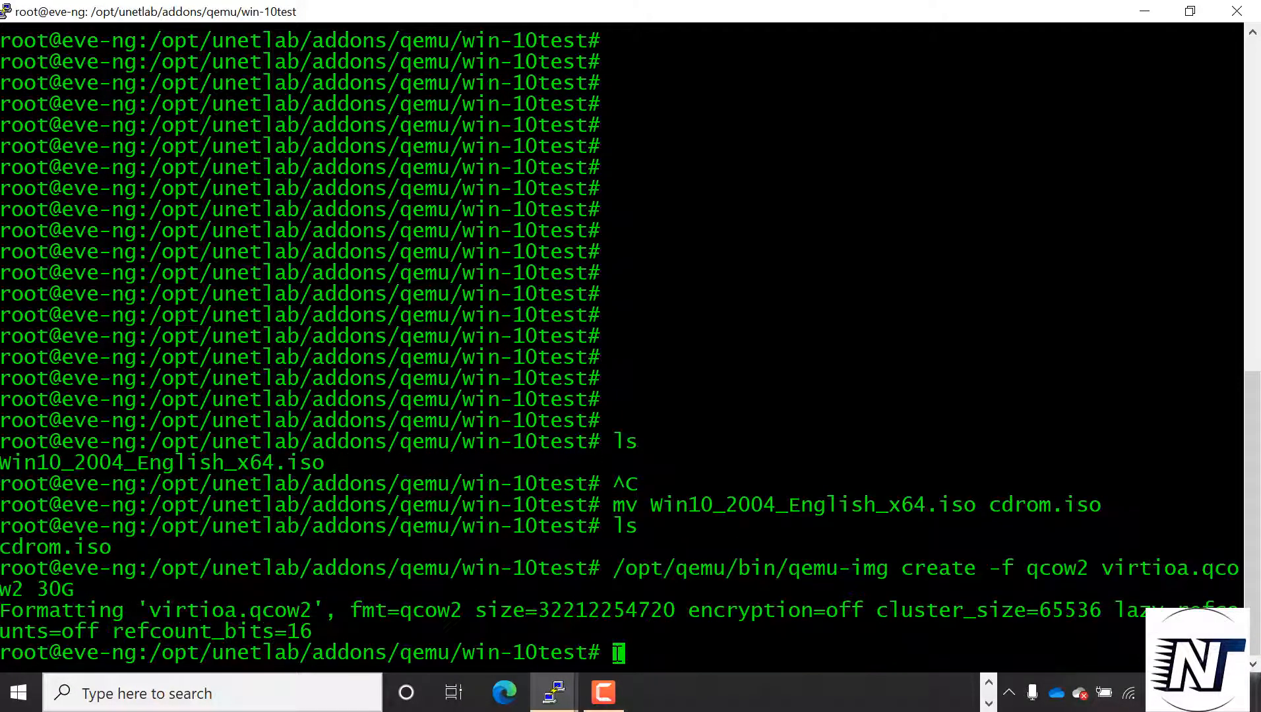
List the directory's files again to check for the ISO and the new virtual disk
{"action": "type", "text": "ls"}
{"action": "key", "text": "Return"}
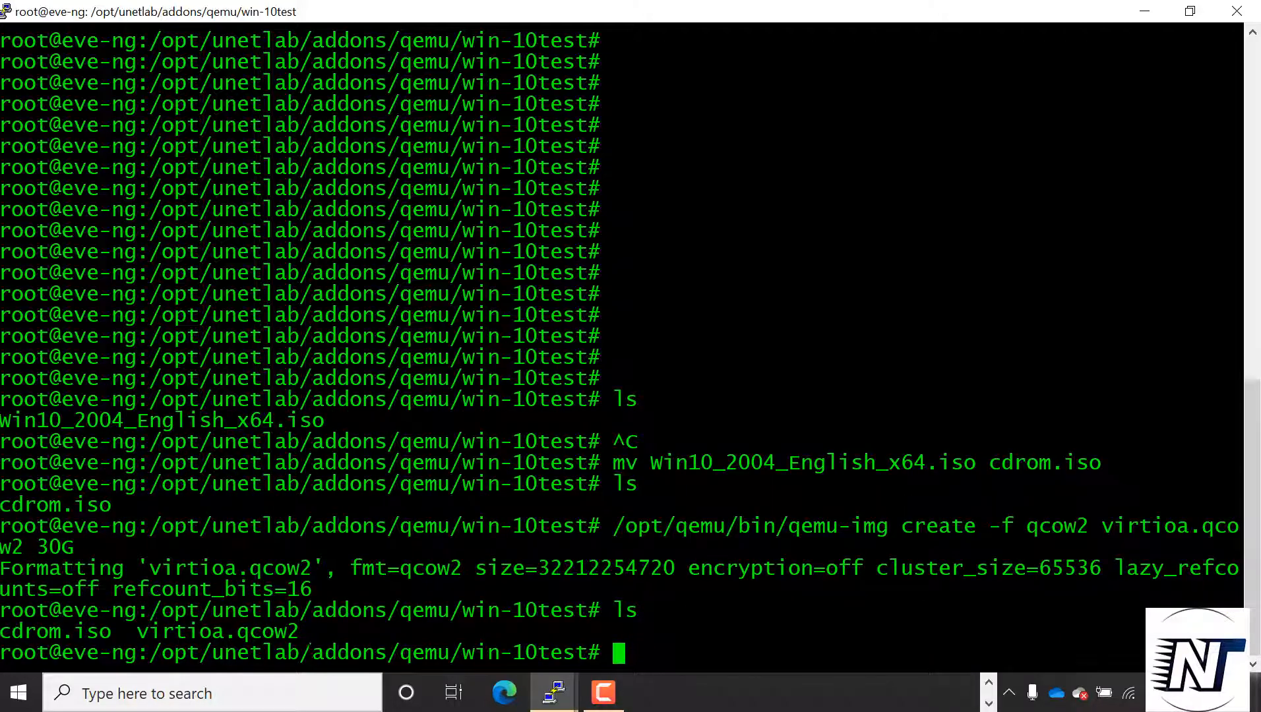
{"action": "left_click_drag", "start_coordinate": [395, 631], "coordinate": [1, 631]}
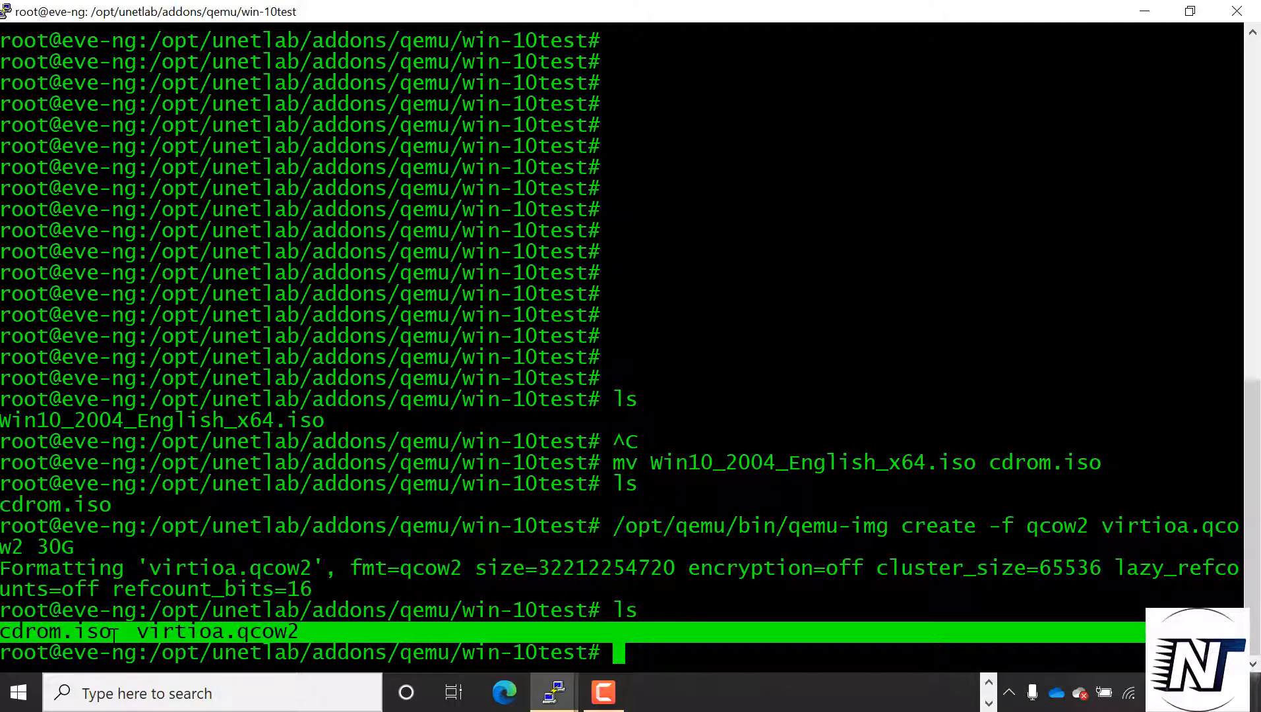
{"action": "left_click", "coordinate": [297, 634]}
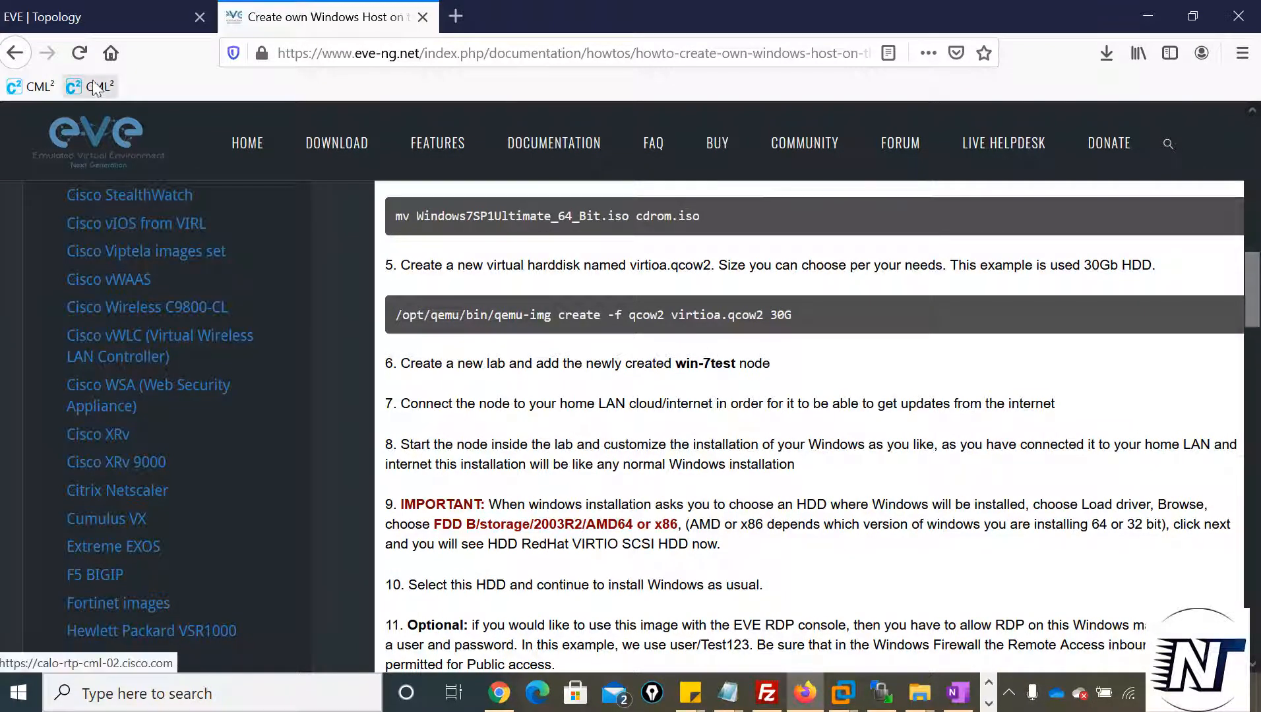
Switch to the EVE topology in Firefox and begin a new node with the Windows template and the win-10test image
{"action": "left_click", "coordinate": [131, 14]}
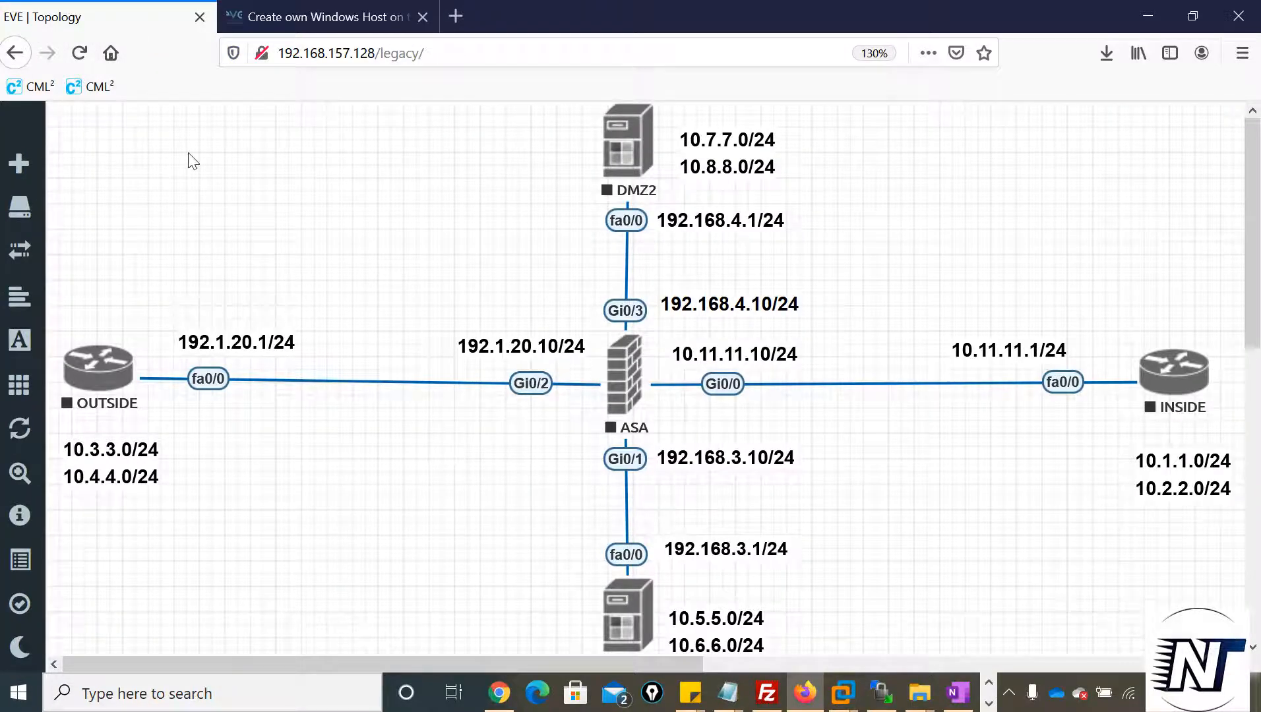
{"action": "right_click", "coordinate": [251, 195]}
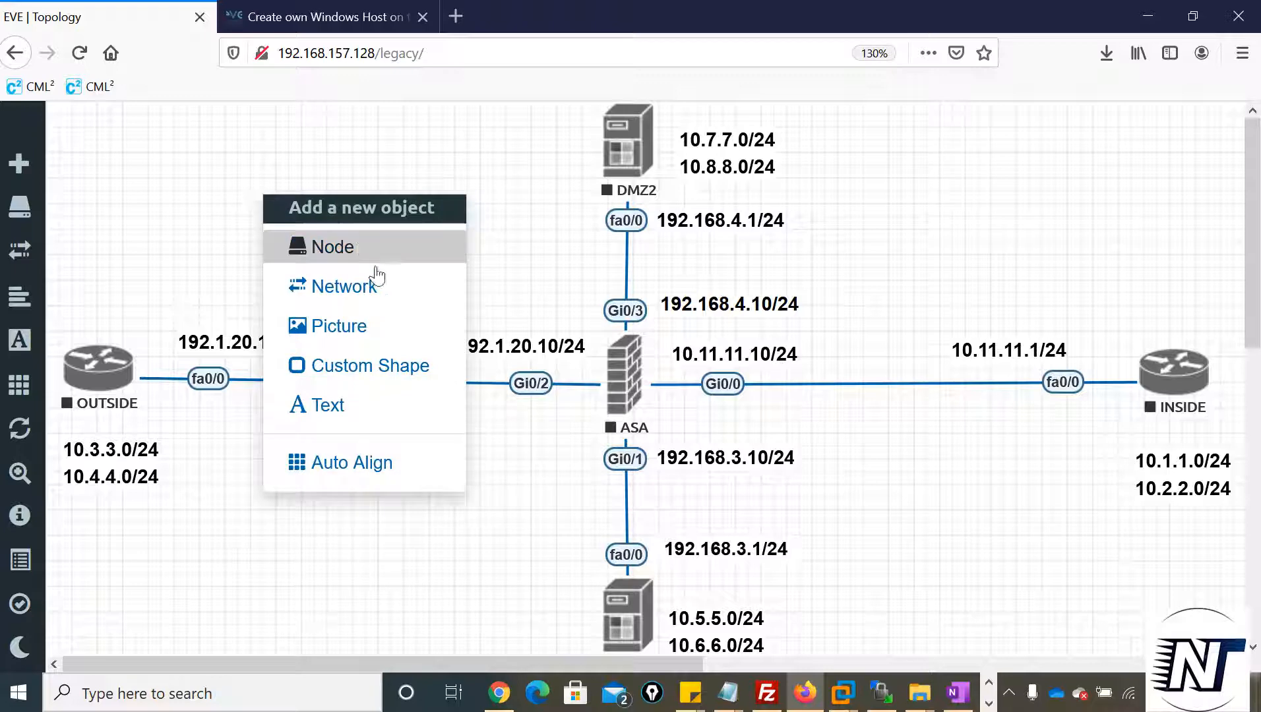
{"action": "left_click", "coordinate": [332, 248]}
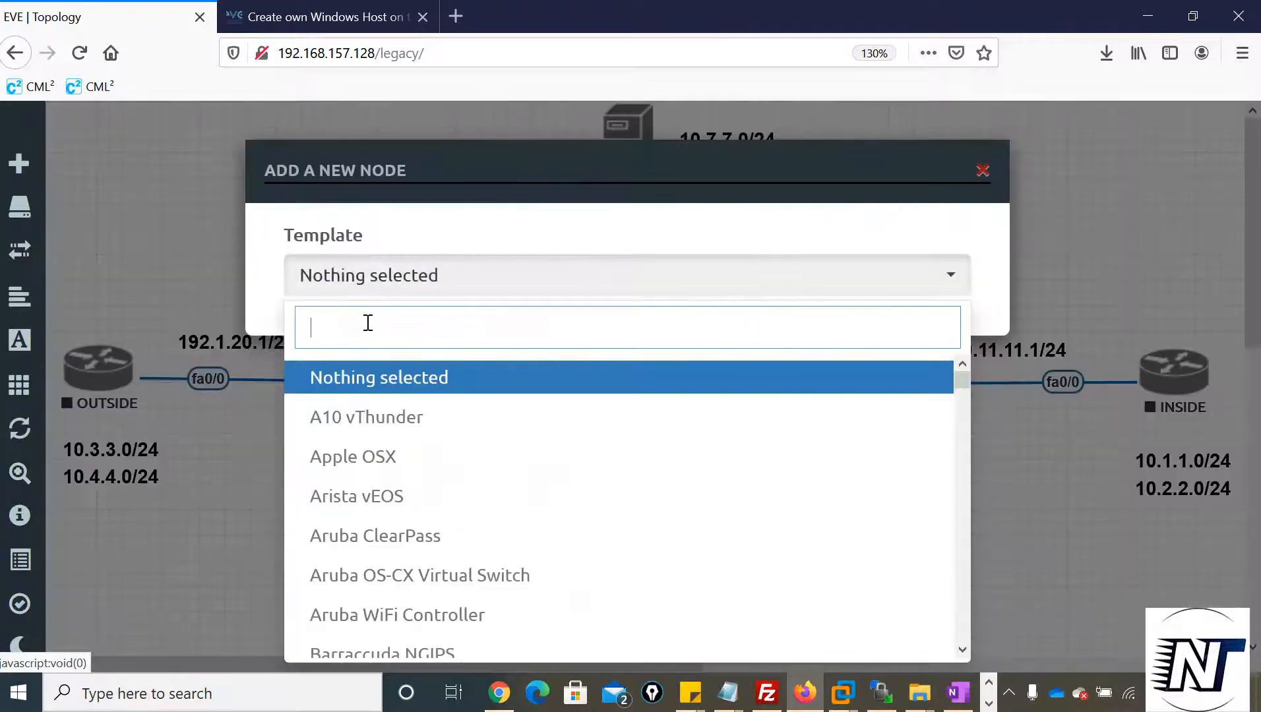
{"action": "type", "text": "win"}
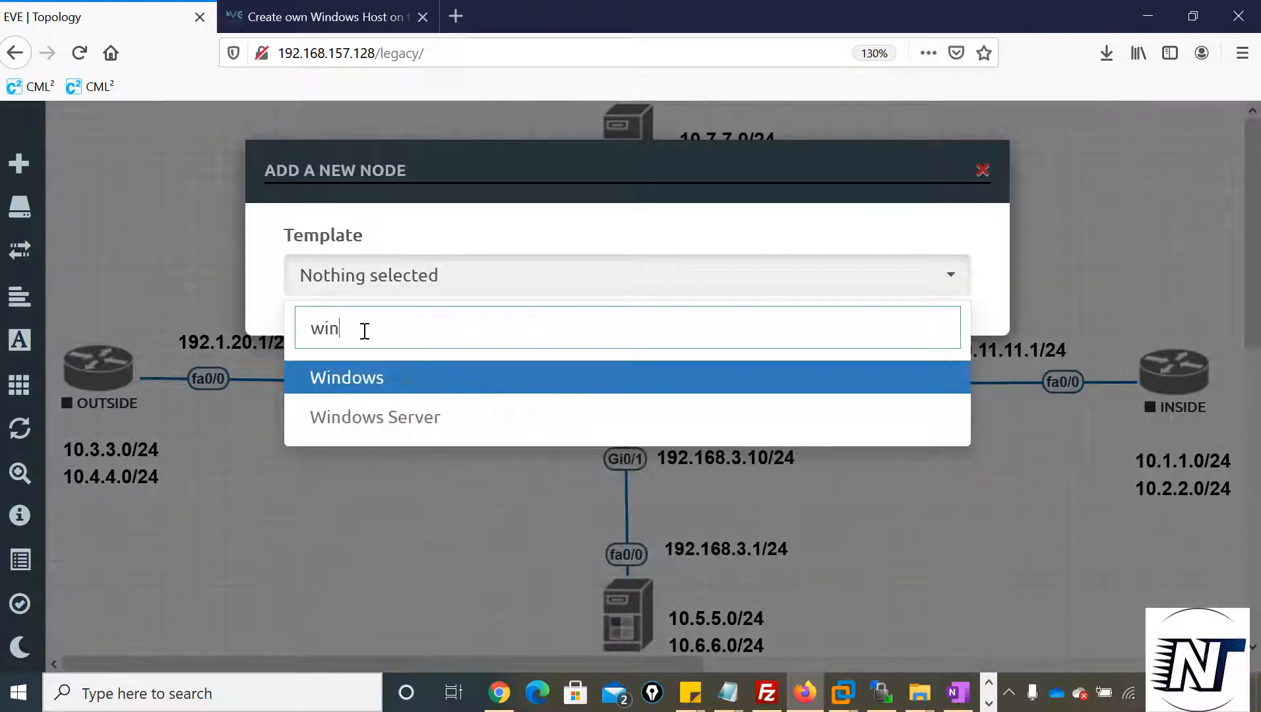
{"action": "left_click", "coordinate": [364, 383]}
{"action": "left_click", "coordinate": [665, 401]}
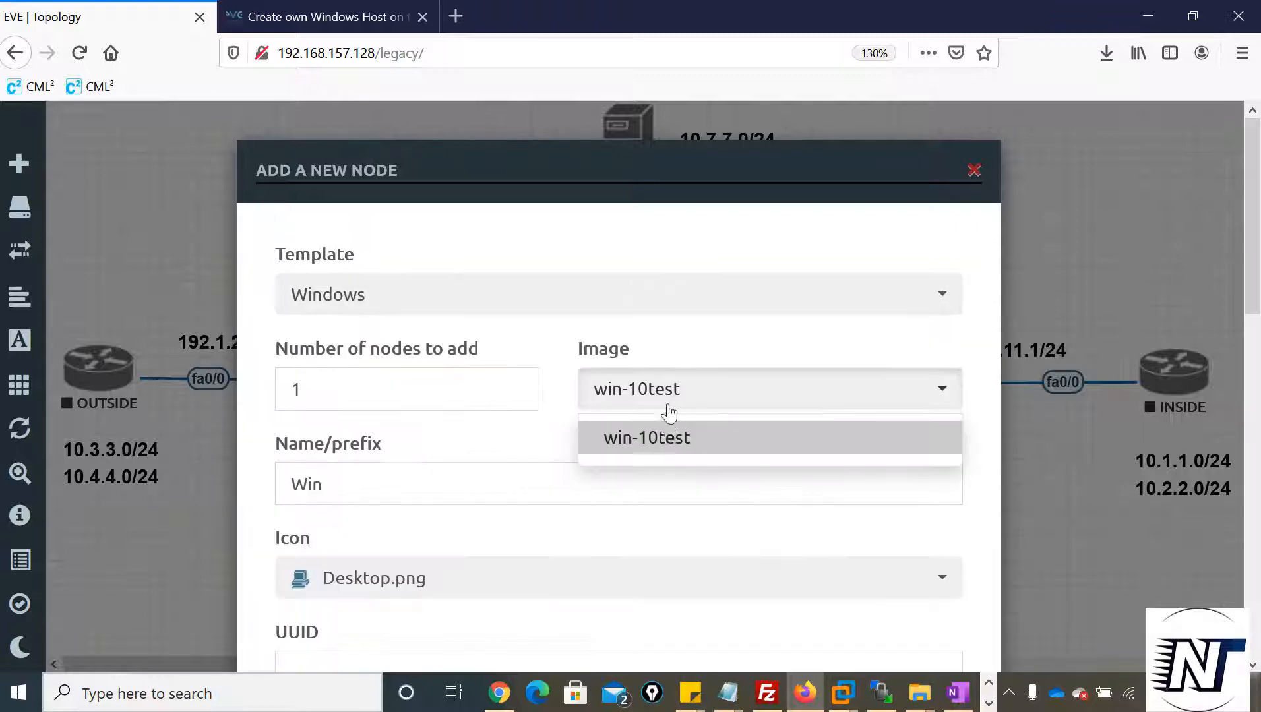
{"action": "left_click", "coordinate": [654, 457]}
Set the new Windows node's RAM to 8192 MB and save it to the lab
{"action": "scroll", "coordinate": [610, 481], "scroll_direction": "down", "scroll_amount": 5}
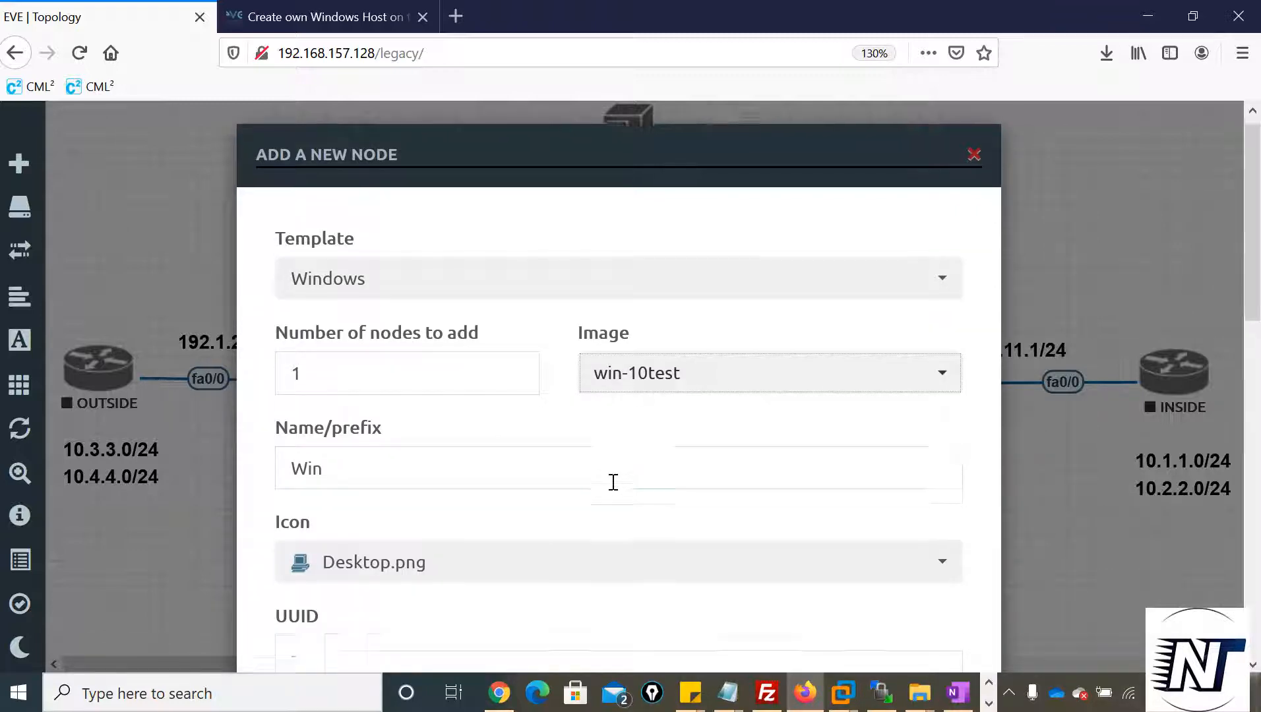
{"action": "double_click", "coordinate": [604, 468]}
{"action": "type", "text": "4"}
{"action": "key", "text": "BackSpace"}
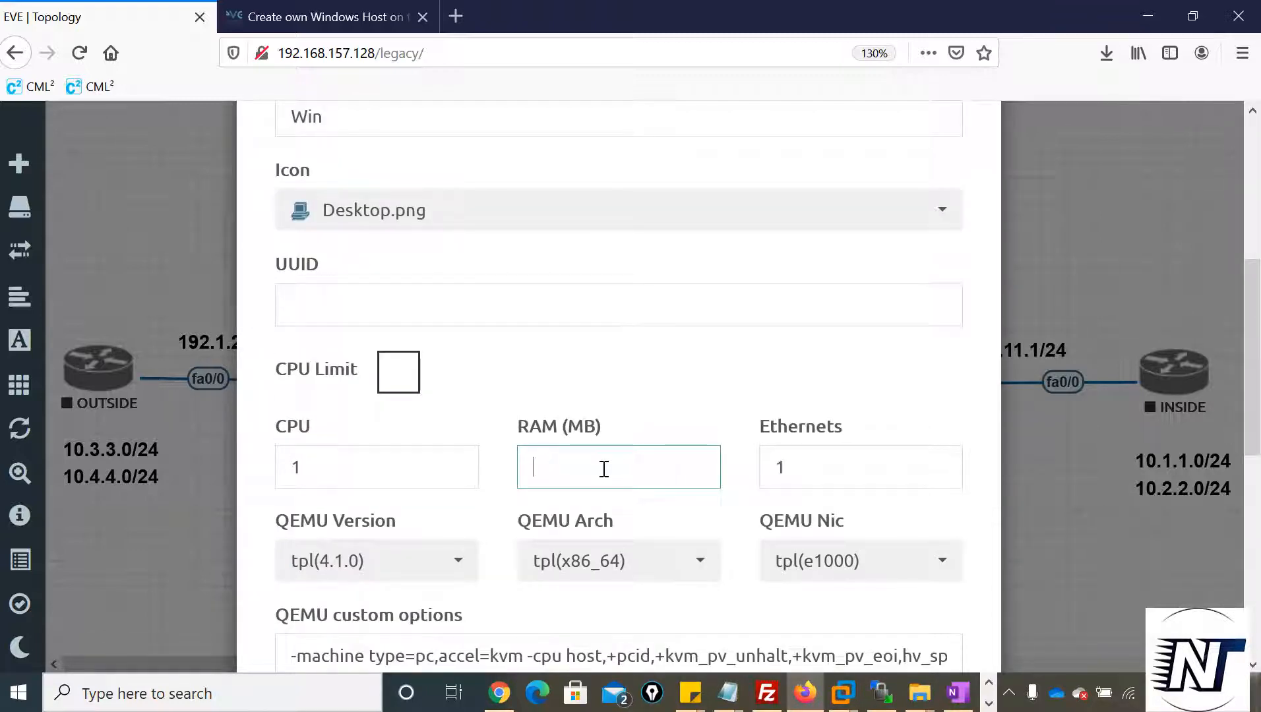
{"action": "type", "text": "8192"}
{"action": "scroll", "coordinate": [603, 468], "scroll_direction": "down", "scroll_amount": 8}
{"action": "left_click", "coordinate": [491, 594]}
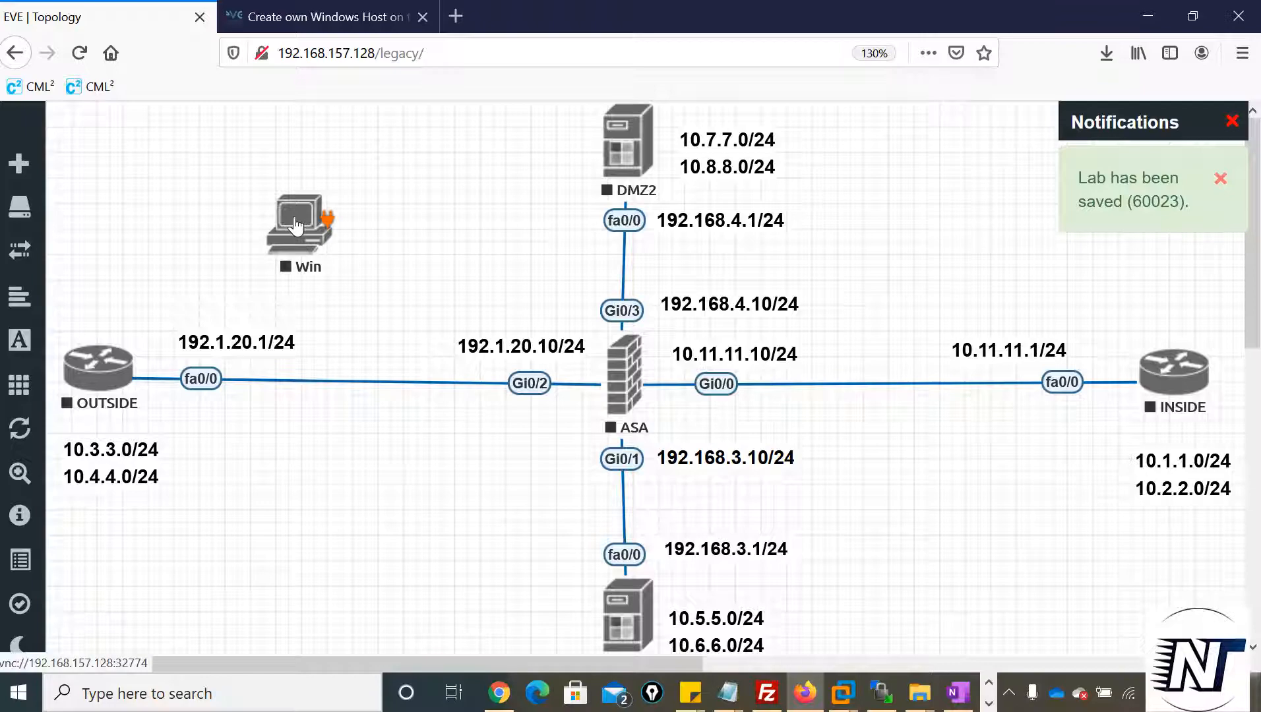
Connect the Win node's e0 interface to the ASA's Gi0/4 interface and save the connection
{"action": "left_click_drag", "start_coordinate": [293, 212], "coordinate": [619, 366]}
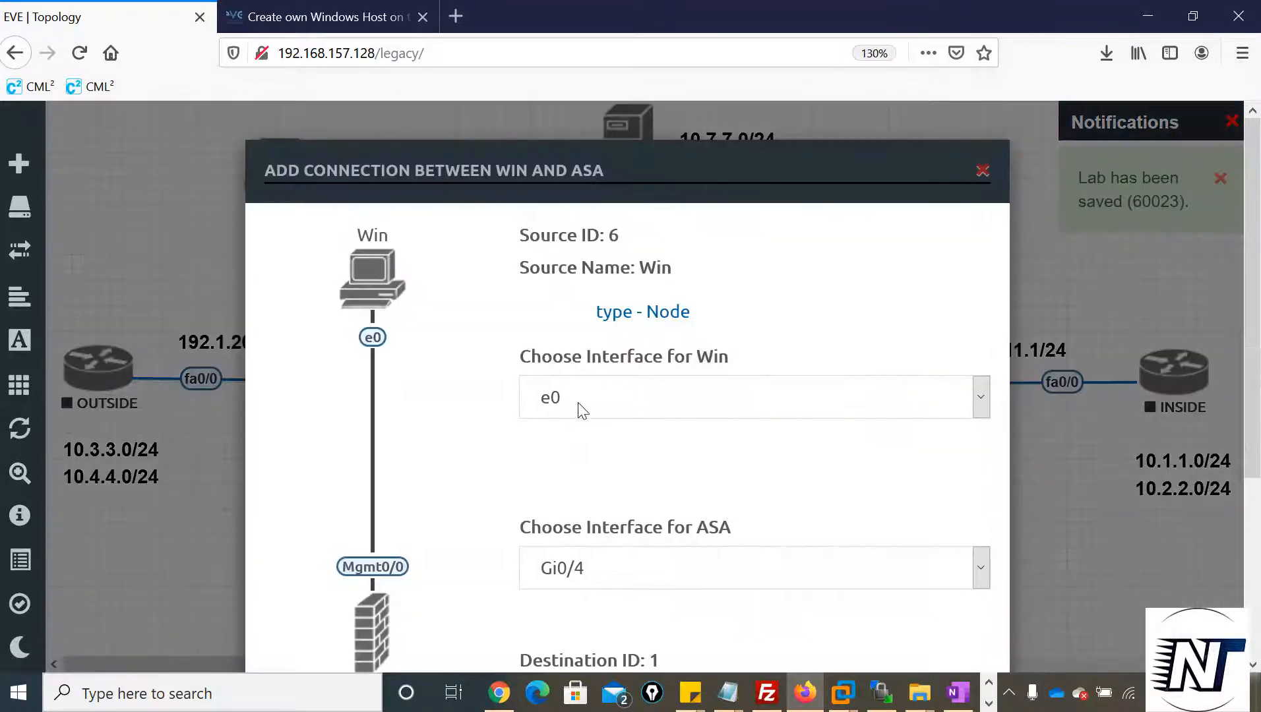
{"action": "scroll", "coordinate": [624, 547], "scroll_direction": "down", "scroll_amount": 4}
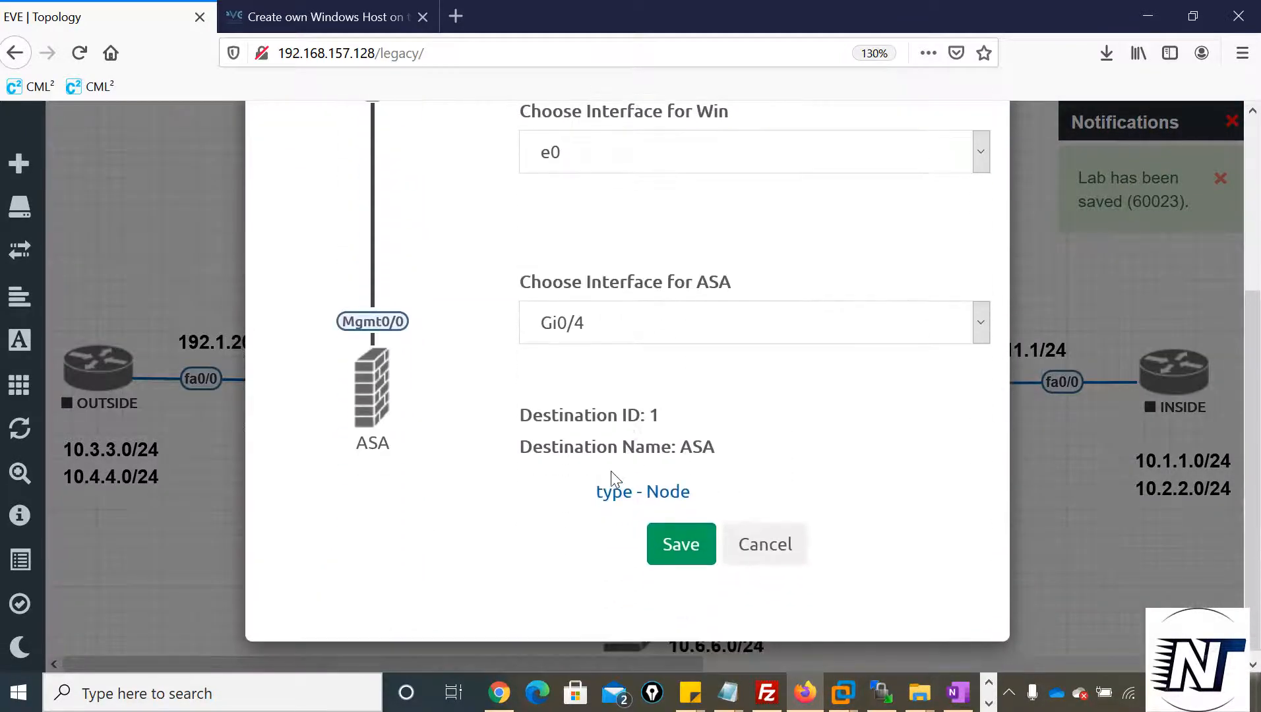
{"action": "left_click", "coordinate": [680, 544]}
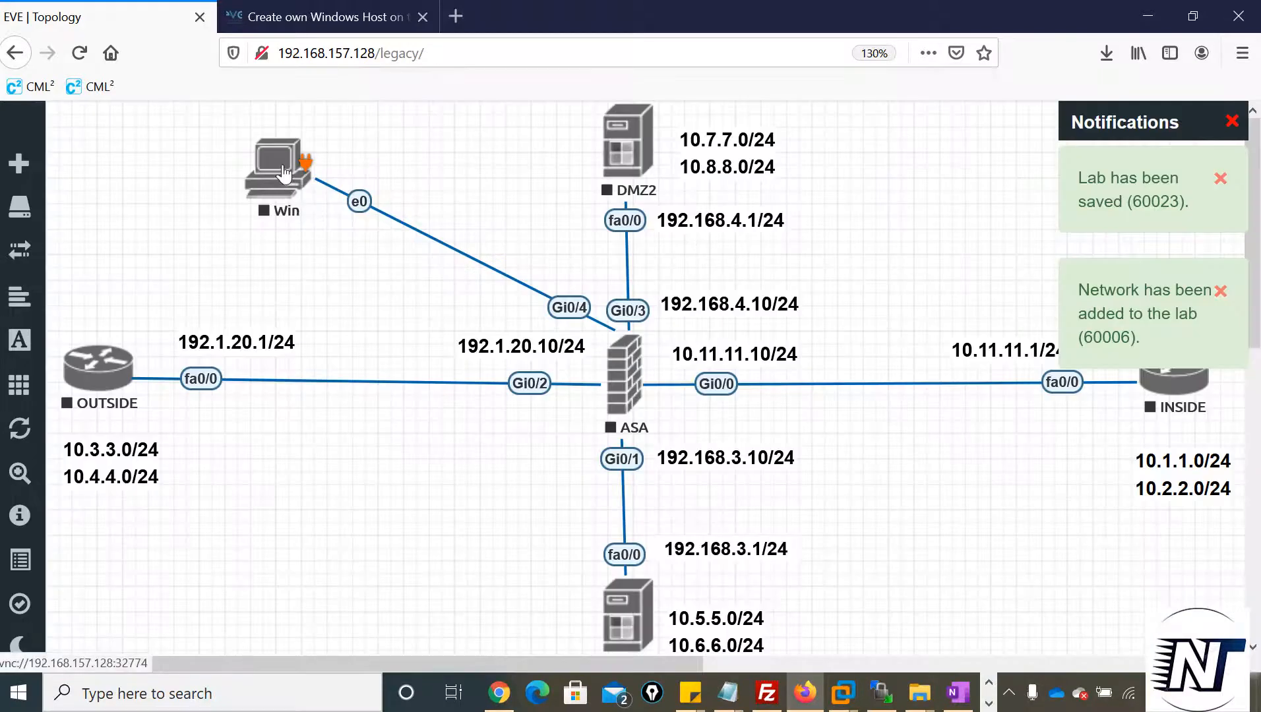
Start the Win node and open its VNC console with ultravnc_wrapper.bat
{"action": "left_click", "coordinate": [283, 173]}
{"action": "left_click", "coordinate": [333, 223]}
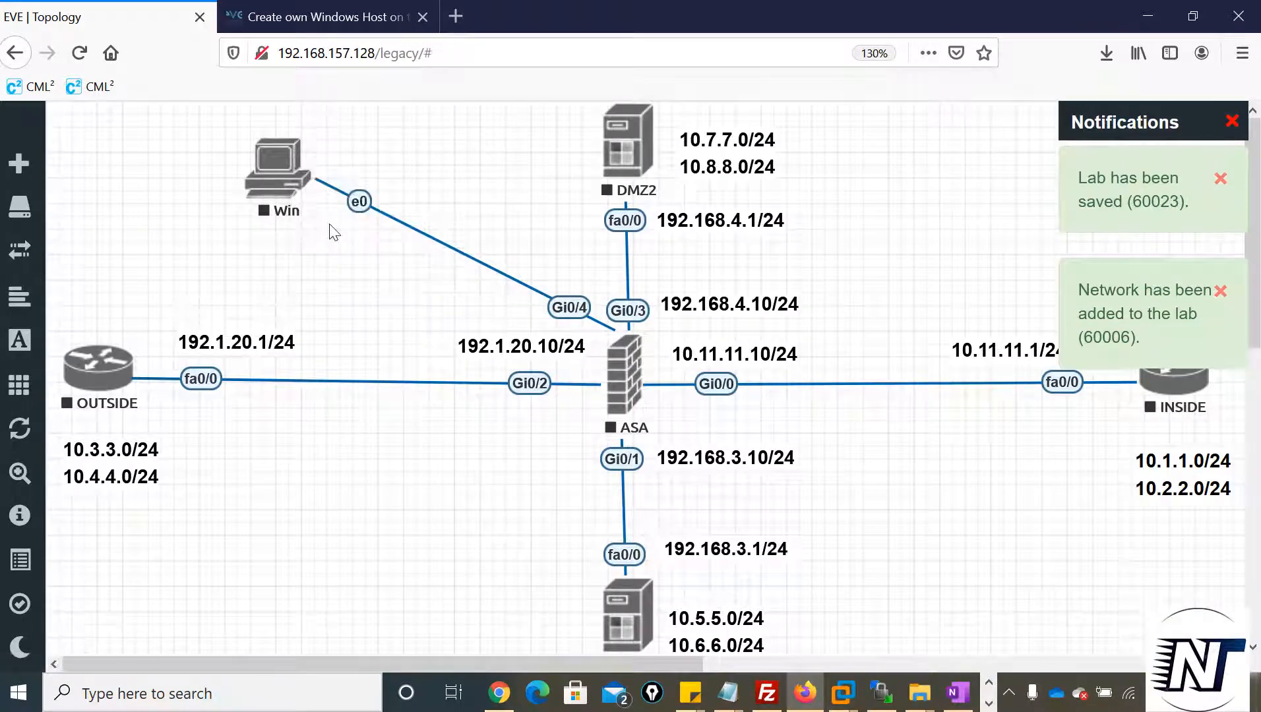
{"action": "left_click", "coordinate": [258, 198]}
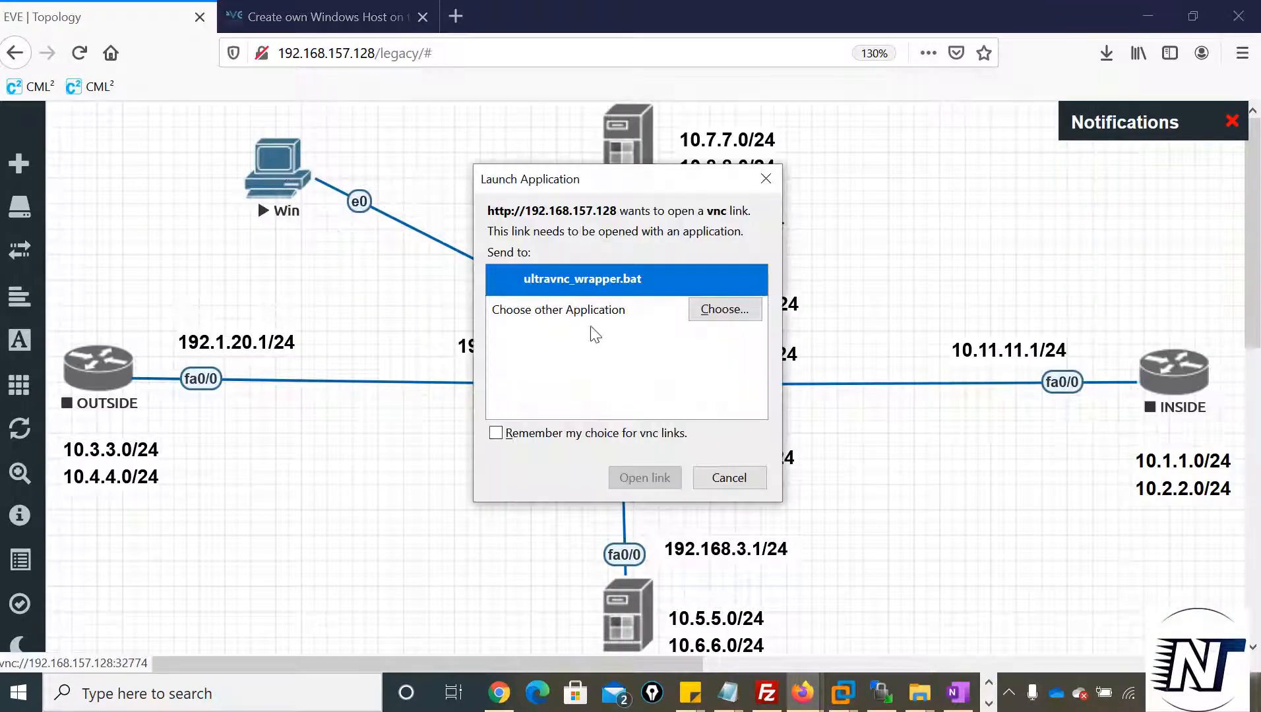
{"action": "left_click", "coordinate": [630, 478]}
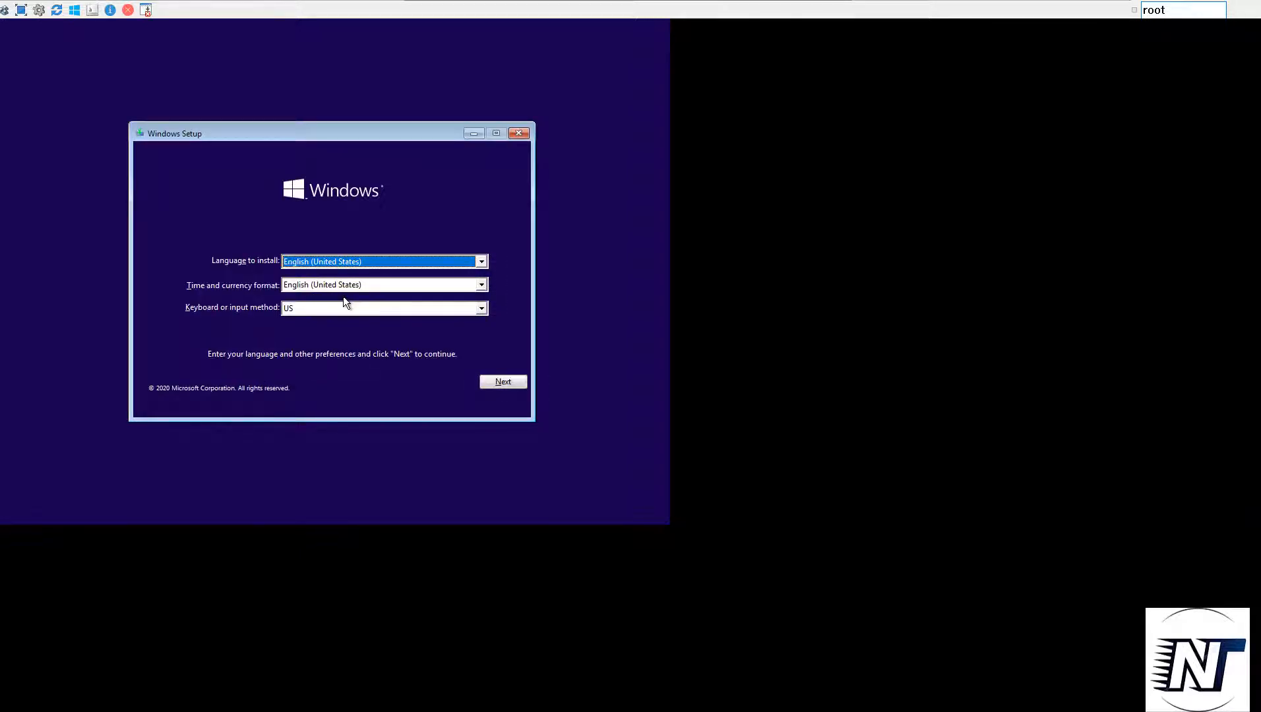
Accept the English (United States) language settings in Windows Setup, start the installation and choose Custom: Install Windows only (advanced)
{"action": "left_click", "coordinate": [503, 382]}
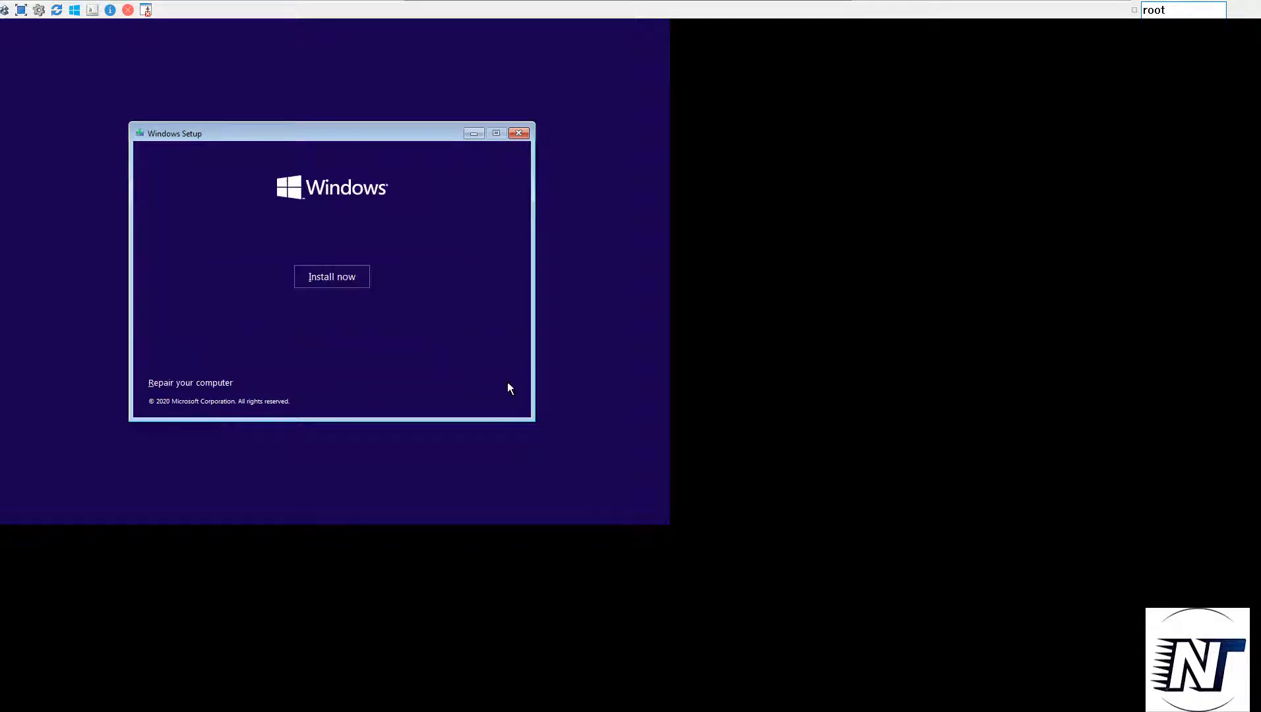
{"action": "left_click", "coordinate": [333, 277]}
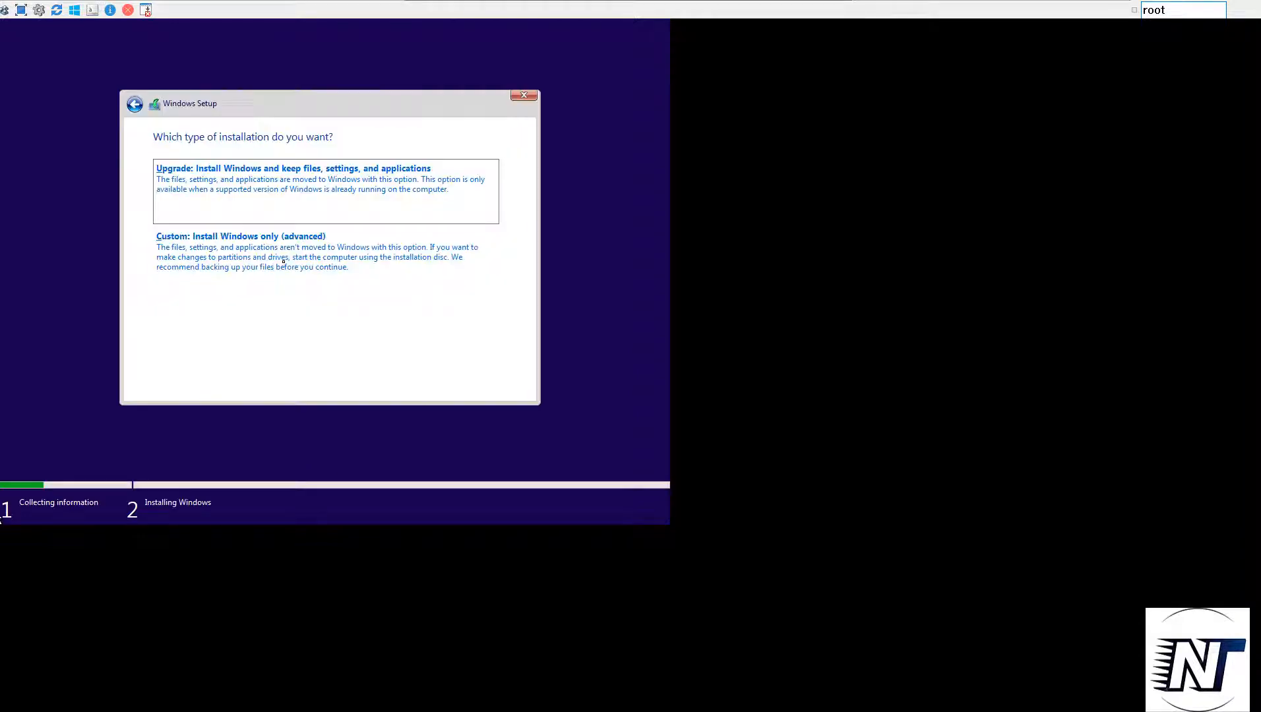
{"action": "left_click", "coordinate": [212, 256]}
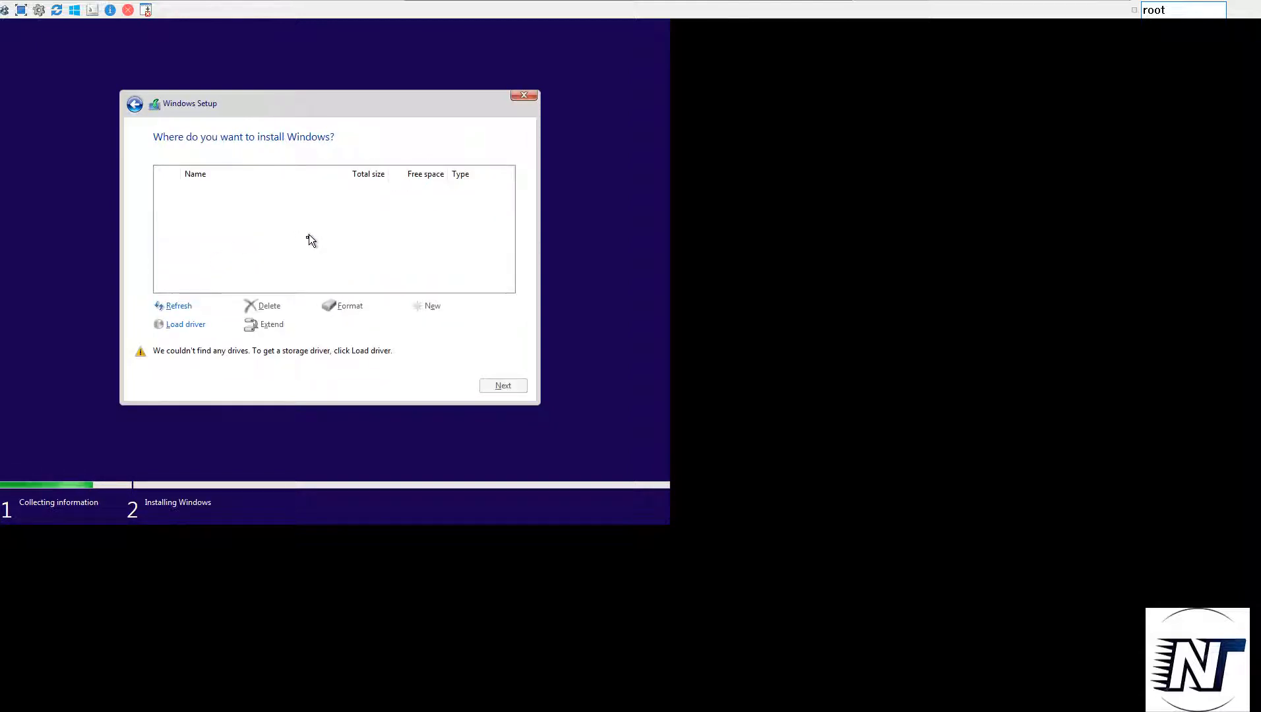
Load the storage driver from the storage\2003R2\amd64 folder on Floppy Disk Drive (B:) and install it
{"action": "left_click", "coordinate": [178, 327]}
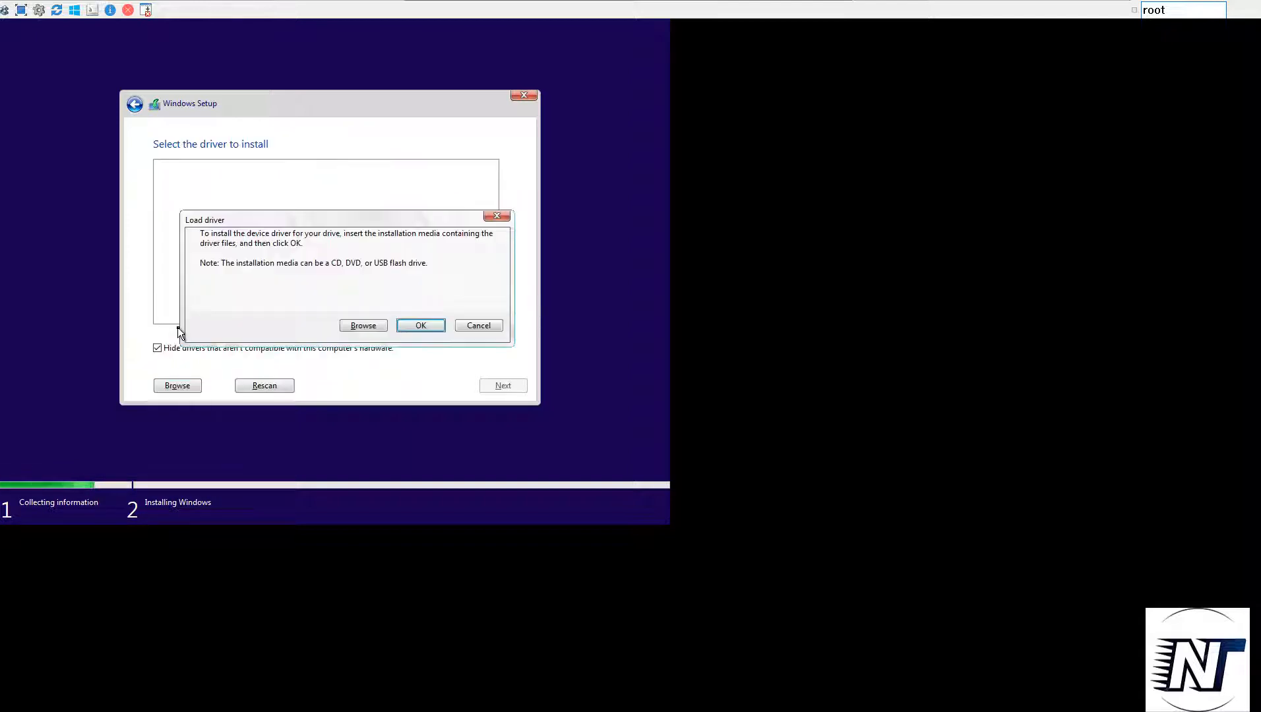
{"action": "left_click", "coordinate": [369, 324]}
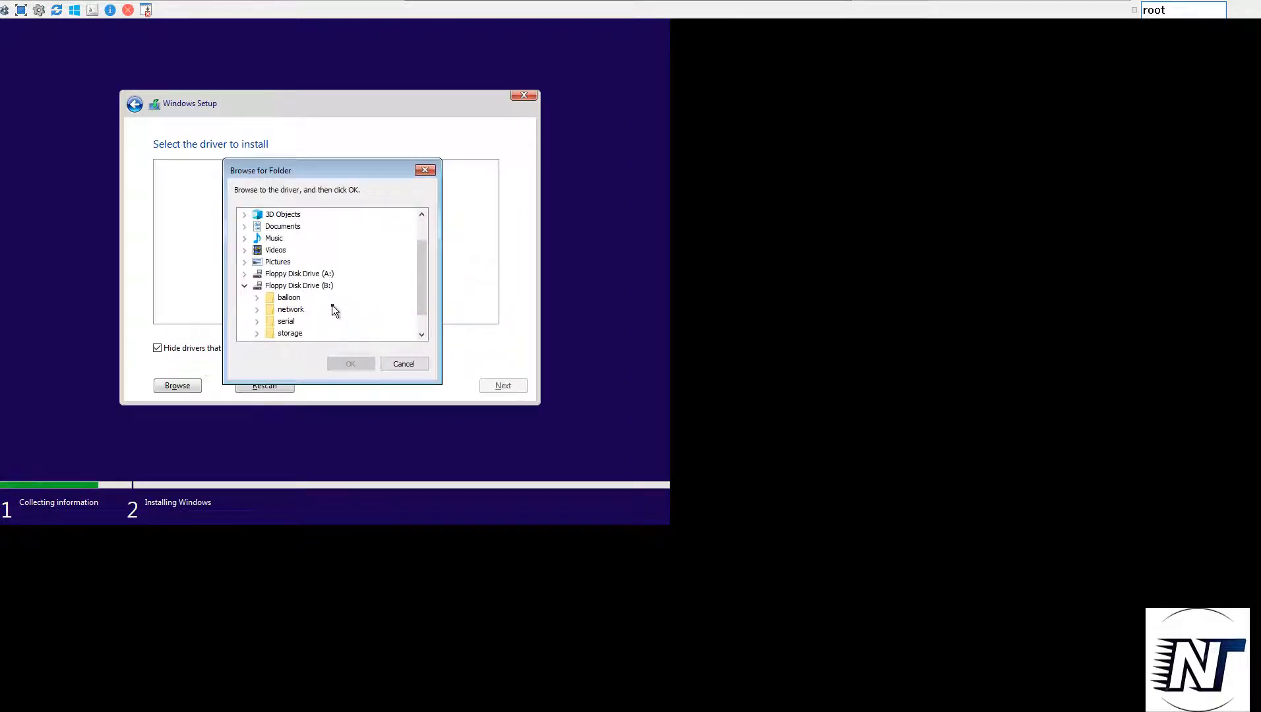
{"action": "left_click", "coordinate": [257, 333]}
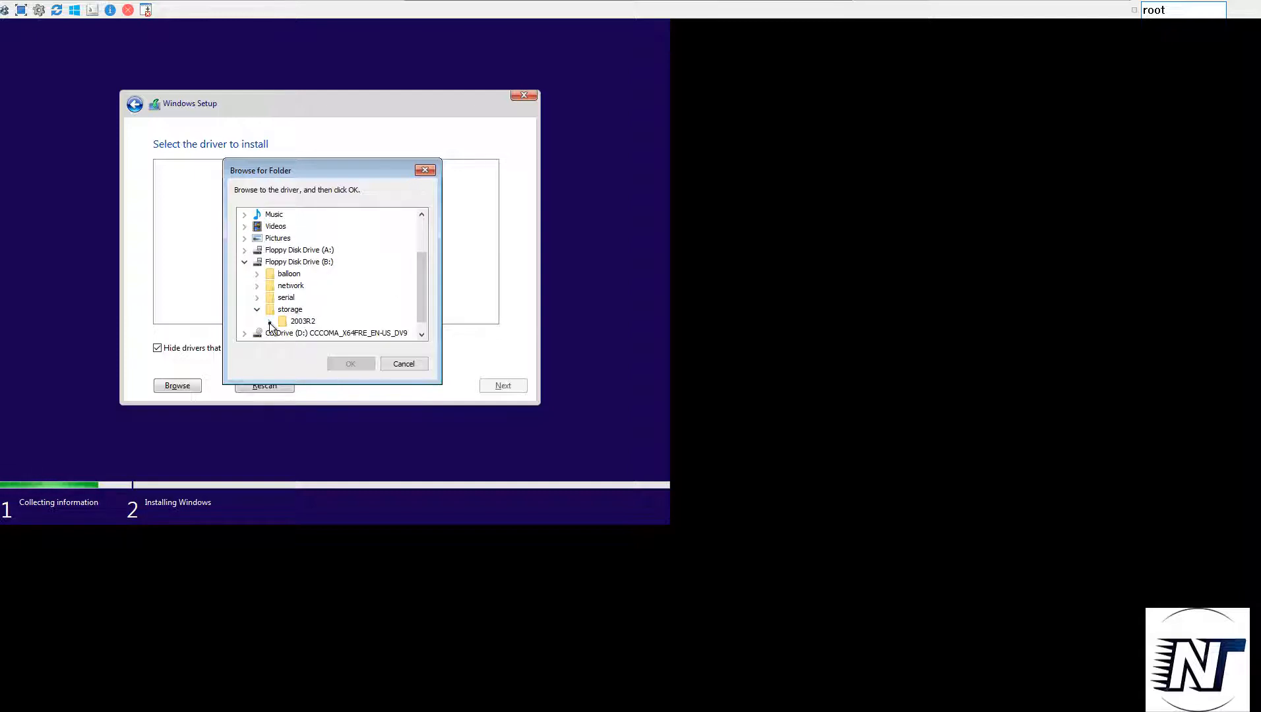
{"action": "left_click", "coordinate": [269, 322]}
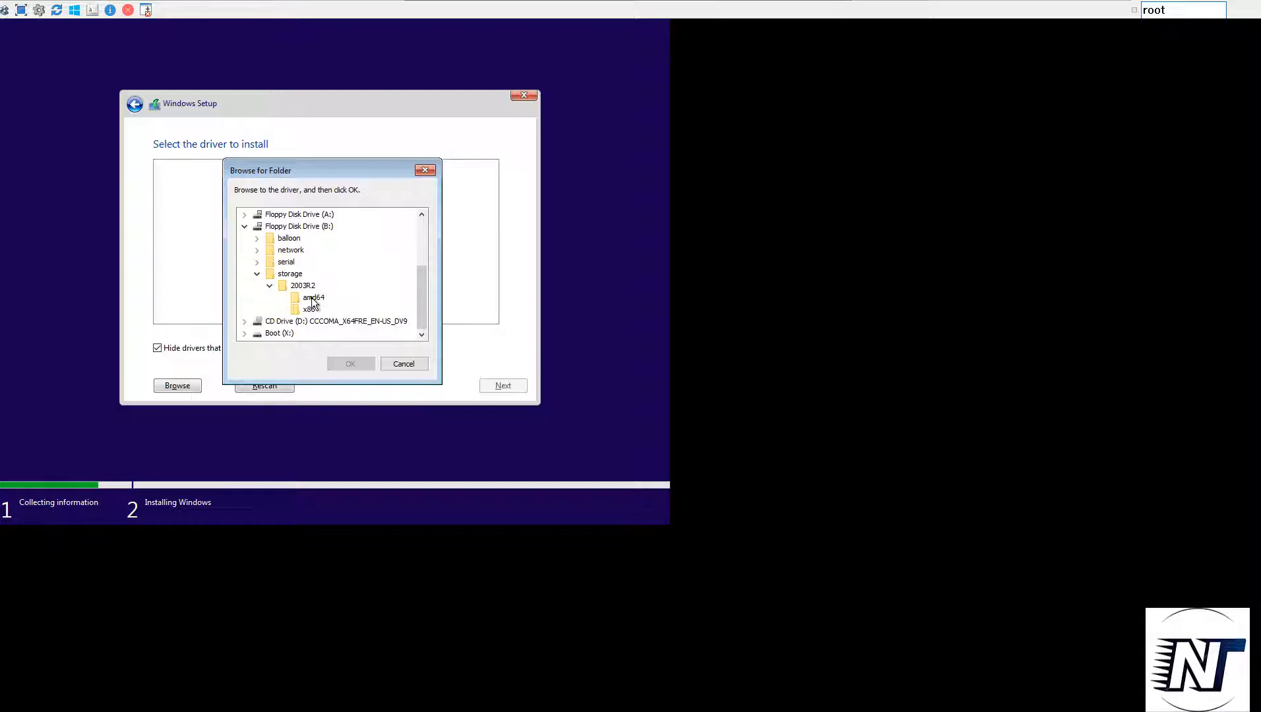
{"action": "left_click", "coordinate": [313, 298]}
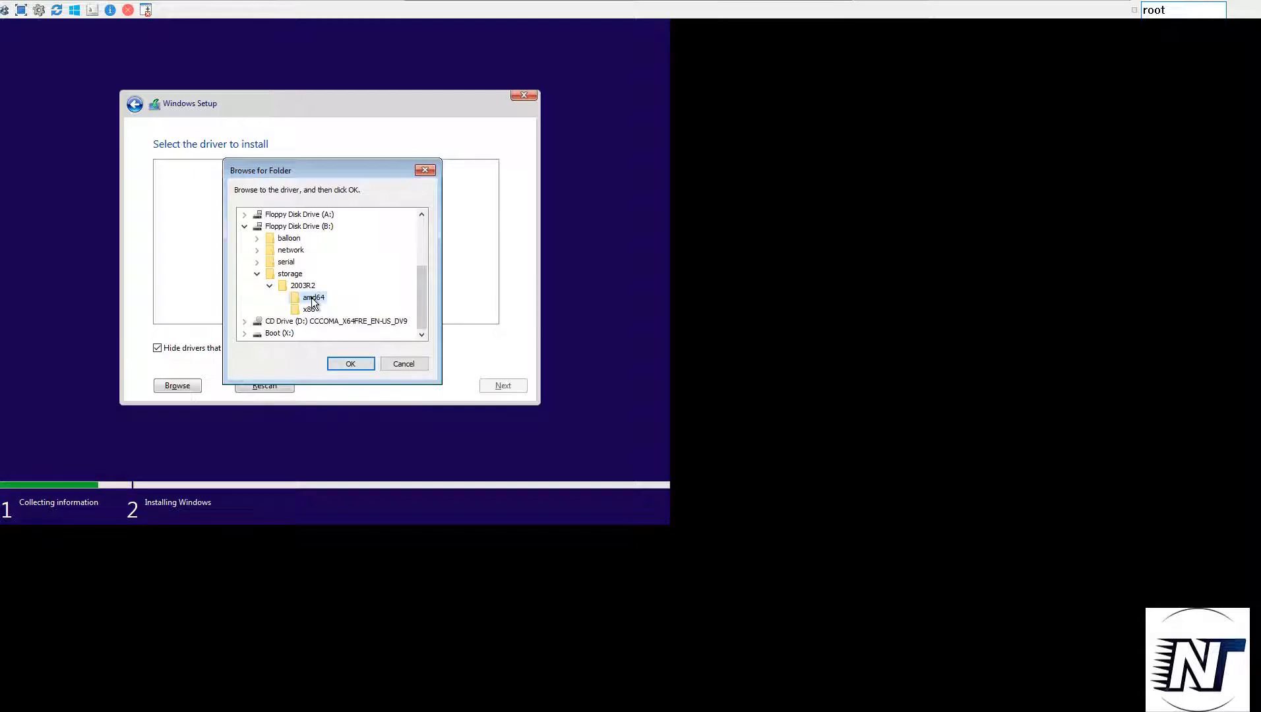
{"action": "left_click", "coordinate": [364, 368]}
{"action": "left_click", "coordinate": [501, 385]}
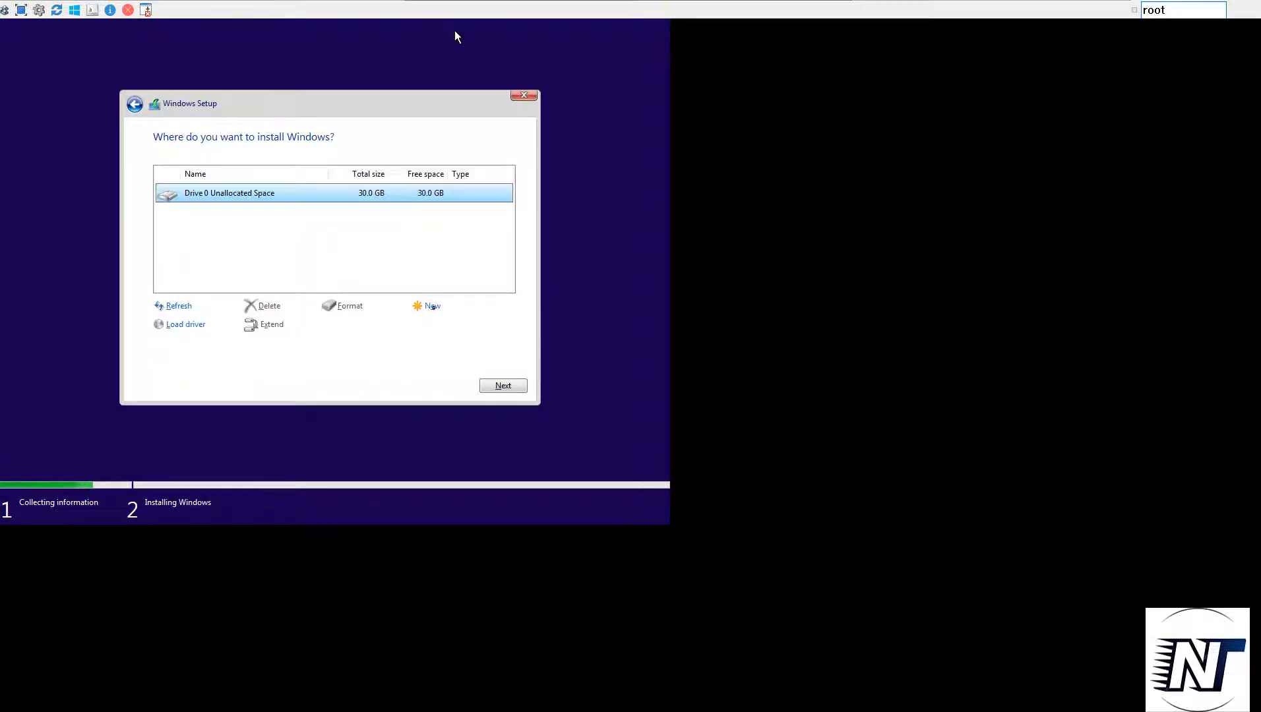
Create a new partition from Drive 0's unallocated space and start installing Windows on Drive 0 Partition 2
{"action": "left_click", "coordinate": [432, 306]}
{"action": "left_click", "coordinate": [443, 325]}
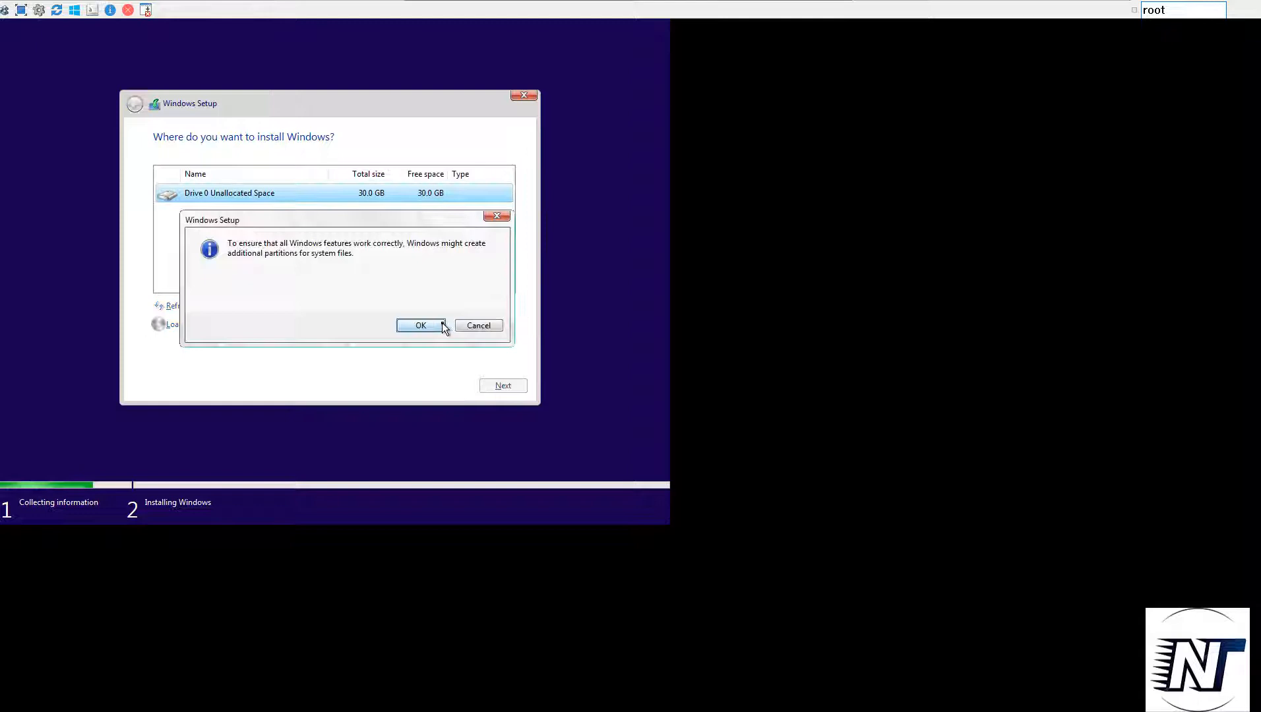
{"action": "left_click", "coordinate": [409, 327]}
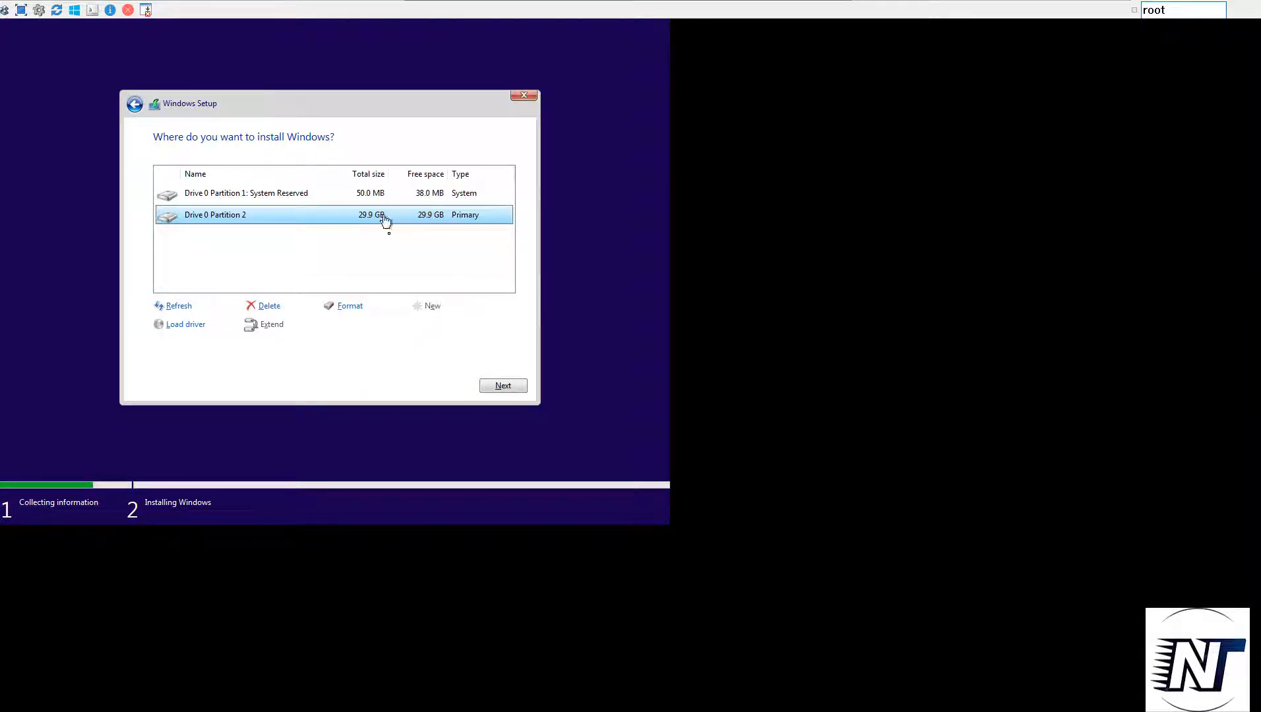
{"action": "left_click", "coordinate": [502, 387]}
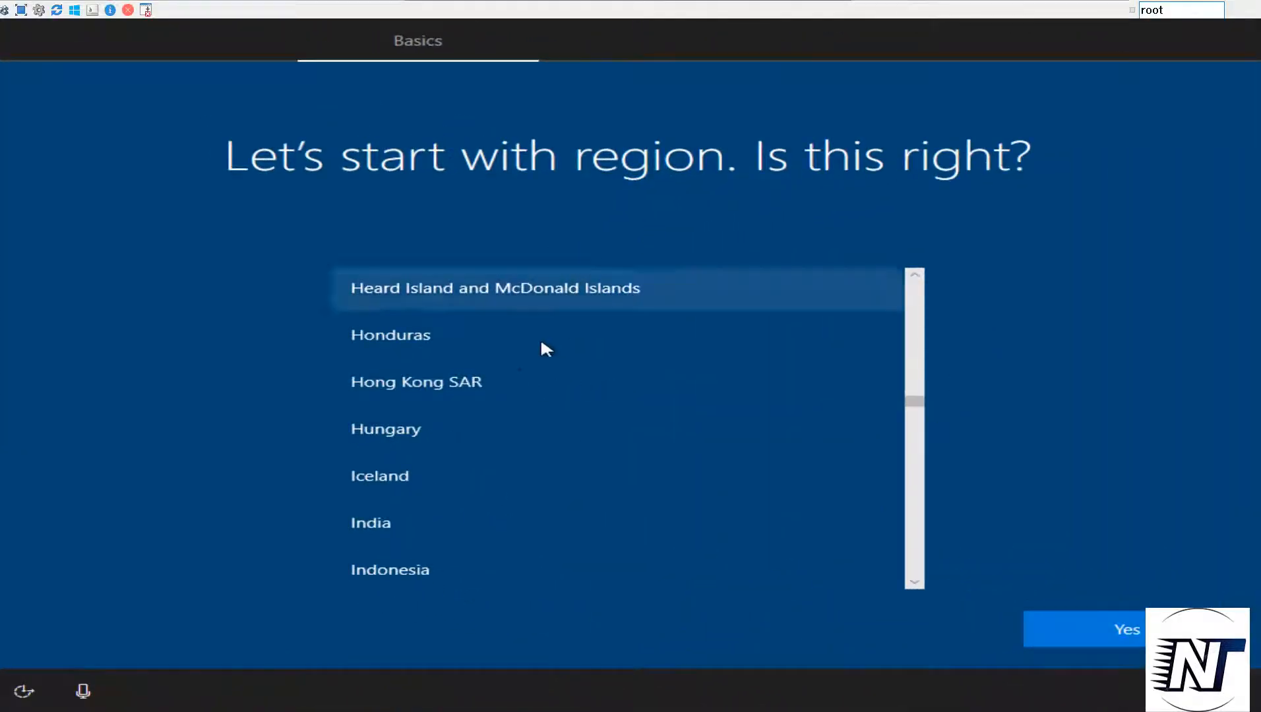
Set the region to India and the keyboard layout to English (India), skipping a second layout
{"action": "left_click", "coordinate": [394, 526]}
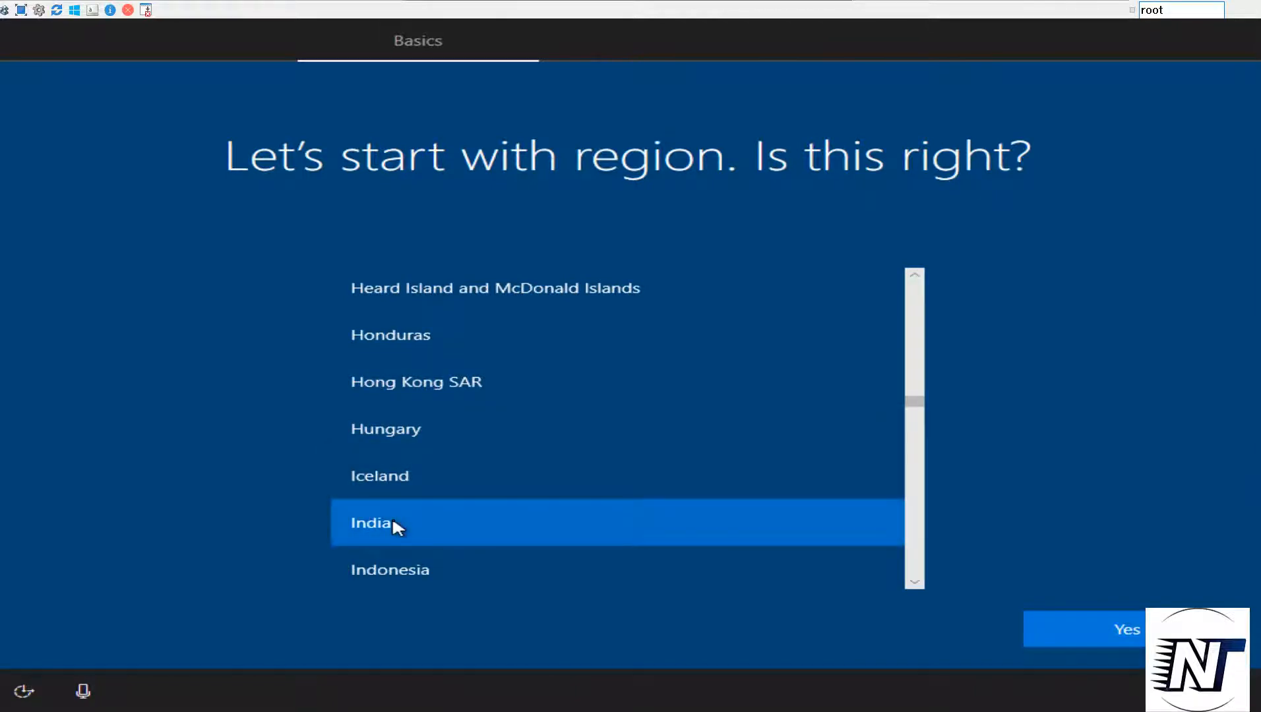
{"action": "left_click", "coordinate": [1119, 627]}
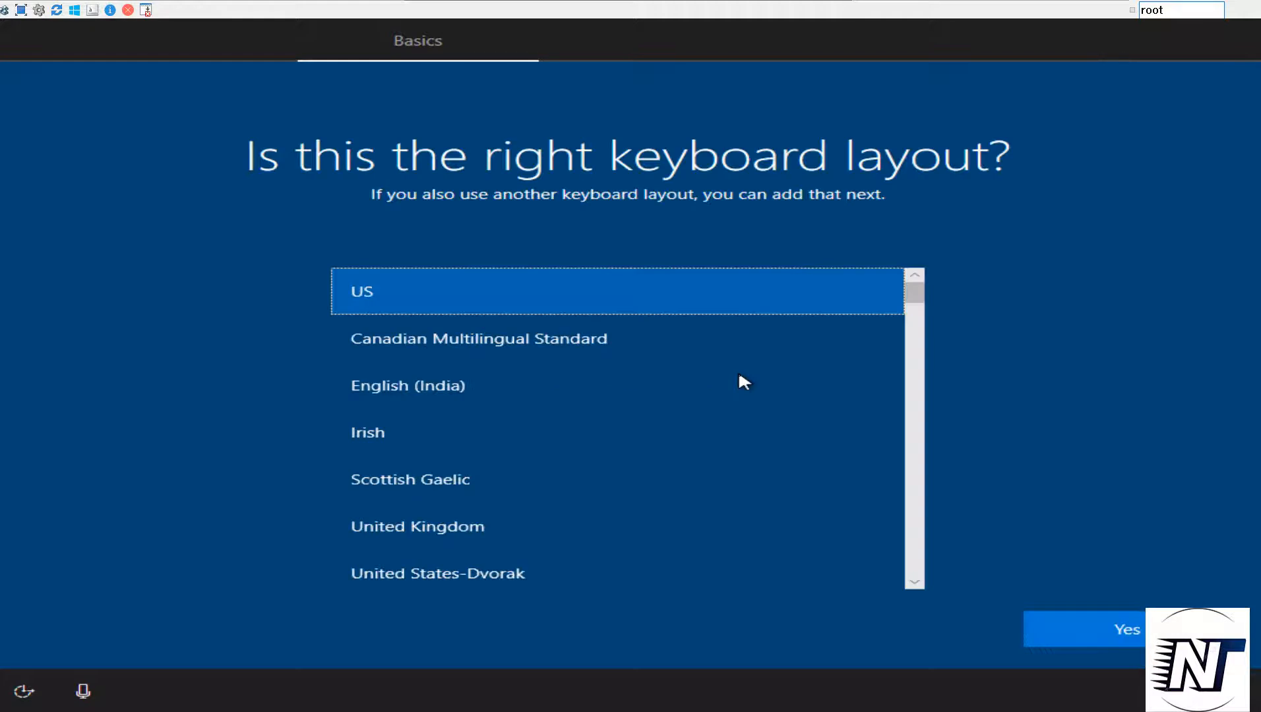
{"action": "left_click", "coordinate": [389, 384]}
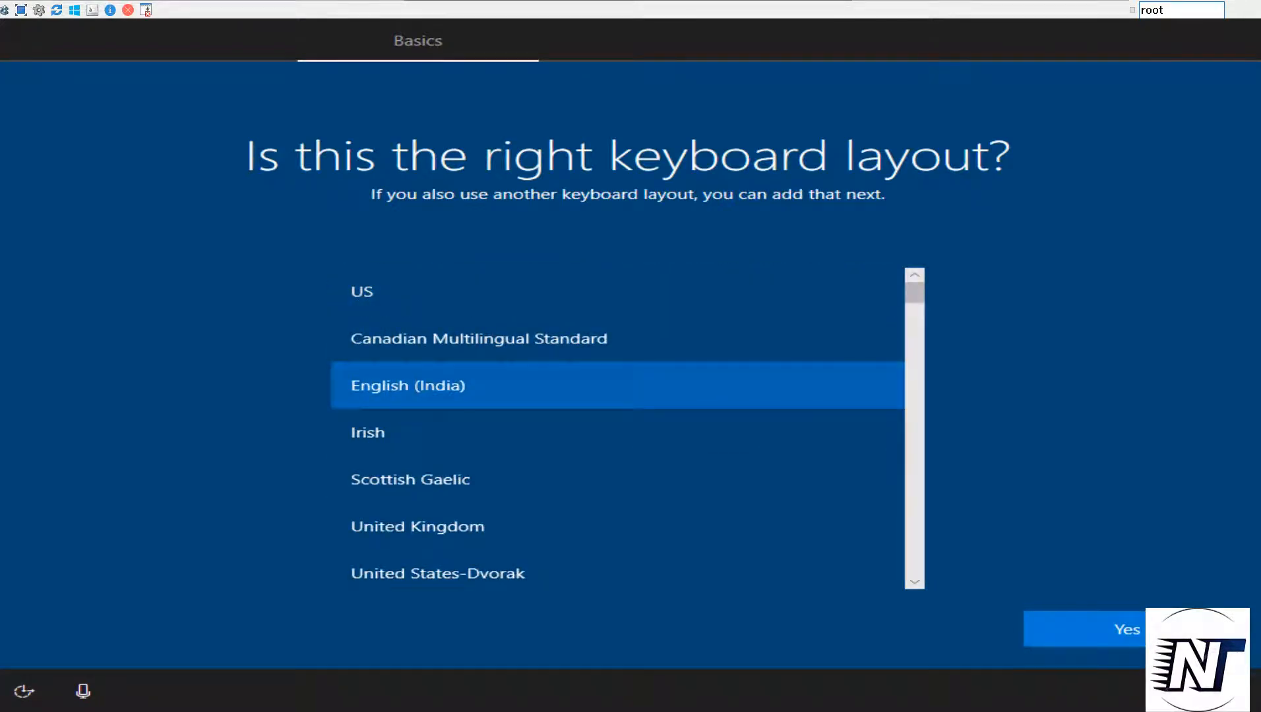
{"action": "left_click", "coordinate": [1127, 630]}
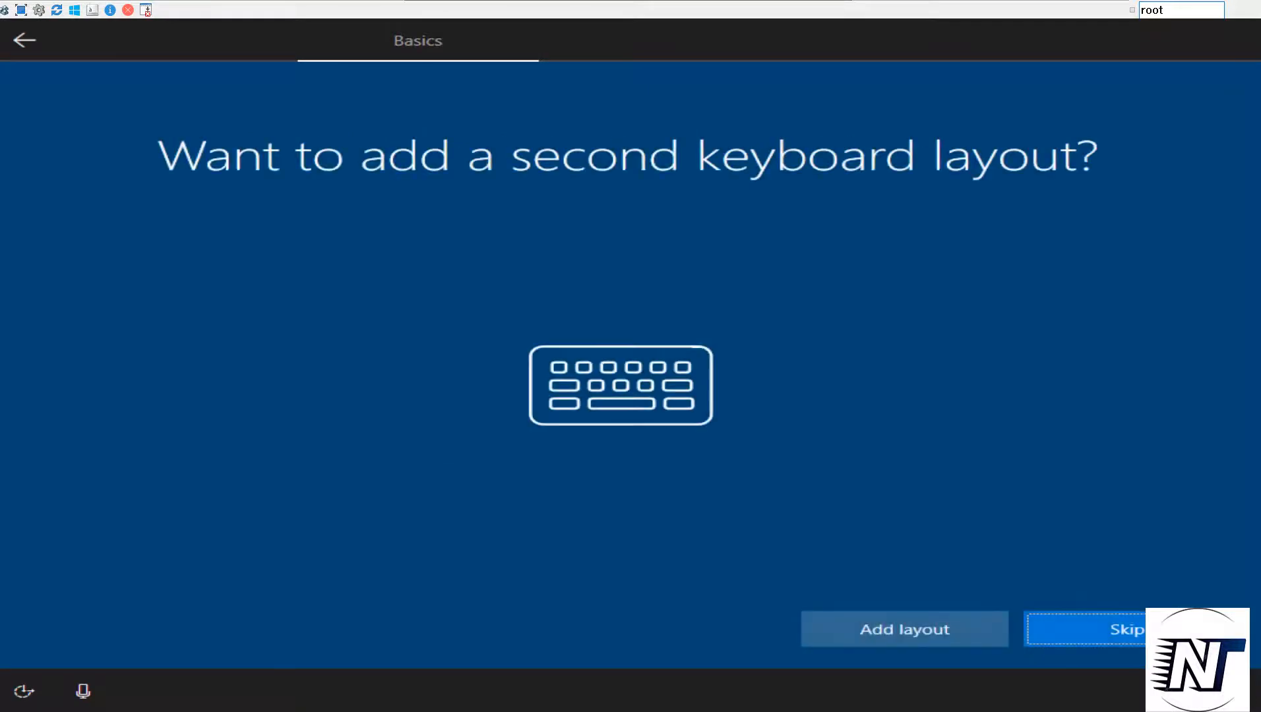
{"action": "left_click", "coordinate": [1126, 630]}
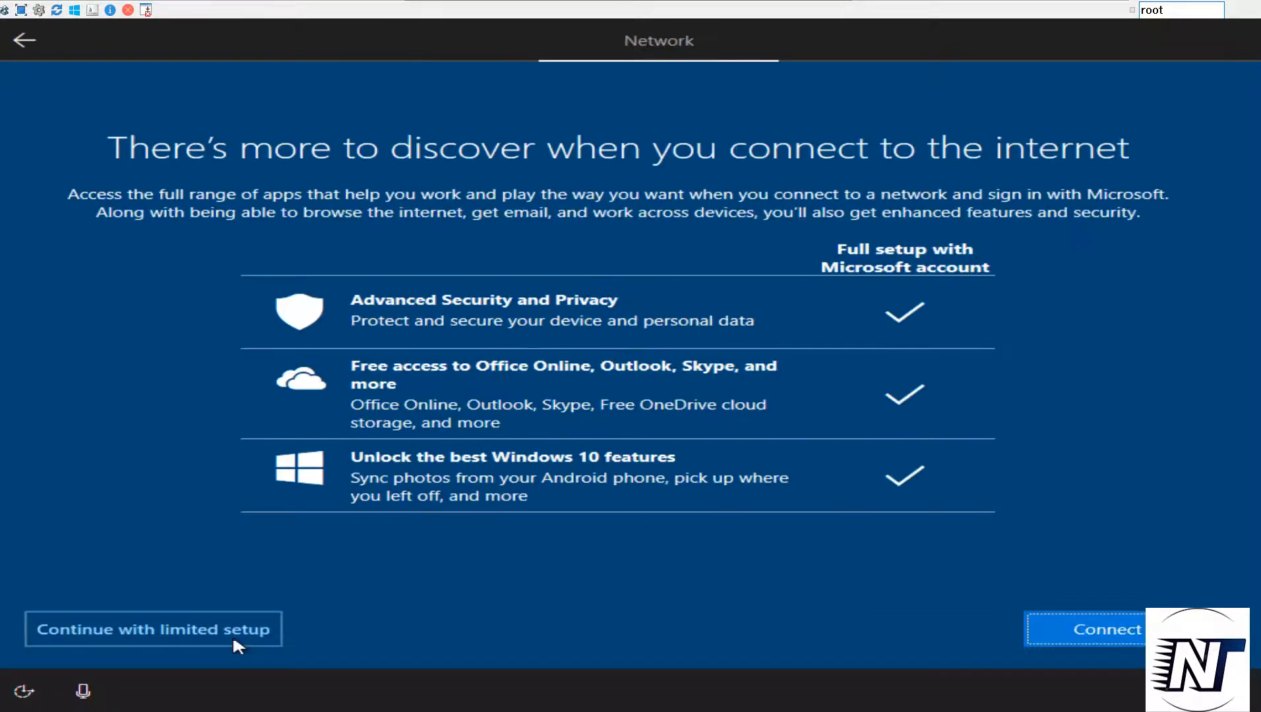
Continue with limited setup and create the local account ADMIN, entering and confirming the account password
{"action": "left_click", "coordinate": [233, 635]}
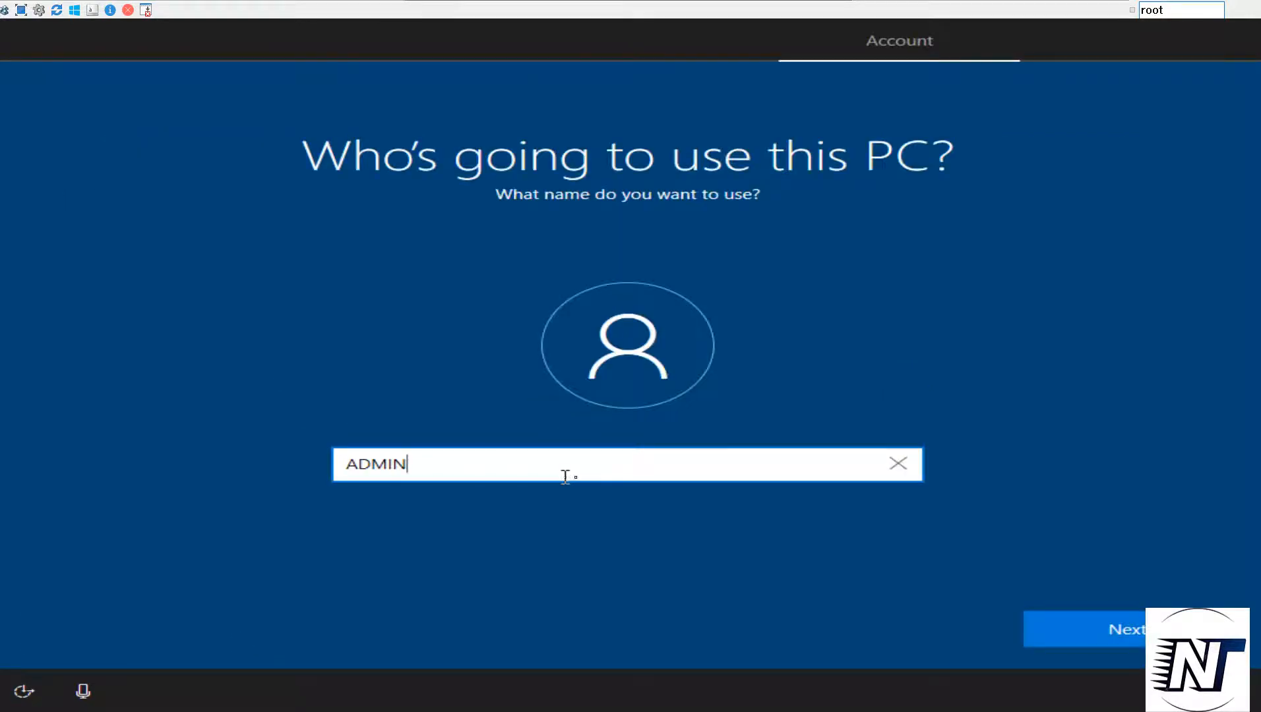
{"action": "left_click", "coordinate": [1114, 632]}
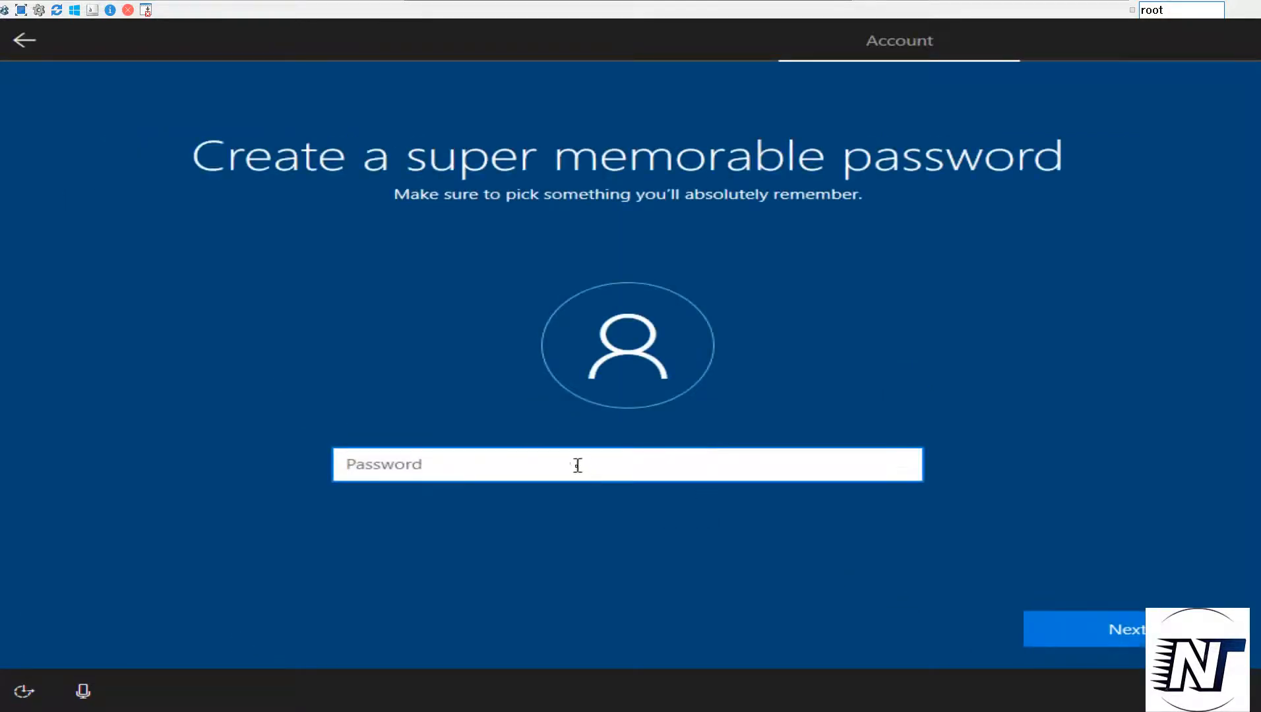
{"action": "type", "text": "•••••"}
{"action": "left_click", "coordinate": [1125, 646]}
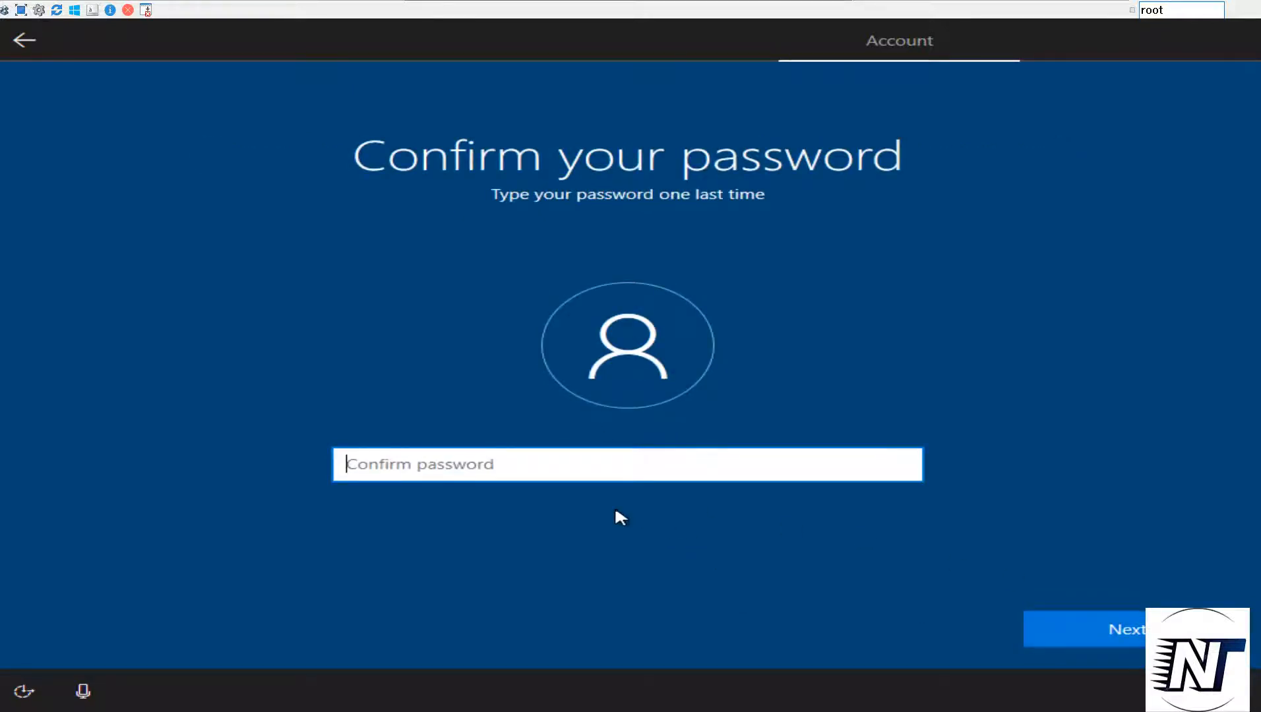
{"action": "type", "text": "•••••"}
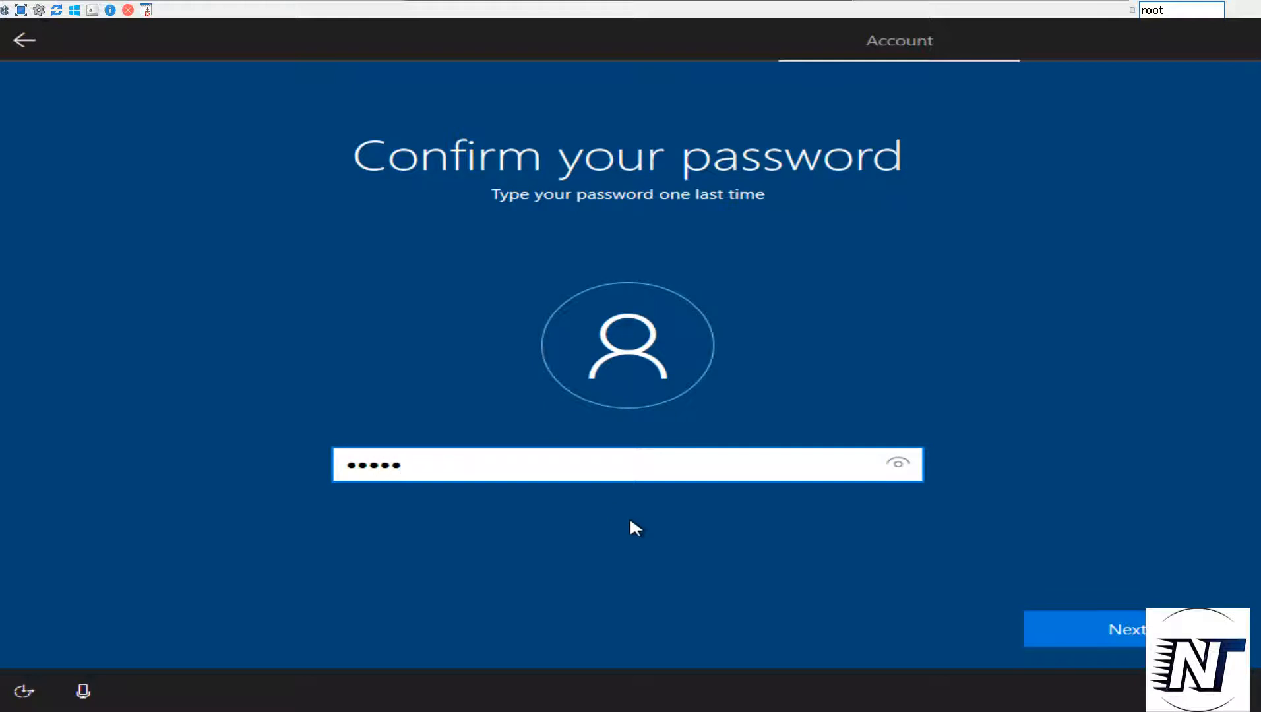
{"action": "left_click", "coordinate": [1095, 625]}
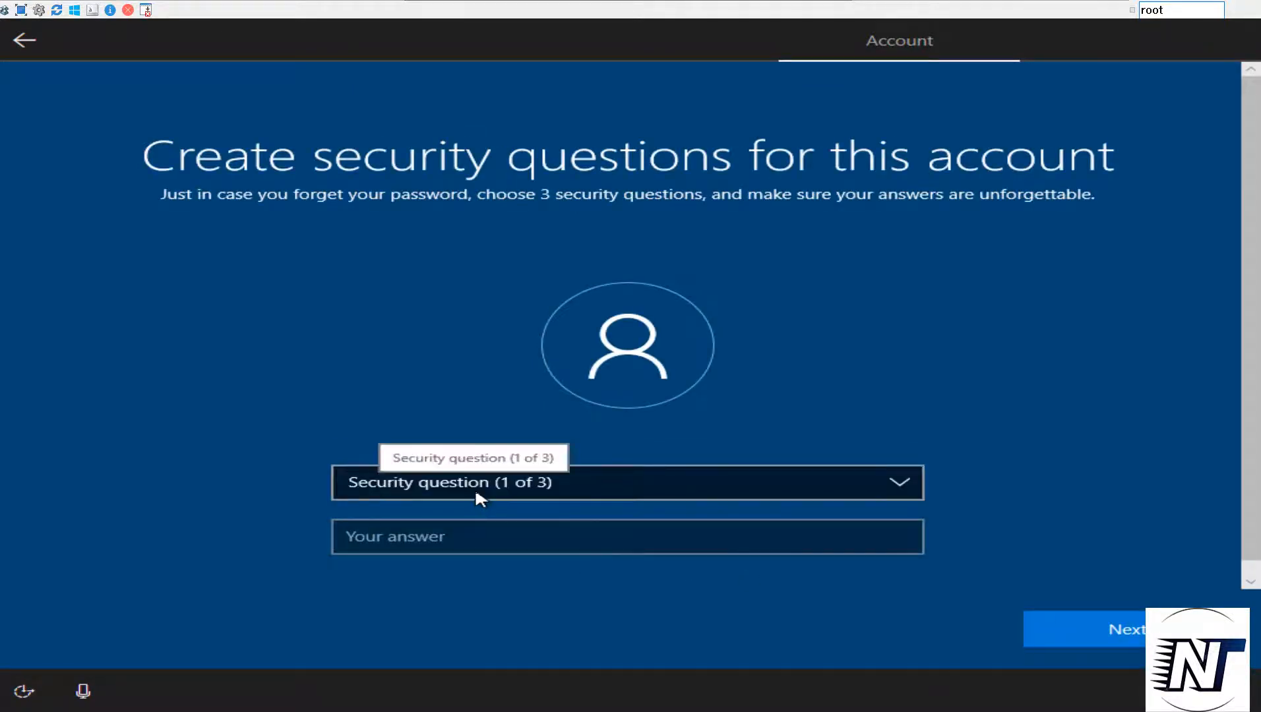
Set up the three security questions for the new account
{"action": "left_click", "coordinate": [792, 491]}
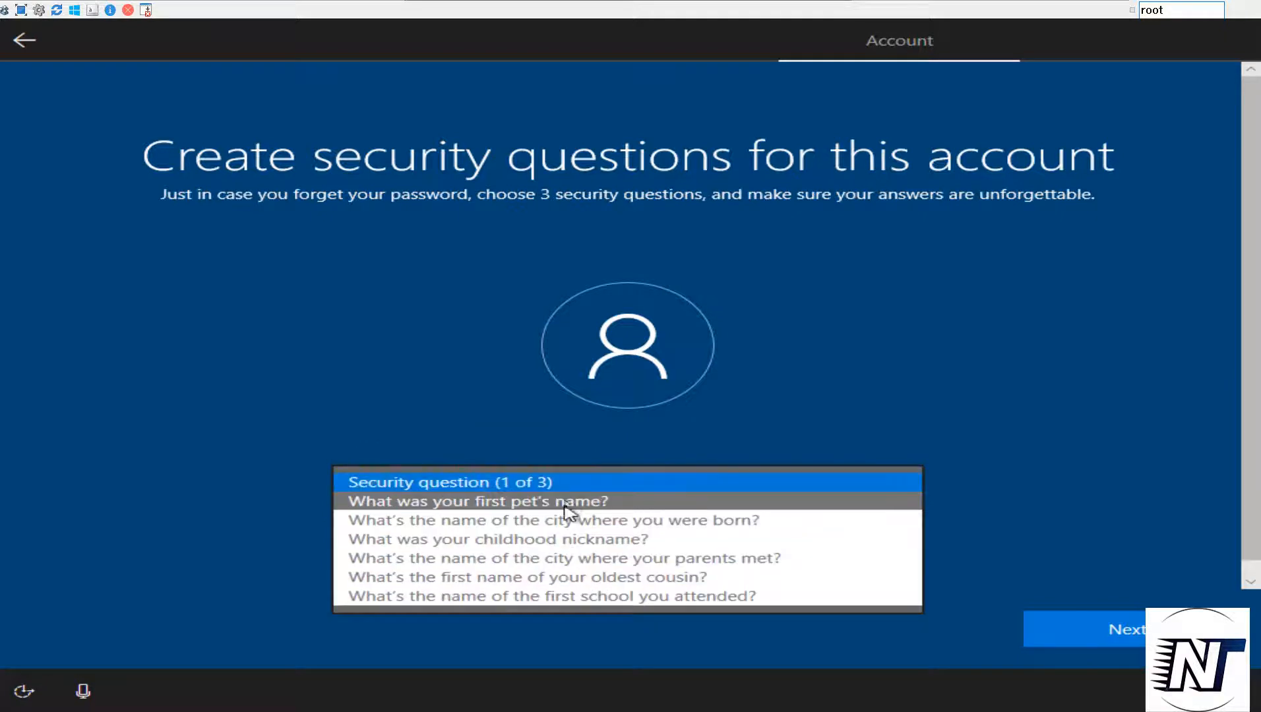
{"action": "left_click", "coordinate": [677, 490]}
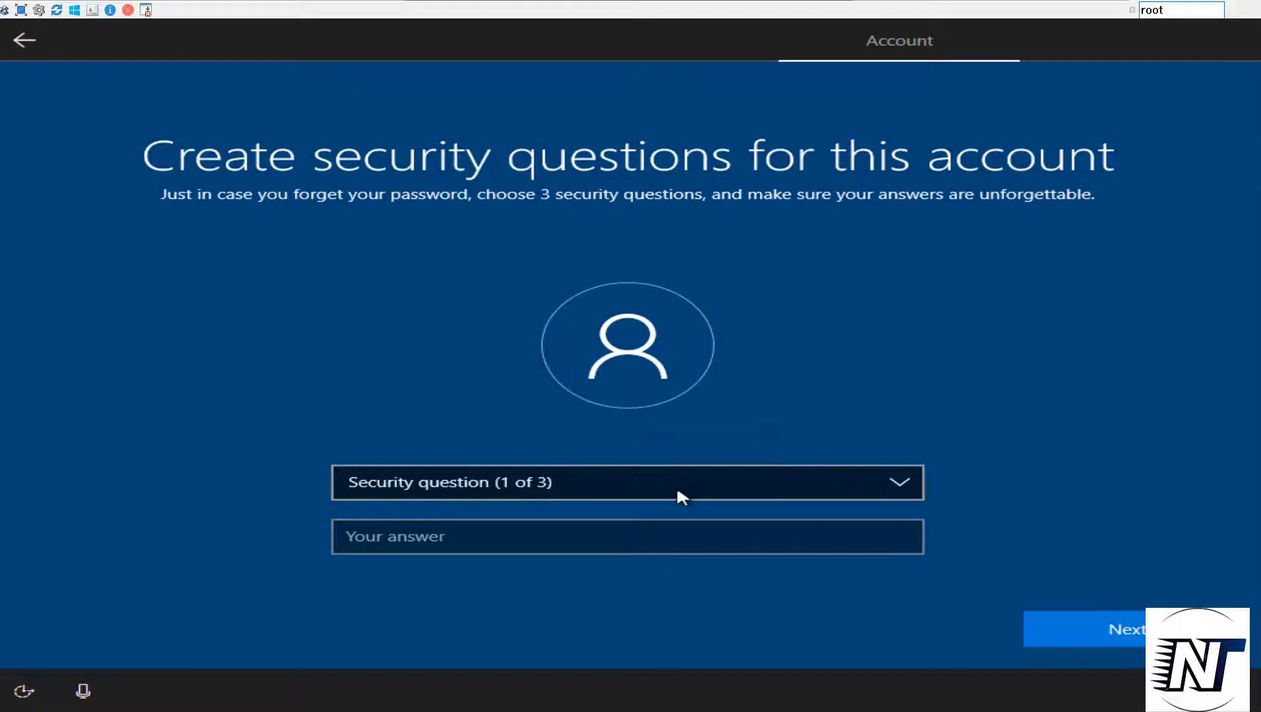
{"action": "left_click", "coordinate": [676, 485]}
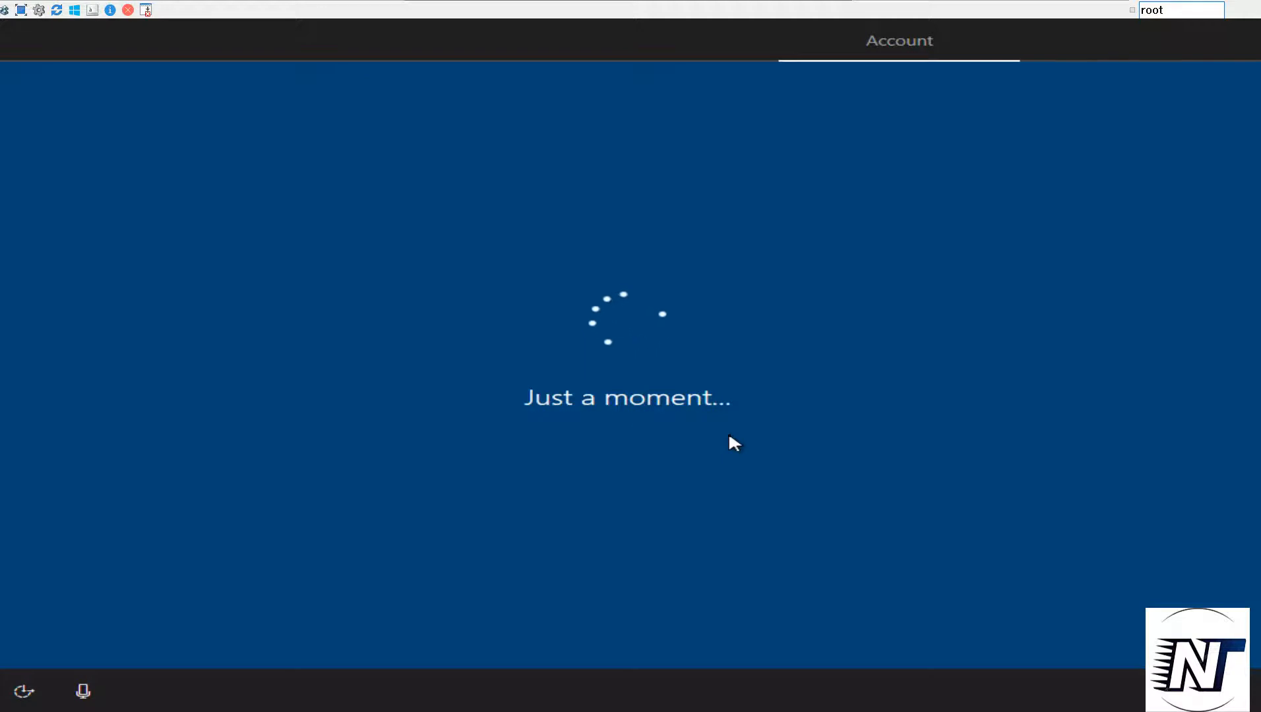
Answer the activity history prompt and the remaining services prompts to finish Windows setup
{"action": "left_click", "coordinate": [1139, 637]}
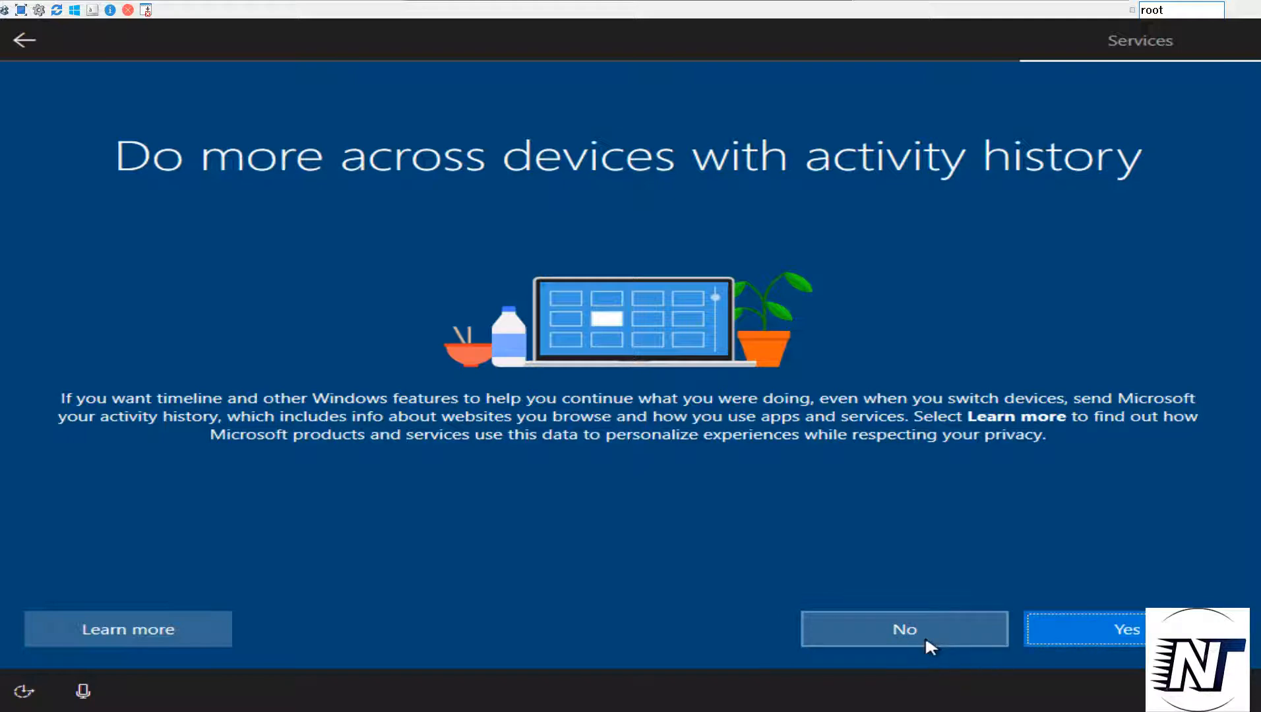
{"action": "left_click", "coordinate": [1058, 634]}
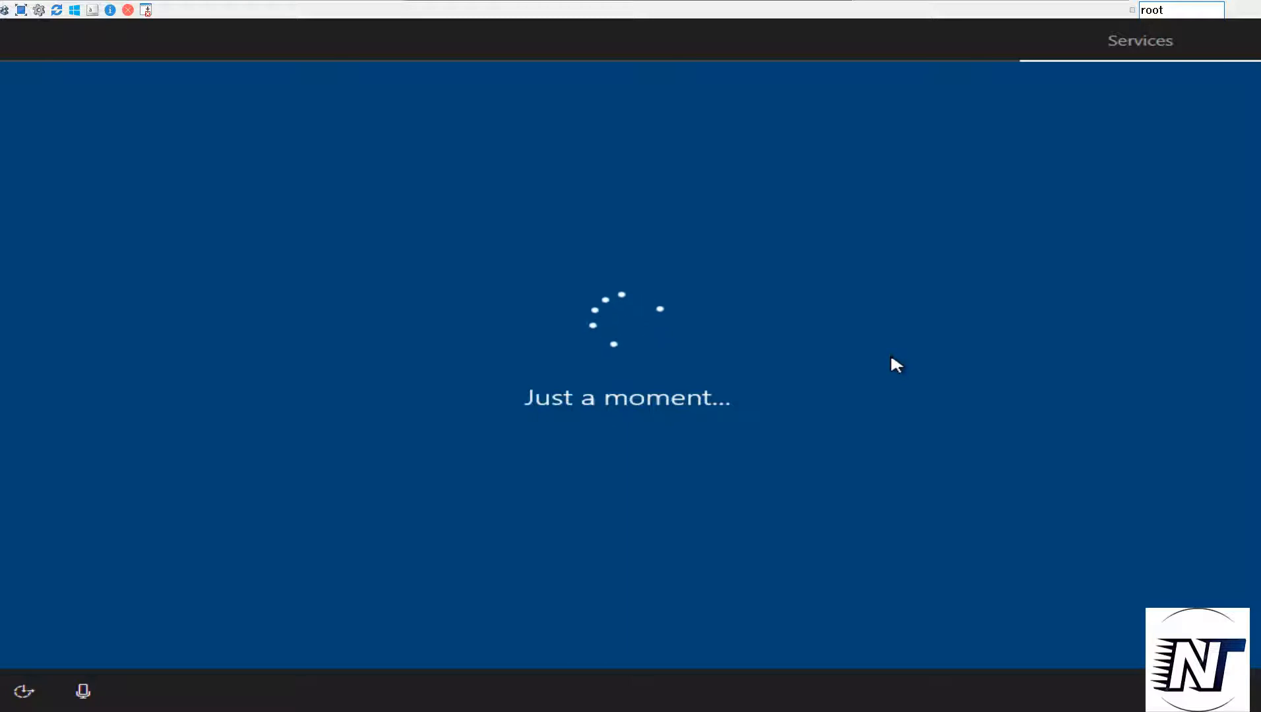
{"action": "left_click", "coordinate": [908, 634]}
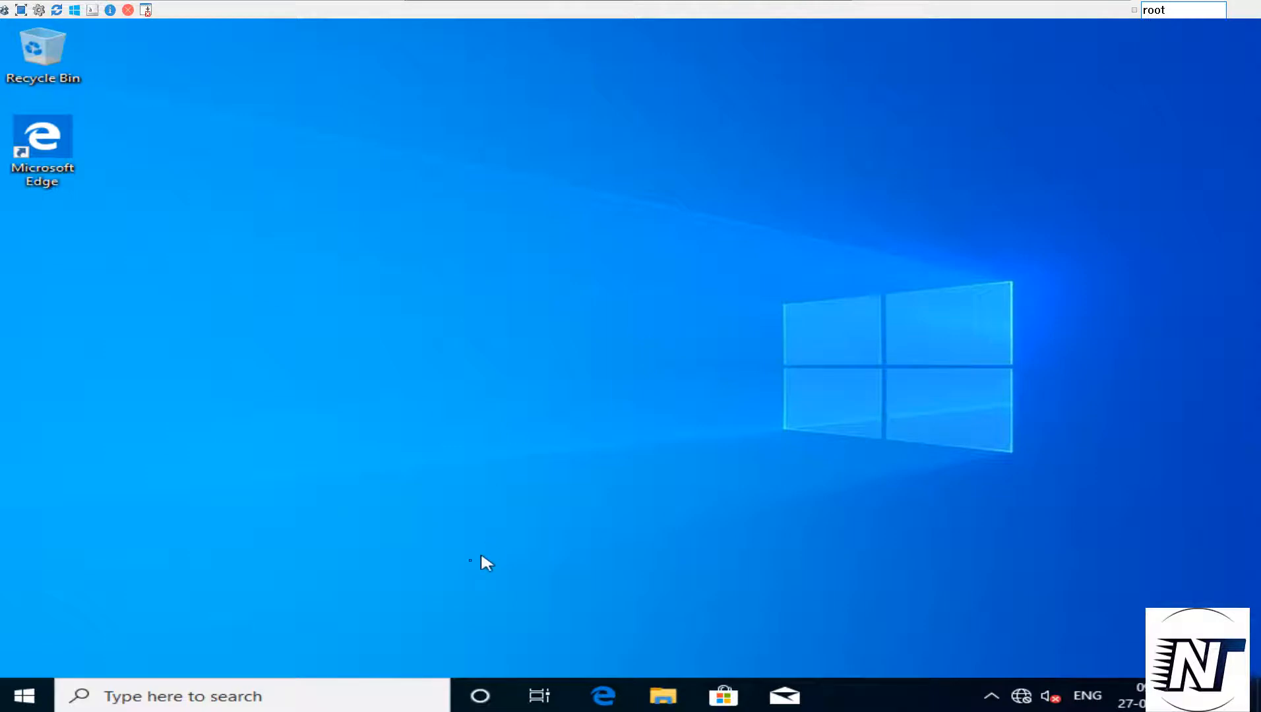
Shut down the Windows VM properly from inside its operating system
{"action": "left_click", "coordinate": [26, 700]}
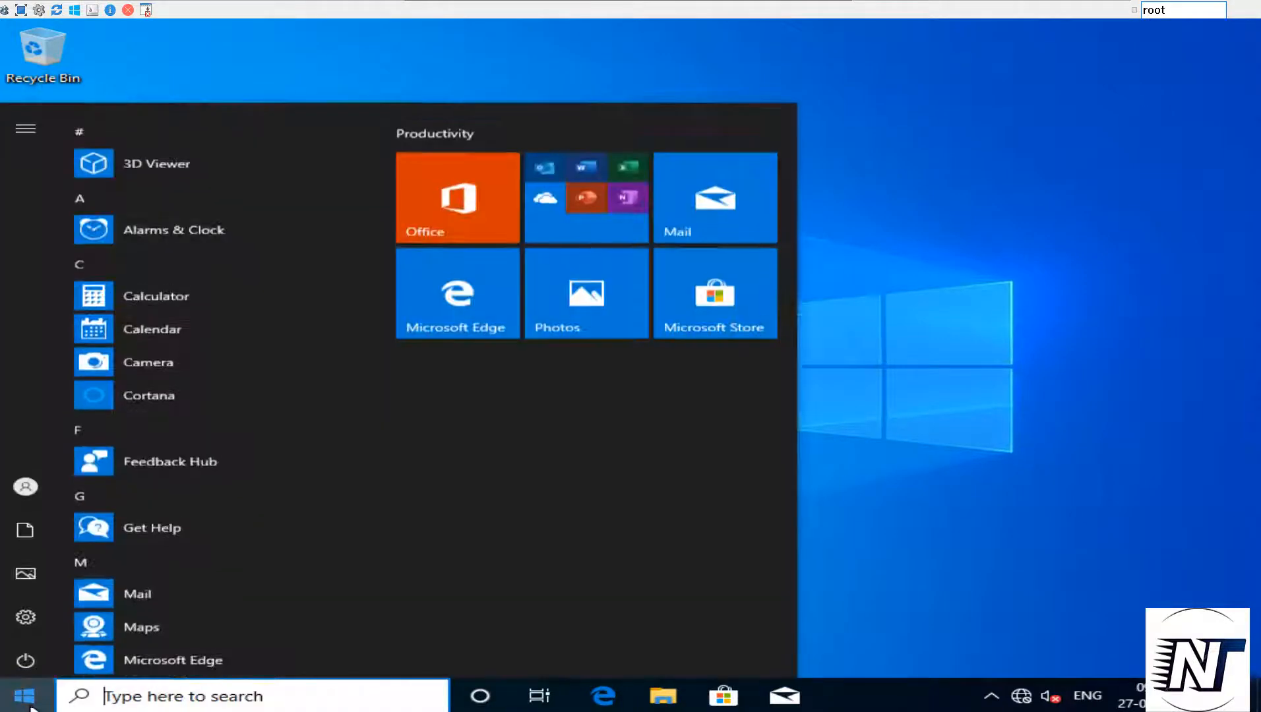
{"action": "mouse_move", "coordinate": [21, 653]}
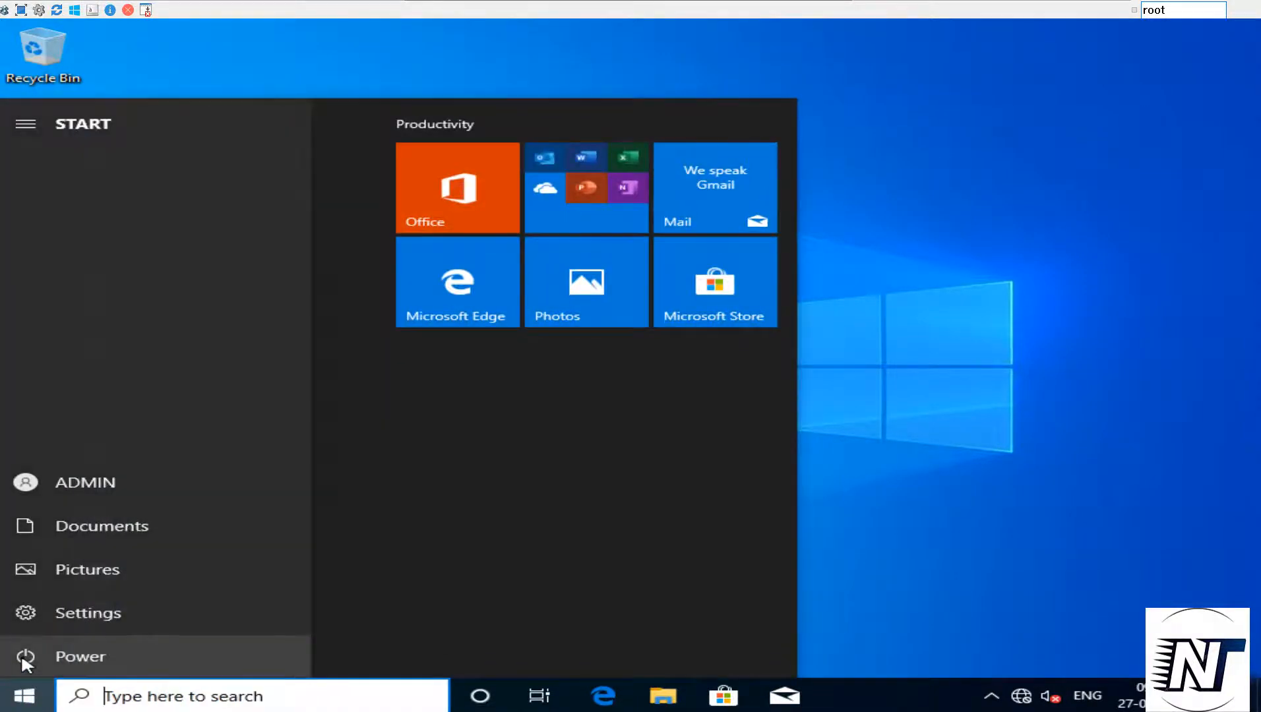
{"action": "left_click", "coordinate": [74, 659]}
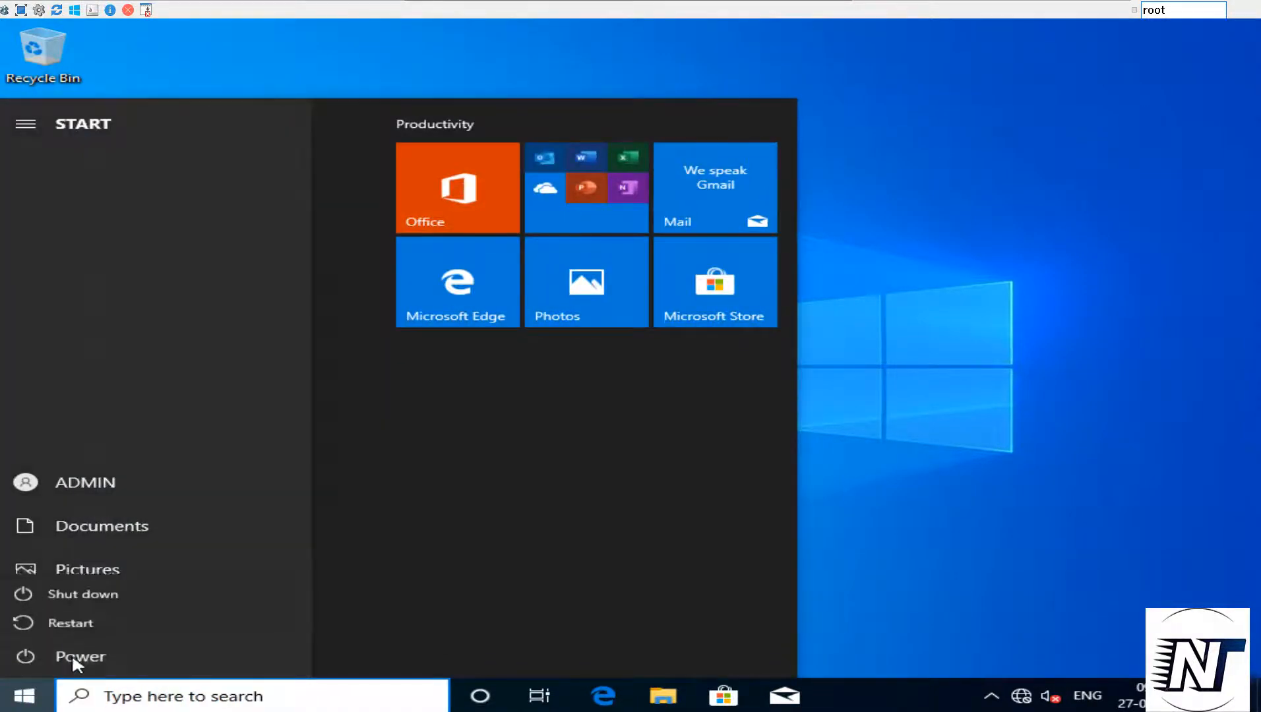
{"action": "left_click", "coordinate": [83, 587]}
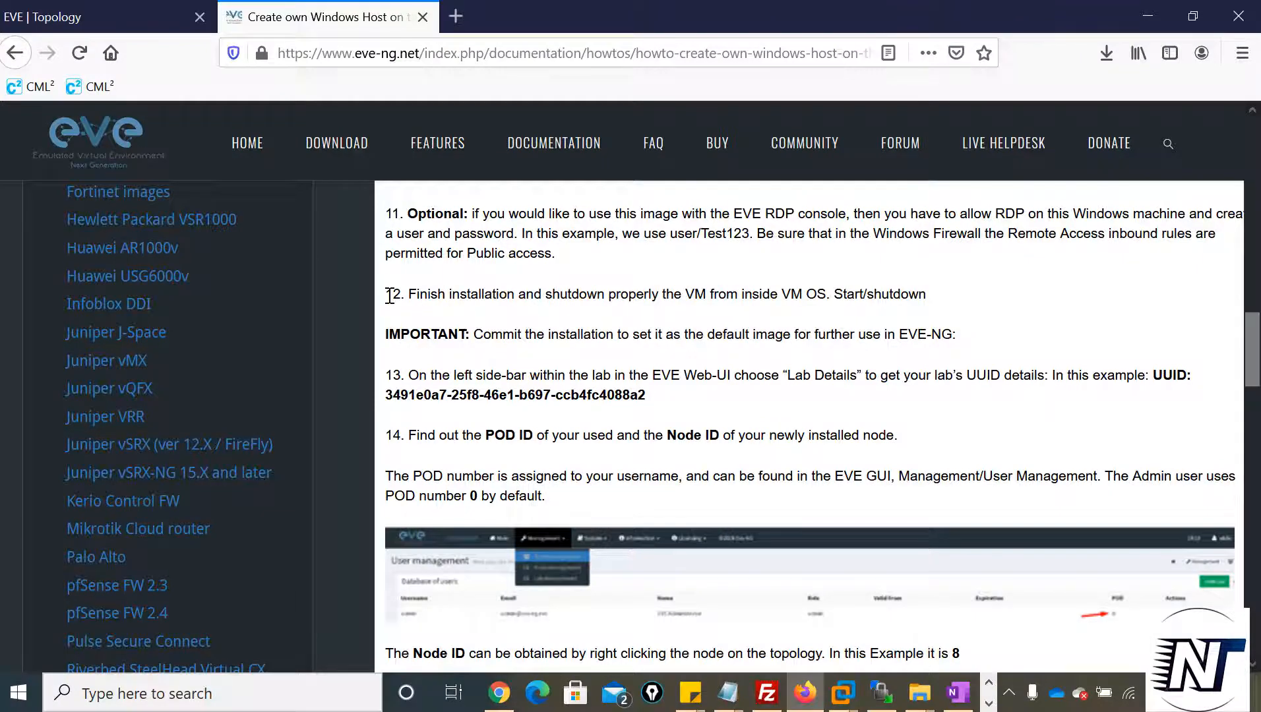
Review step 12 and the IMPORTANT note about committing the installation in the EVE-NG guide in Firefox
{"action": "left_click_drag", "start_coordinate": [386, 294], "coordinate": [966, 298]}
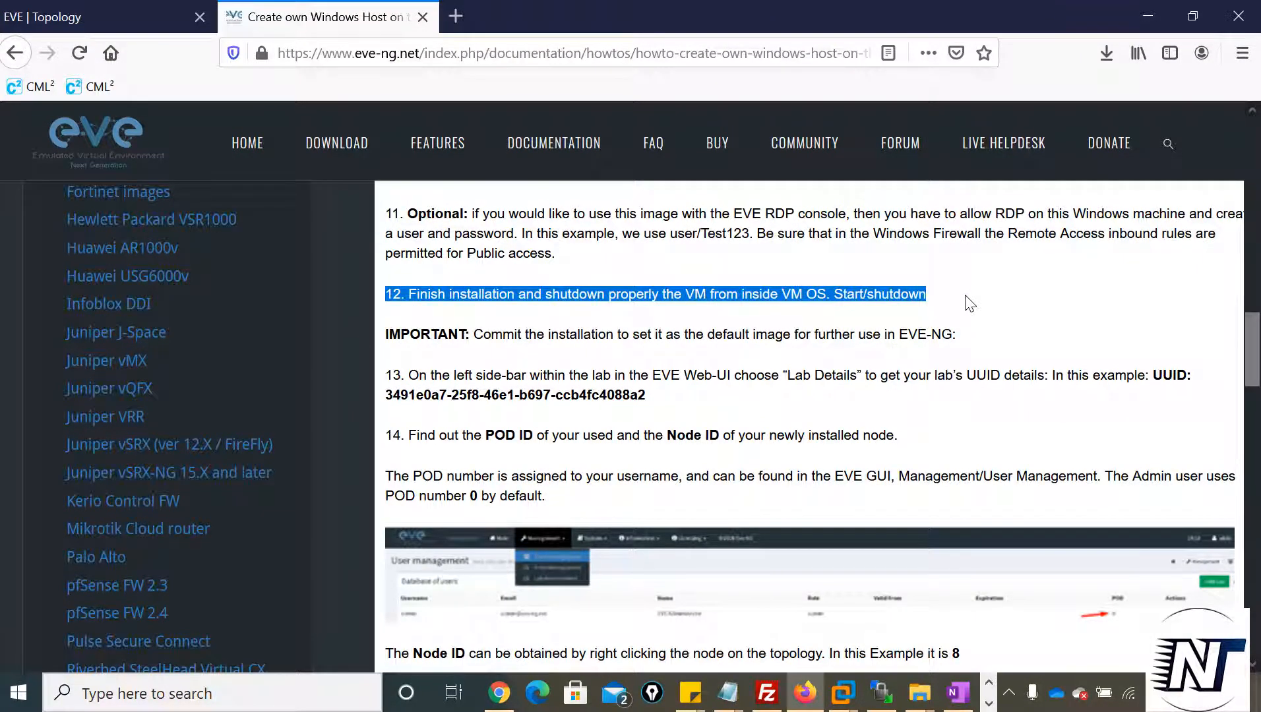
{"action": "left_click", "coordinate": [950, 294]}
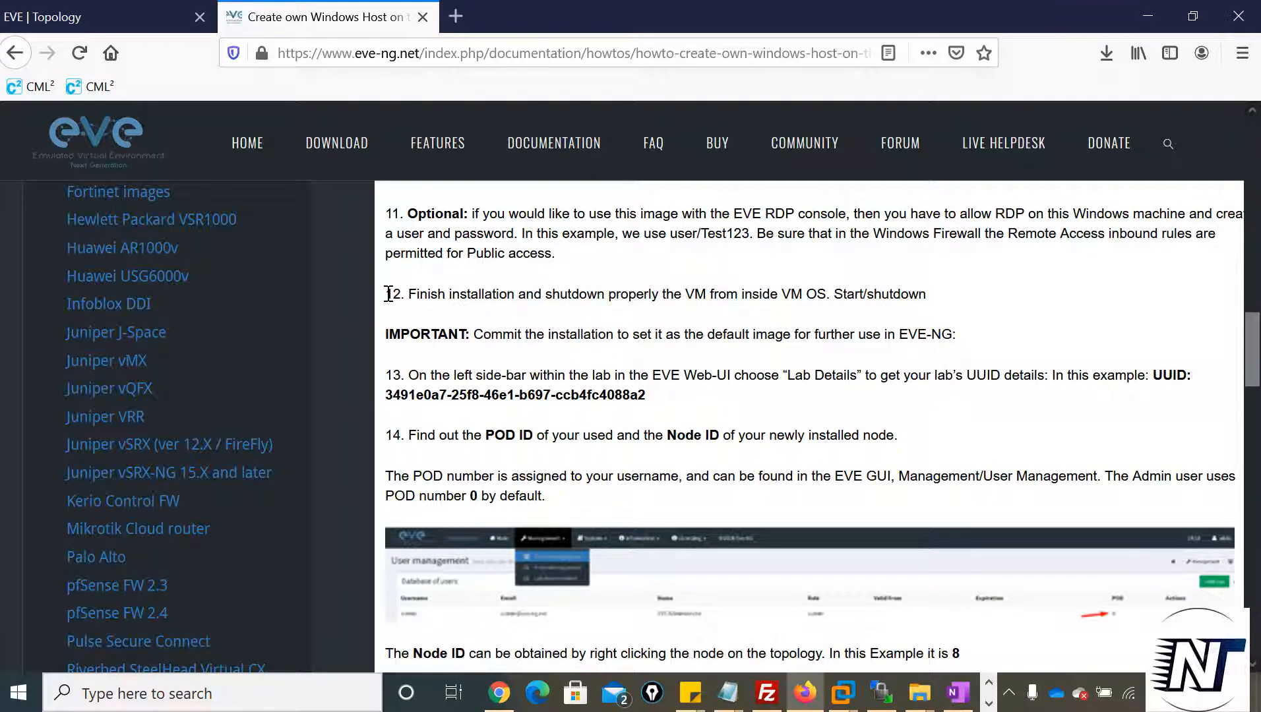
{"action": "left_click_drag", "start_coordinate": [388, 293], "coordinate": [924, 302]}
{"action": "left_click", "coordinate": [479, 361]}
{"action": "left_click_drag", "start_coordinate": [386, 335], "coordinate": [996, 329]}
{"action": "left_click", "coordinate": [996, 329]}
Open the lab details of the ASA FIREWALL lab topology and select its full lab ID
{"action": "key", "text": "ctrl+Tab"}
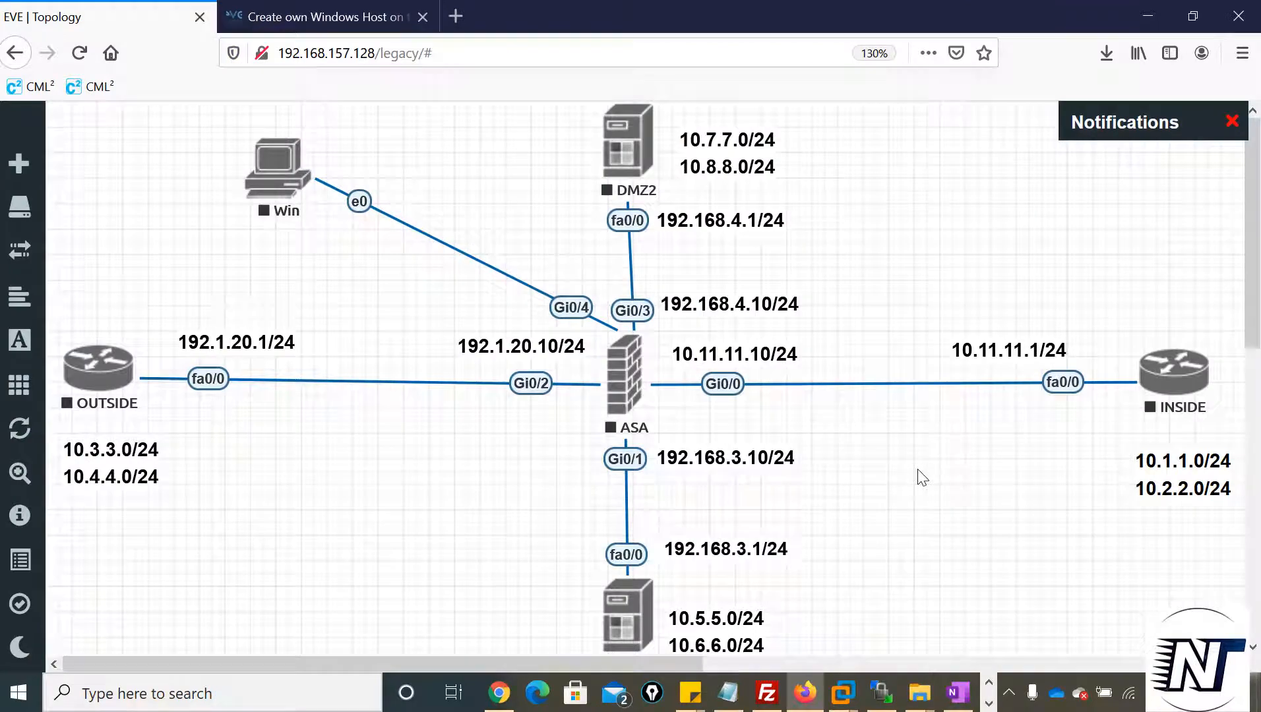
{"action": "mouse_move", "coordinate": [30, 372]}
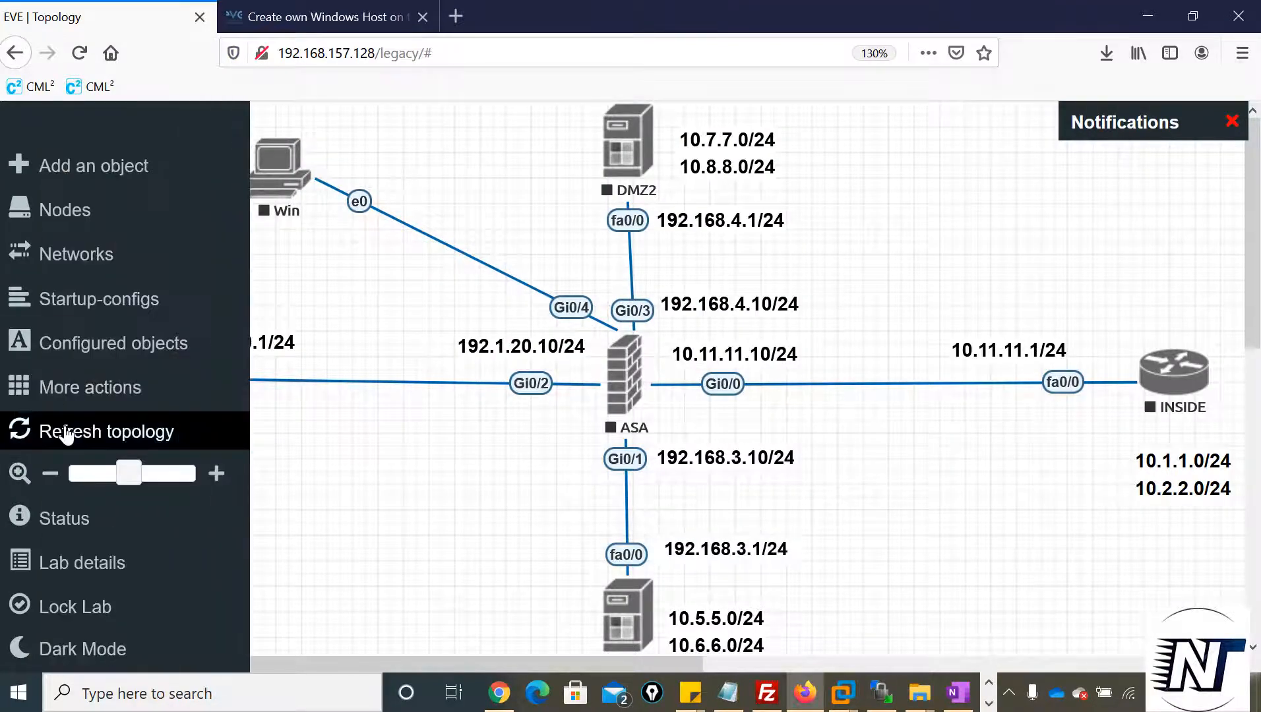
{"action": "left_click", "coordinate": [100, 563]}
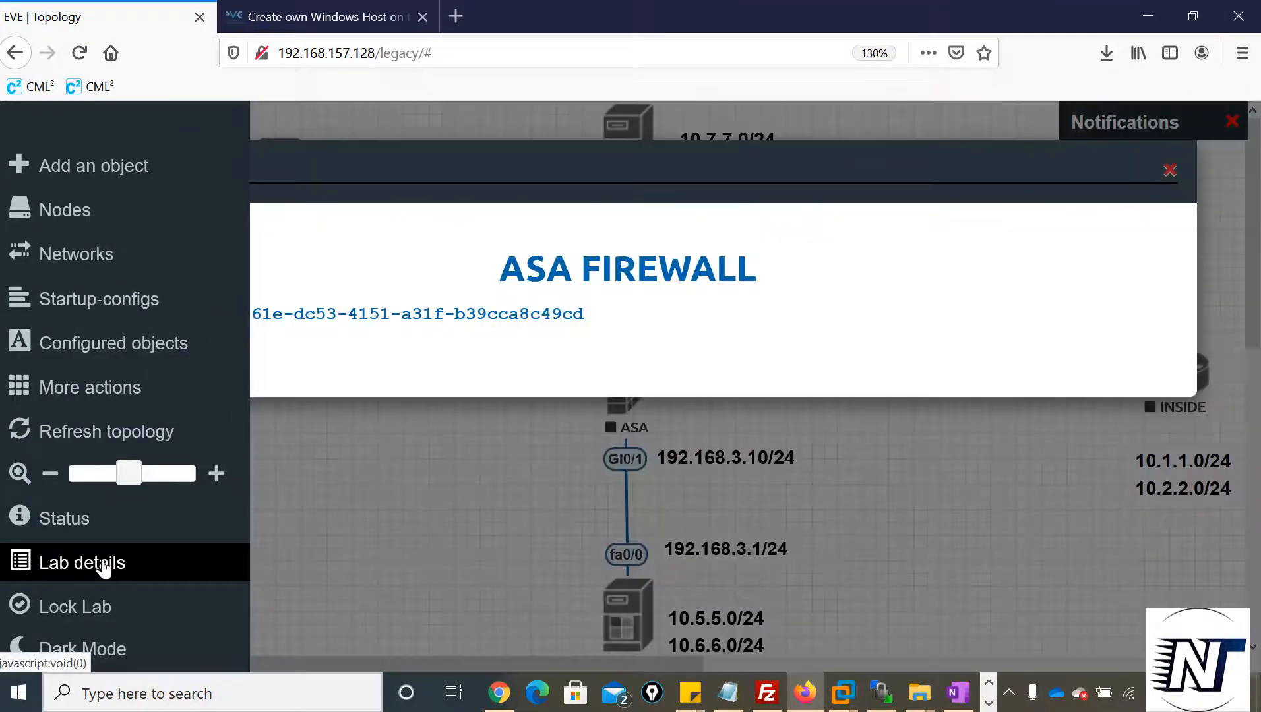
{"action": "left_click_drag", "start_coordinate": [199, 314], "coordinate": [585, 313]}
{"action": "key", "text": "ctrl+c"}
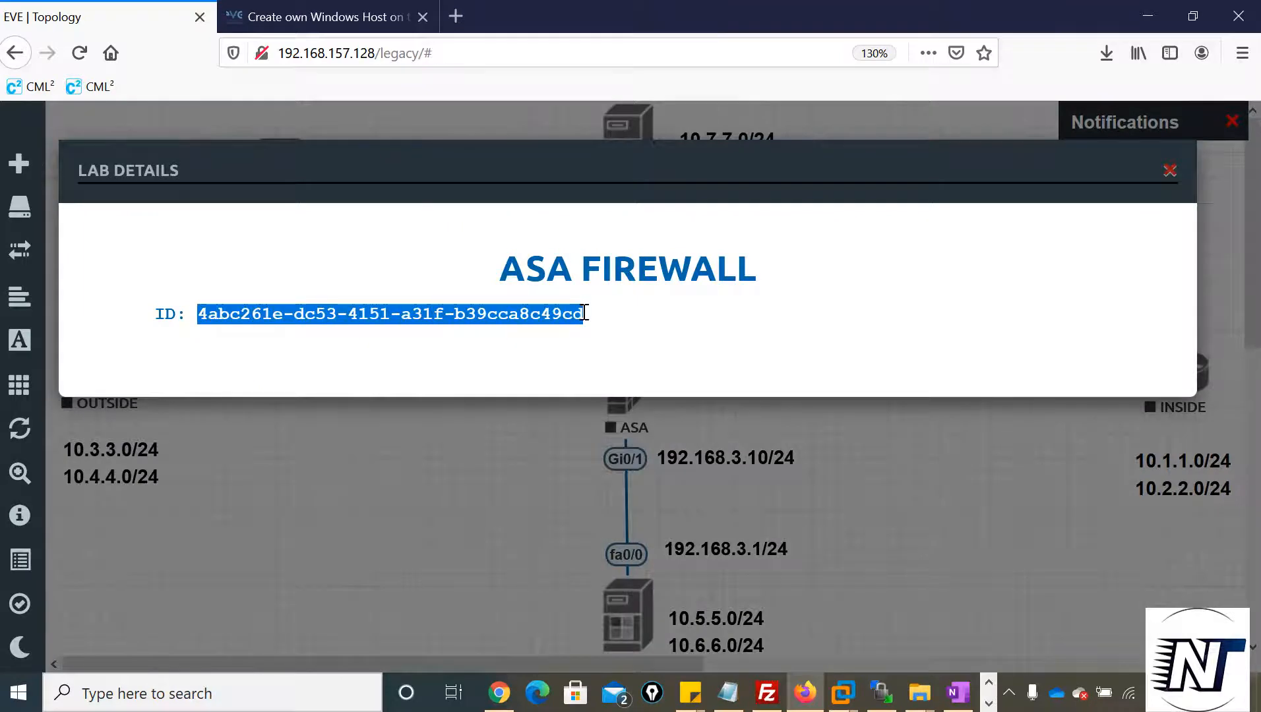
Open Notepad, paste the copied ASA FIREWALL lab ID into a blank document, and return to the lab topology in Firefox
{"action": "left_click", "coordinate": [174, 689]}
{"action": "type", "text": "notepad"}
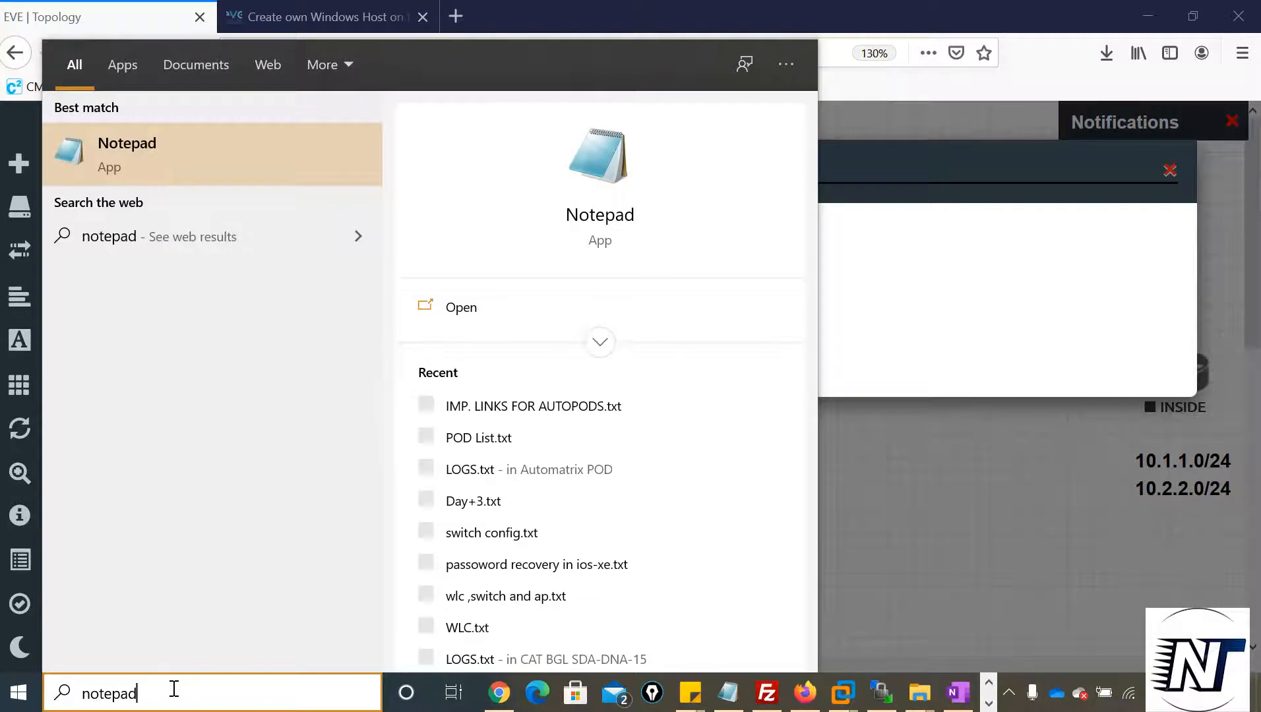
{"action": "key", "text": "Return"}
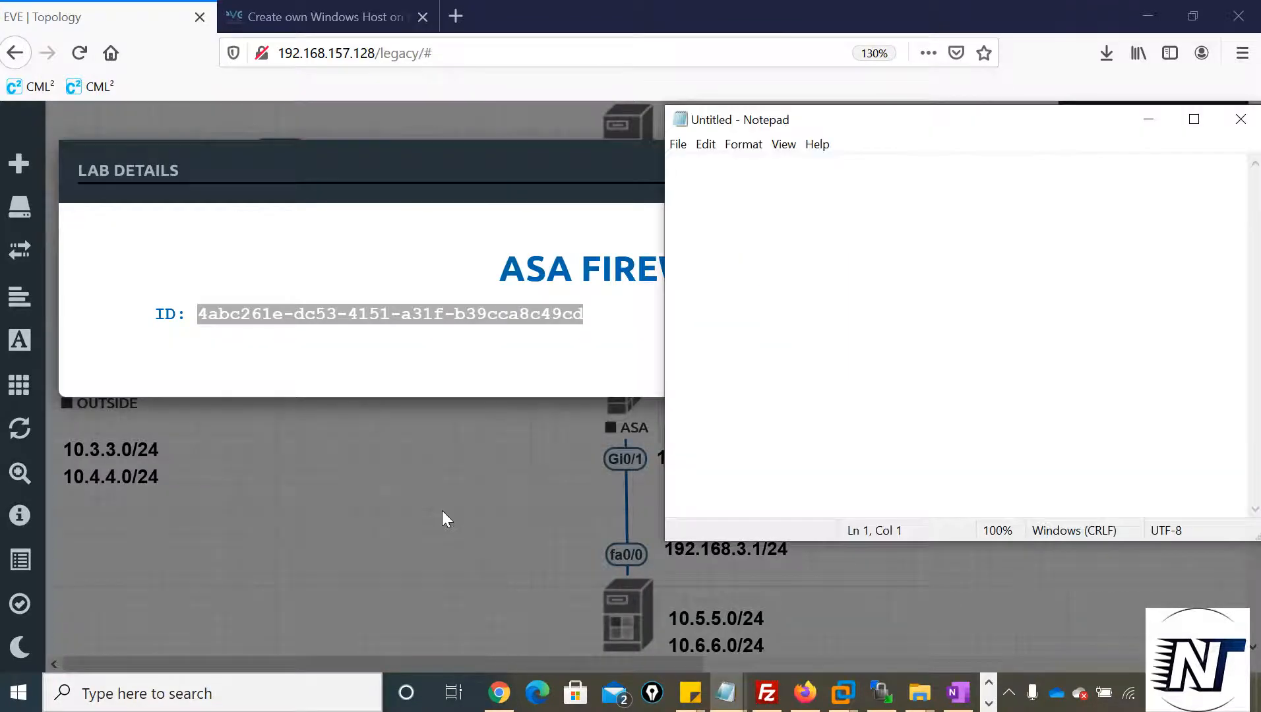
{"action": "key", "text": "ctrl+v"}
{"action": "left_click", "coordinate": [268, 482]}
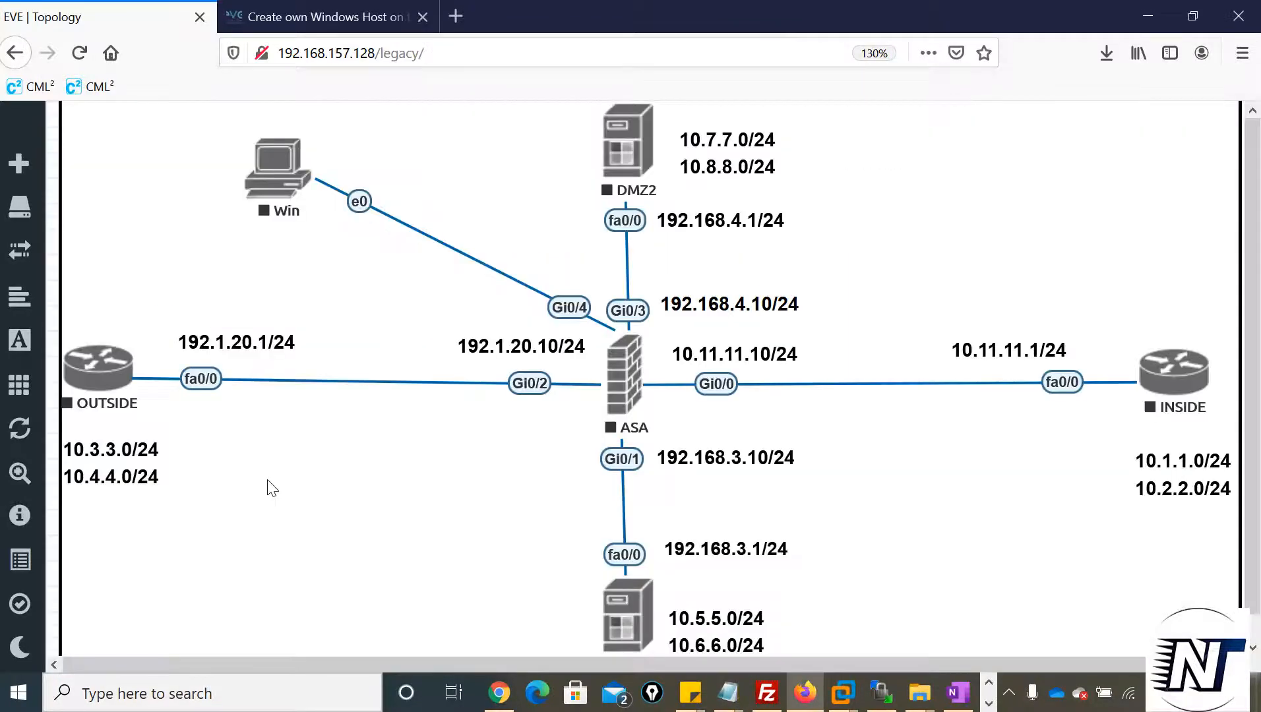
Look up the POD number in the EVE-NG status information and the node ID of the Win node
{"action": "mouse_move", "coordinate": [17, 521]}
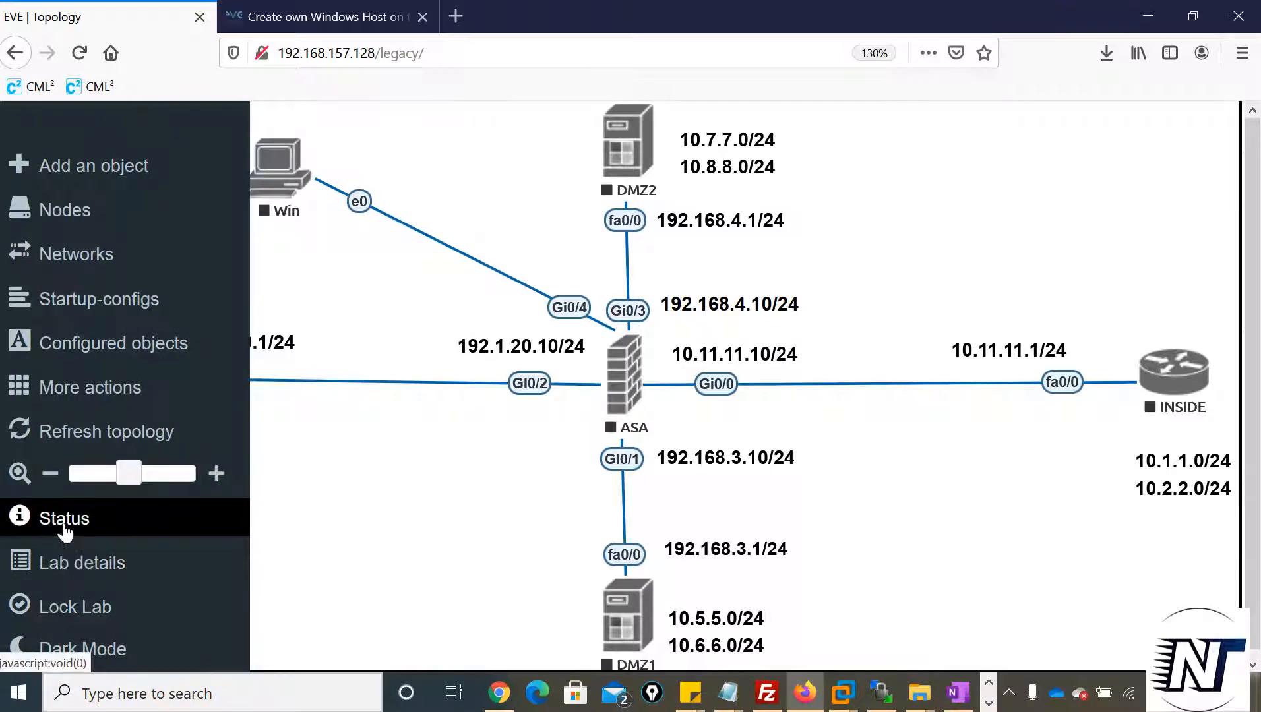
{"action": "left_click", "coordinate": [64, 524]}
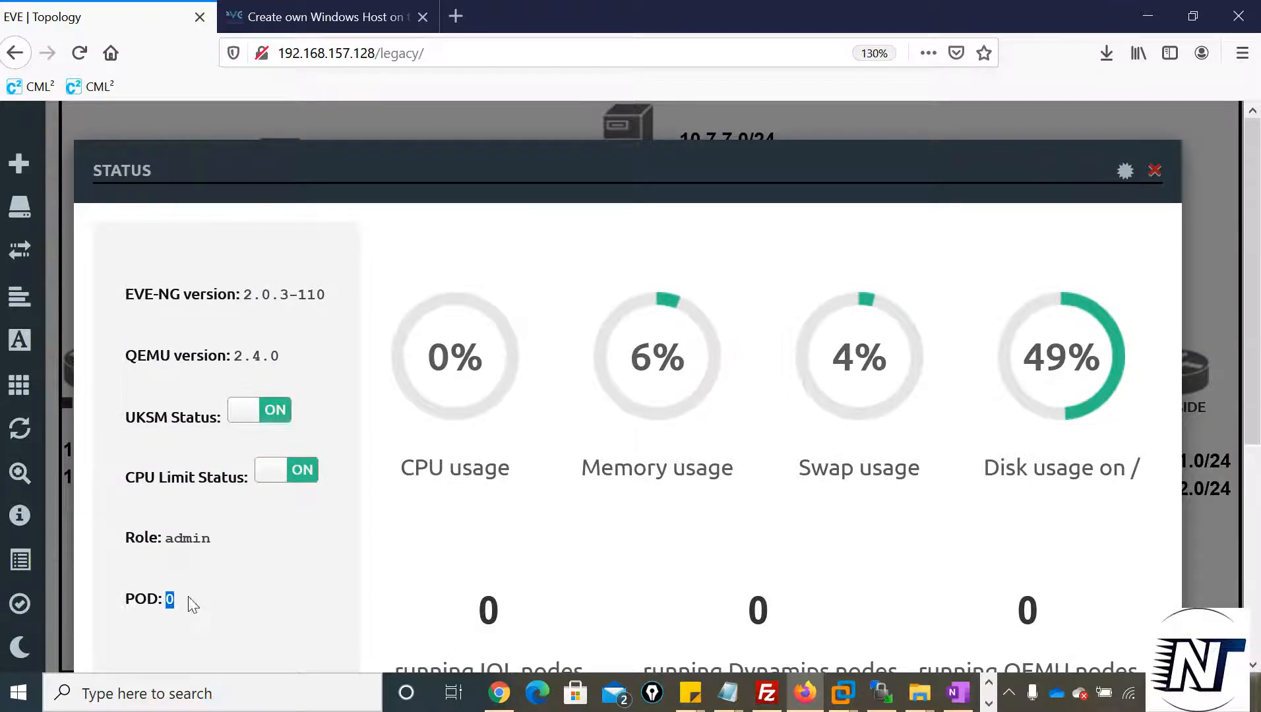
{"action": "left_click", "coordinate": [1155, 171]}
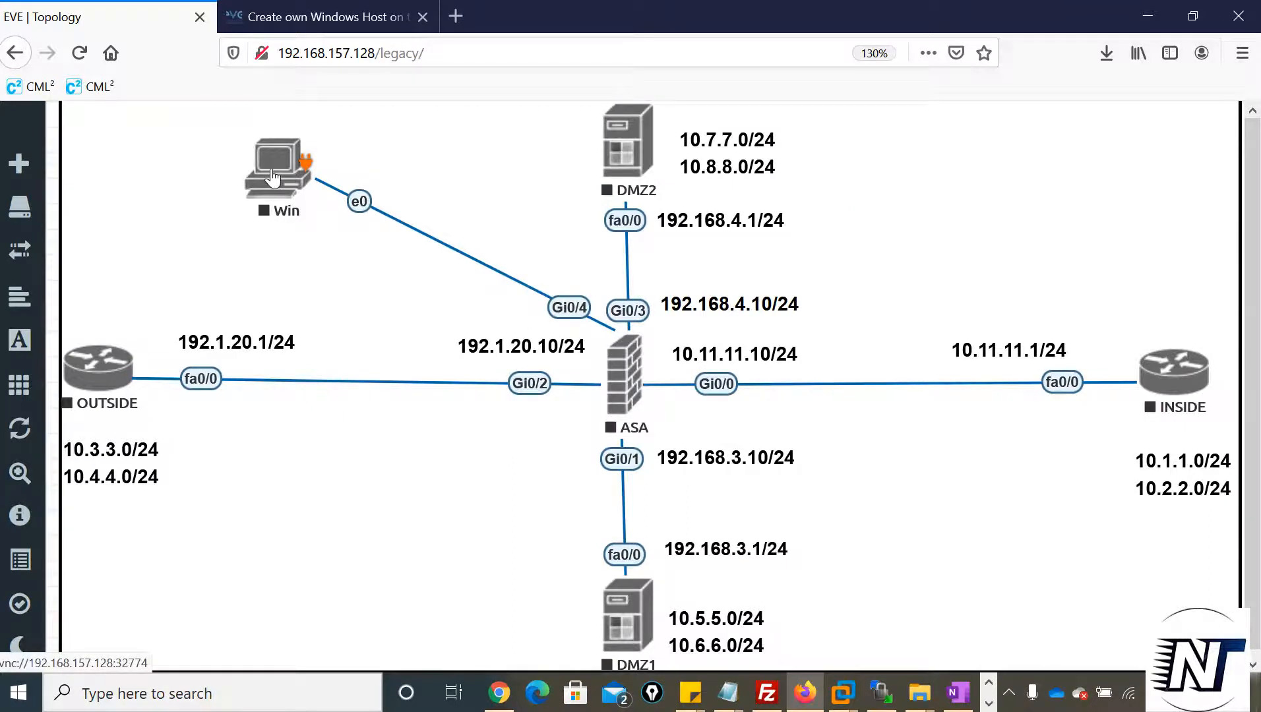
{"action": "right_click", "coordinate": [273, 178]}
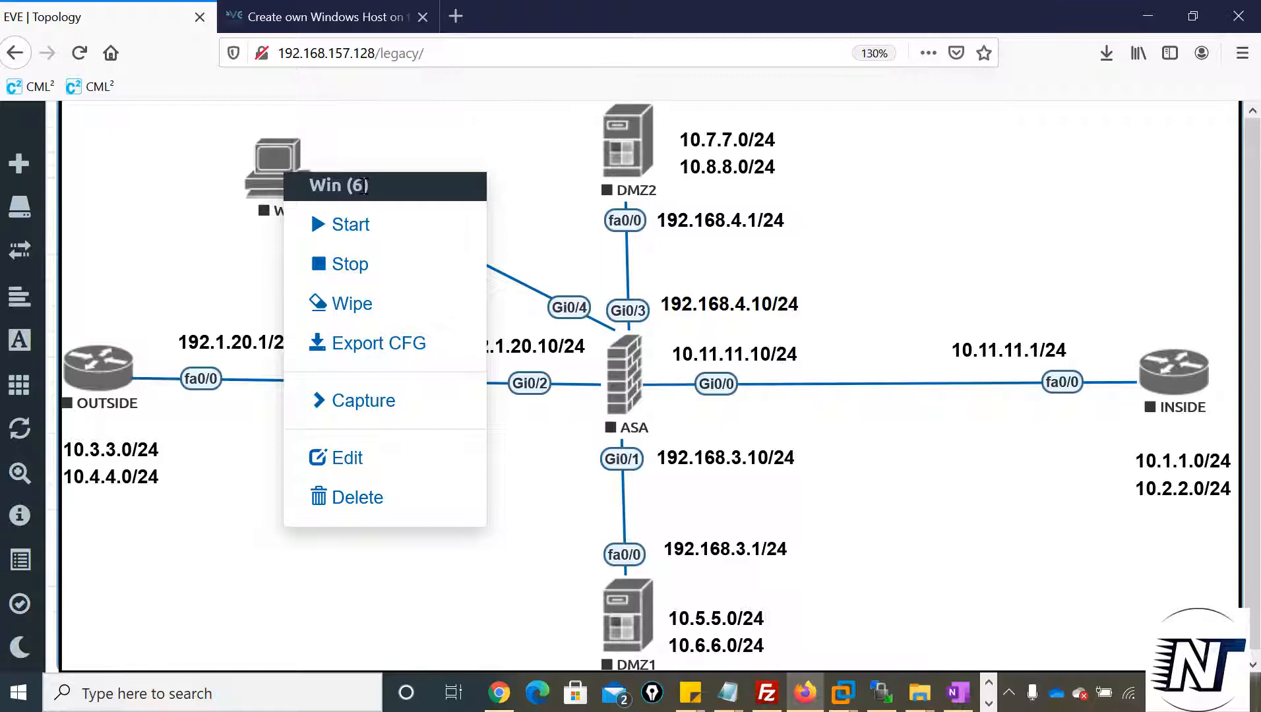
Copy the cd /opt/unetlab/tmp command from step 15 of the EVE-NG guide into Notepad below the lab ID
{"action": "left_click", "coordinate": [314, 23]}
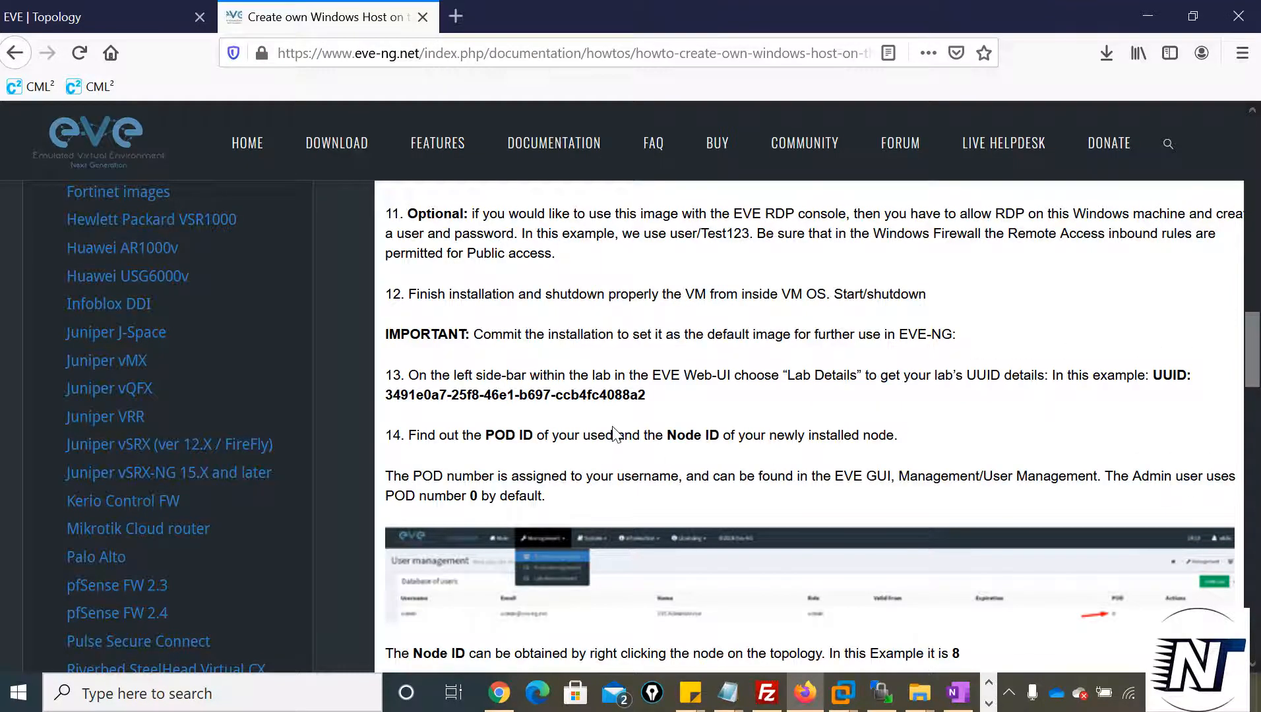
{"action": "scroll", "coordinate": [613, 432], "scroll_direction": "down", "scroll_amount": 6}
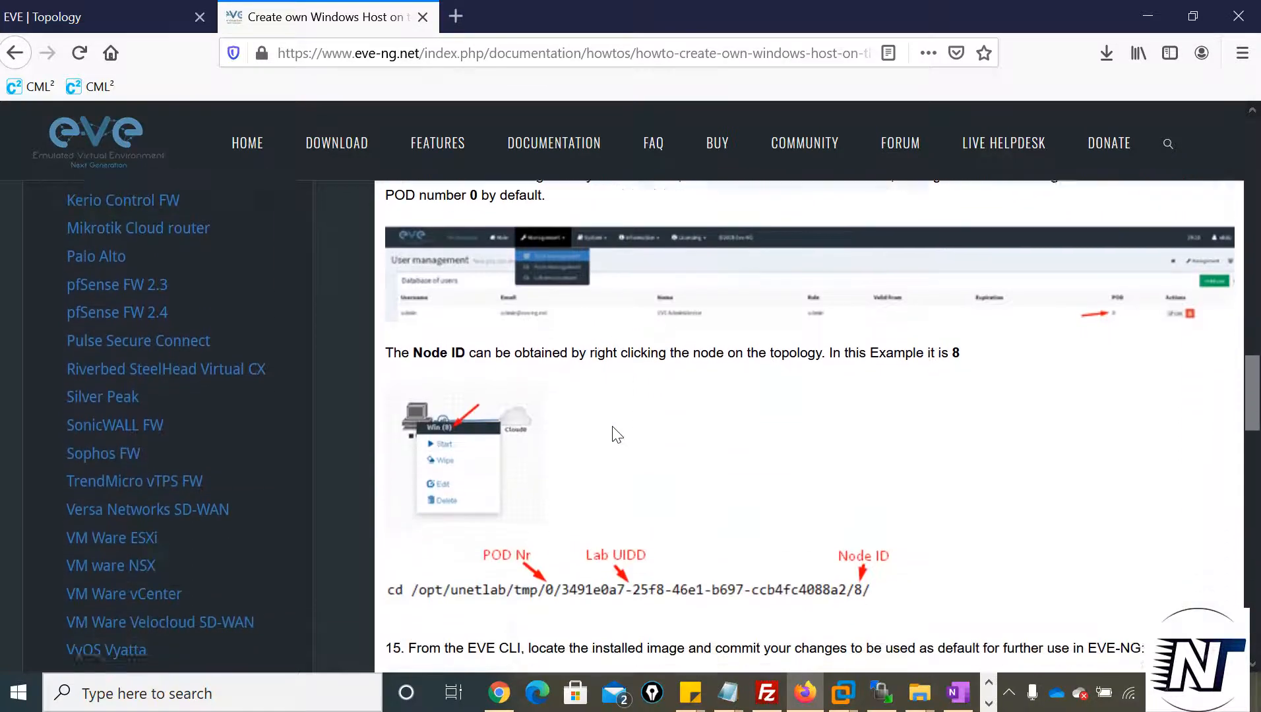
{"action": "scroll", "coordinate": [612, 432], "scroll_direction": "down", "scroll_amount": 2}
{"action": "left_click_drag", "start_coordinate": [826, 381], "coordinate": [389, 386]}
{"action": "key", "text": "ctrl+c"}
{"action": "key", "text": "alt+Tab"}
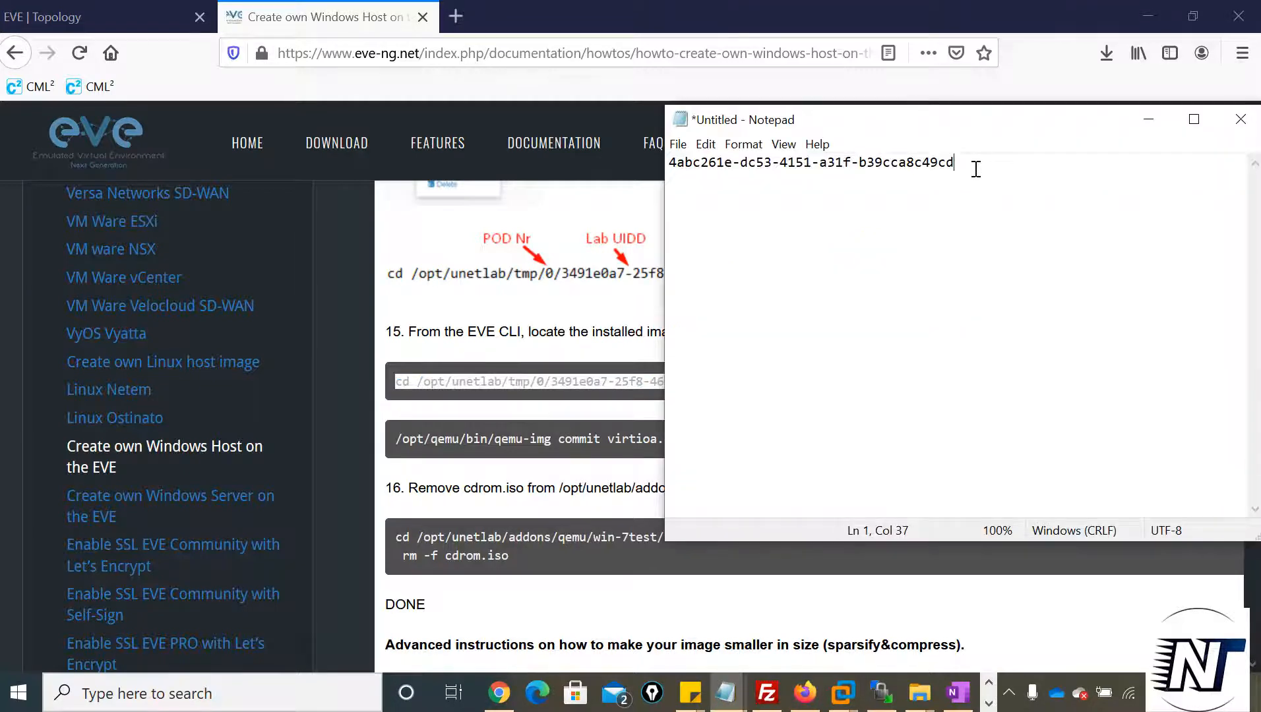
{"action": "key", "text": "ctrl+v"}
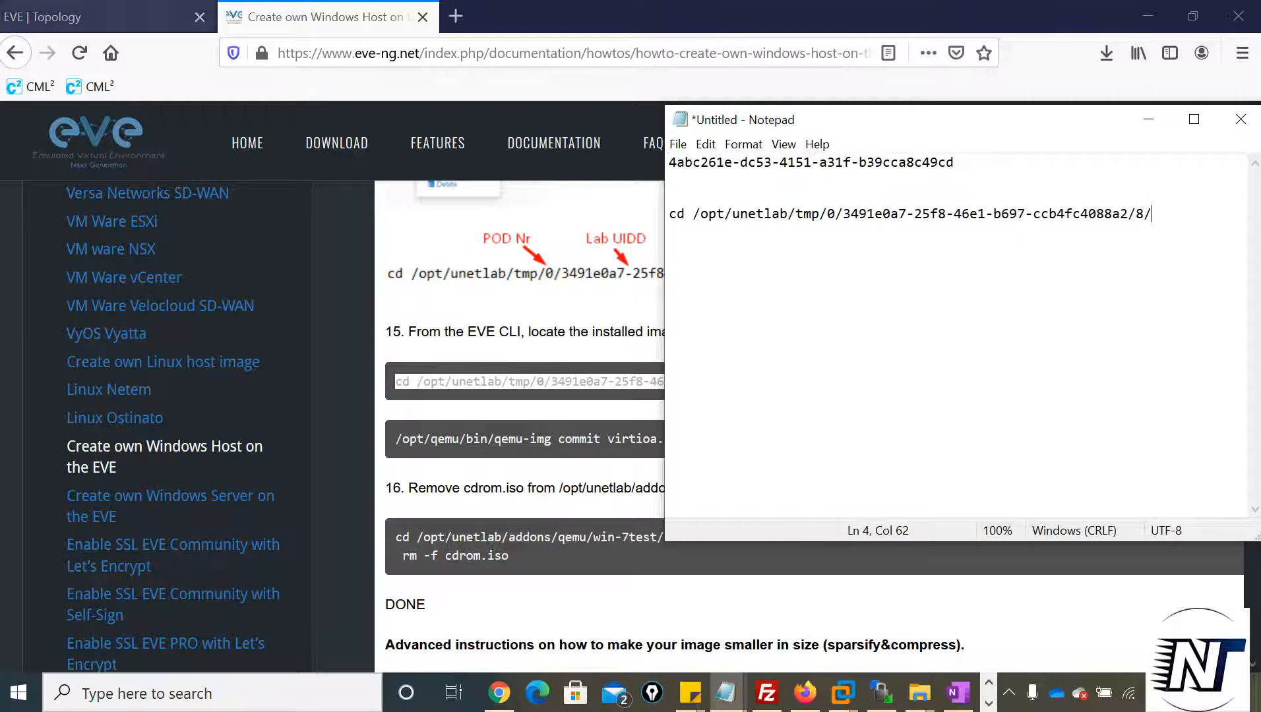
Replace the example lab UUID in the Notepad cd command with the saved lab ID 4abc261e-dc53-4151-a31f-b39cca8c49cd
{"action": "left_click_drag", "start_coordinate": [959, 163], "coordinate": [667, 165]}
{"action": "key", "text": "ctrl+c"}
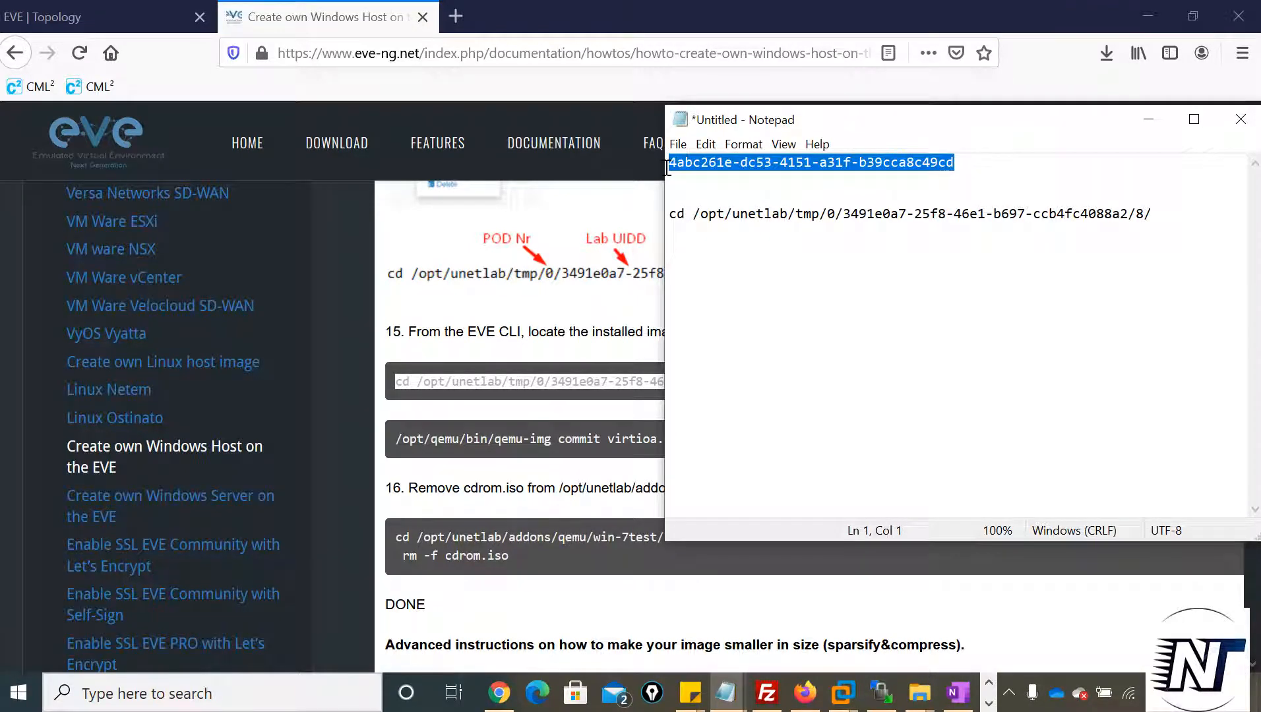
{"action": "left_click_drag", "start_coordinate": [1128, 213], "coordinate": [846, 218]}
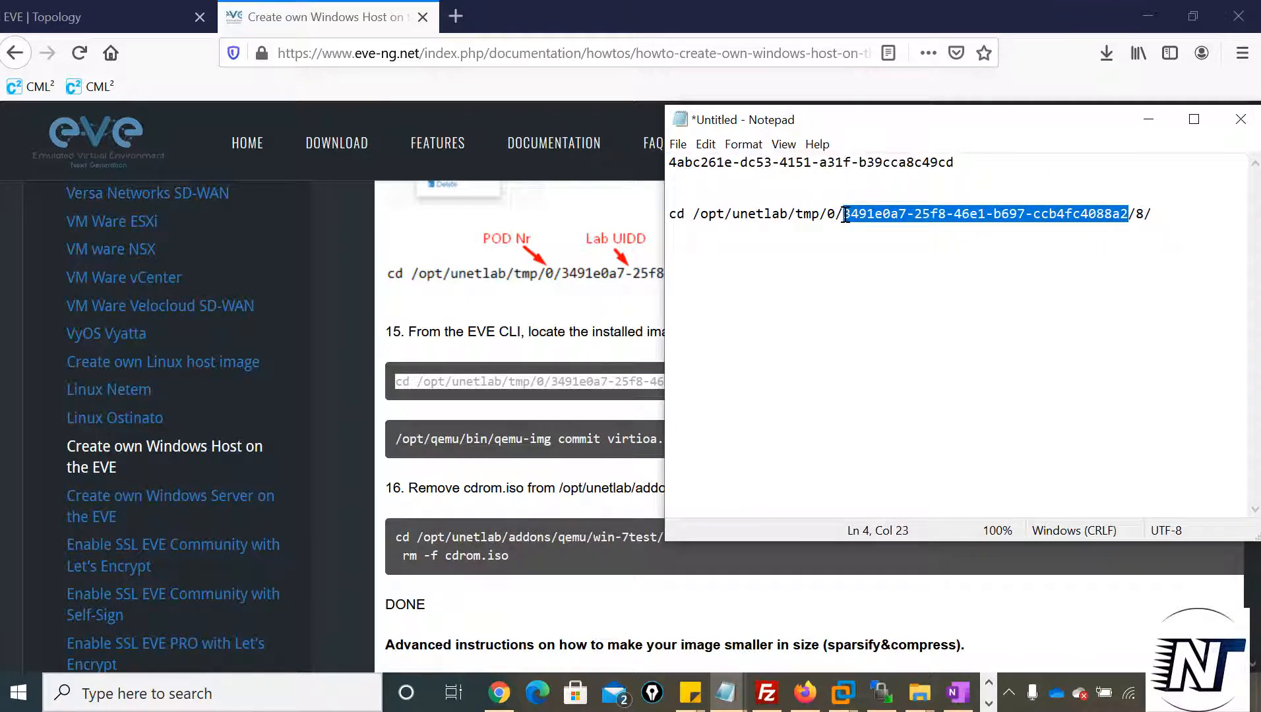
{"action": "key", "text": "ctrl+v"}
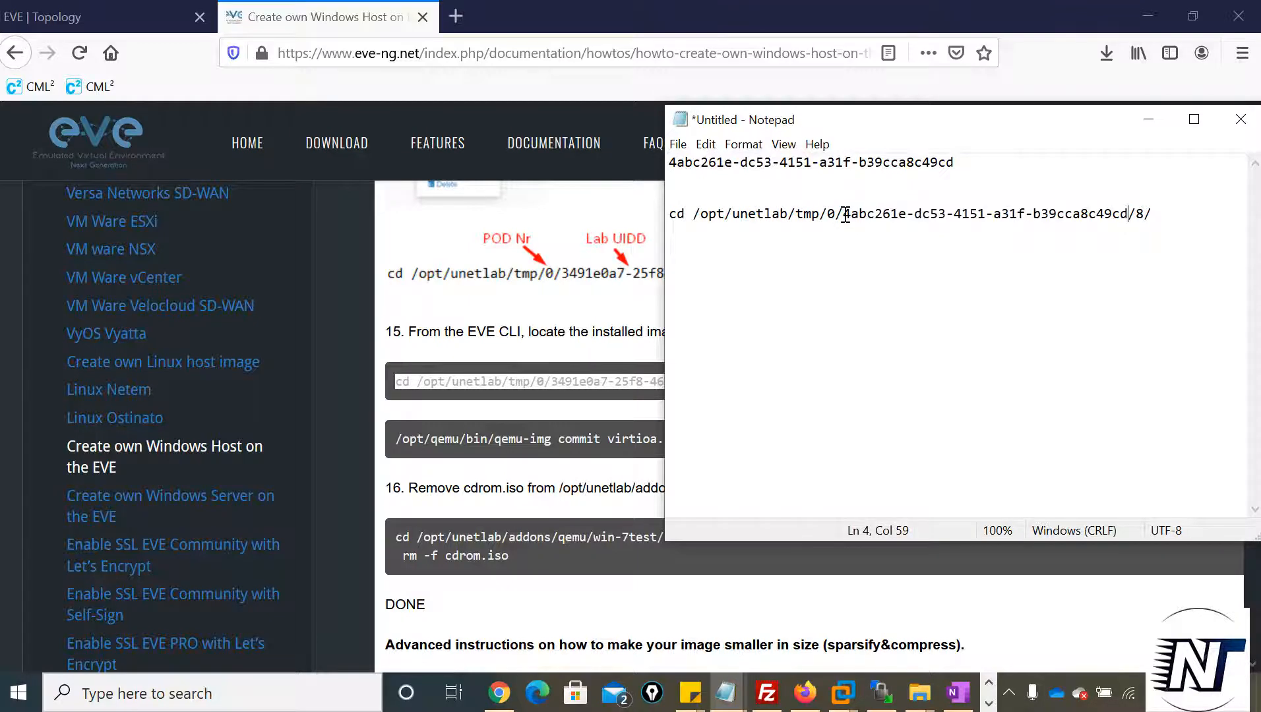
{"action": "key", "text": "Left"}
{"action": "key", "text": "Right"}
{"action": "key", "text": "Right"}
Recheck the Win node's ID in the topology and change the node number ending the Notepad cd command to 6
{"action": "left_click", "coordinate": [43, 16]}
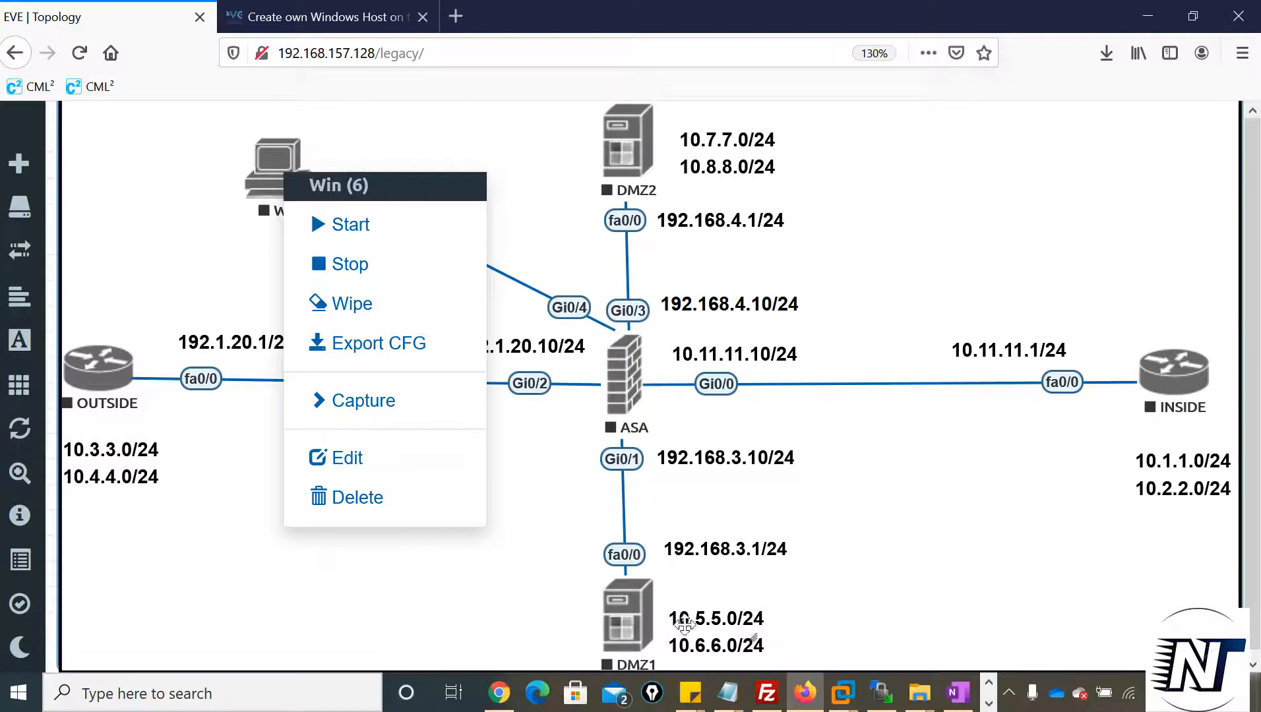
{"action": "left_click", "coordinate": [725, 692]}
{"action": "left_click", "coordinate": [1143, 213]}
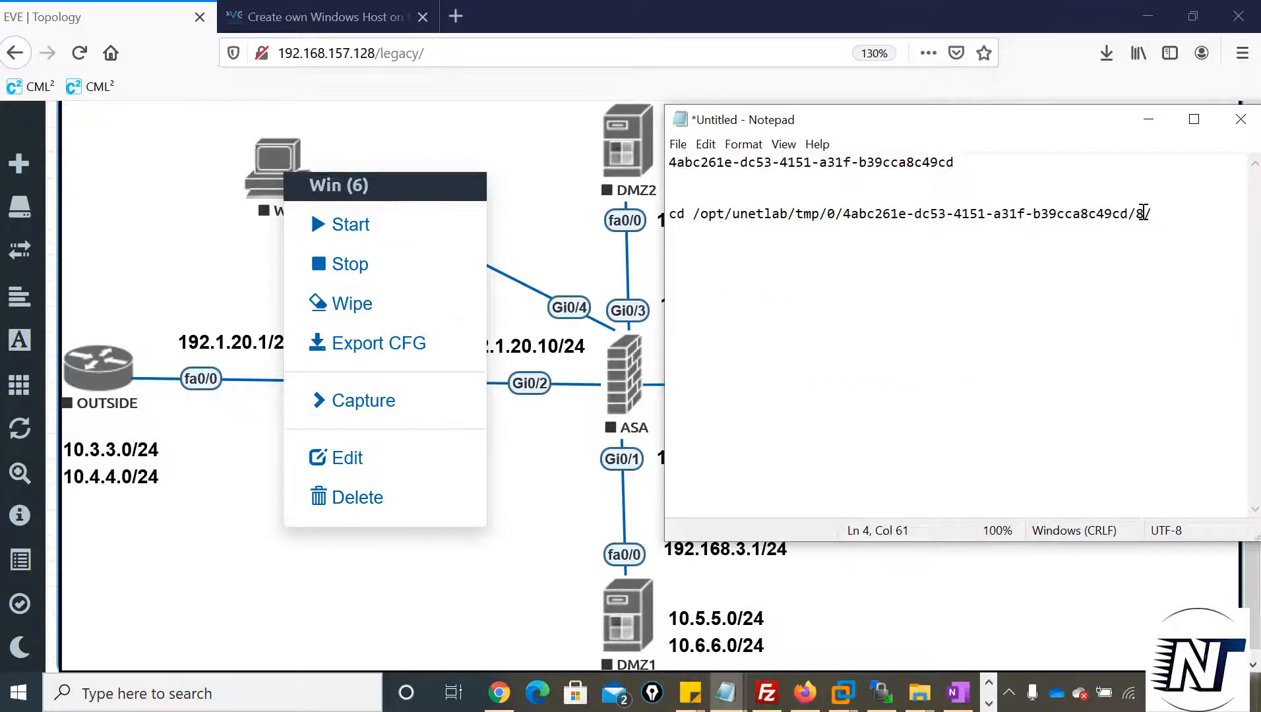
{"action": "key", "text": "BackSpace"}
{"action": "type", "text": "6"}
Copy the adapted command from Notepad and run it in the PuTTY session to enter /opt/unetlab/tmp/0/4abc261e-dc53-4151-a31f-b39cca8c49cd/6/
{"action": "left_click_drag", "start_coordinate": [1152, 213], "coordinate": [662, 219]}
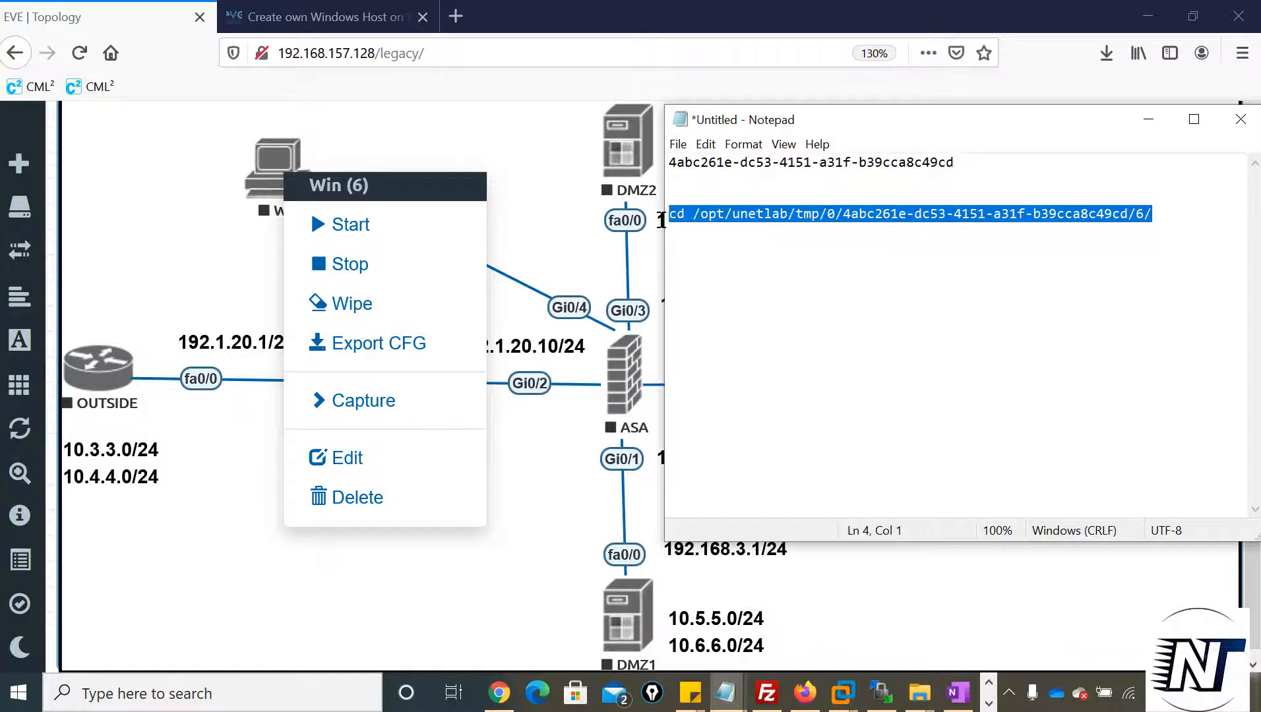
{"action": "left_click", "coordinate": [989, 703]}
{"action": "mouse_move", "coordinate": [554, 692]}
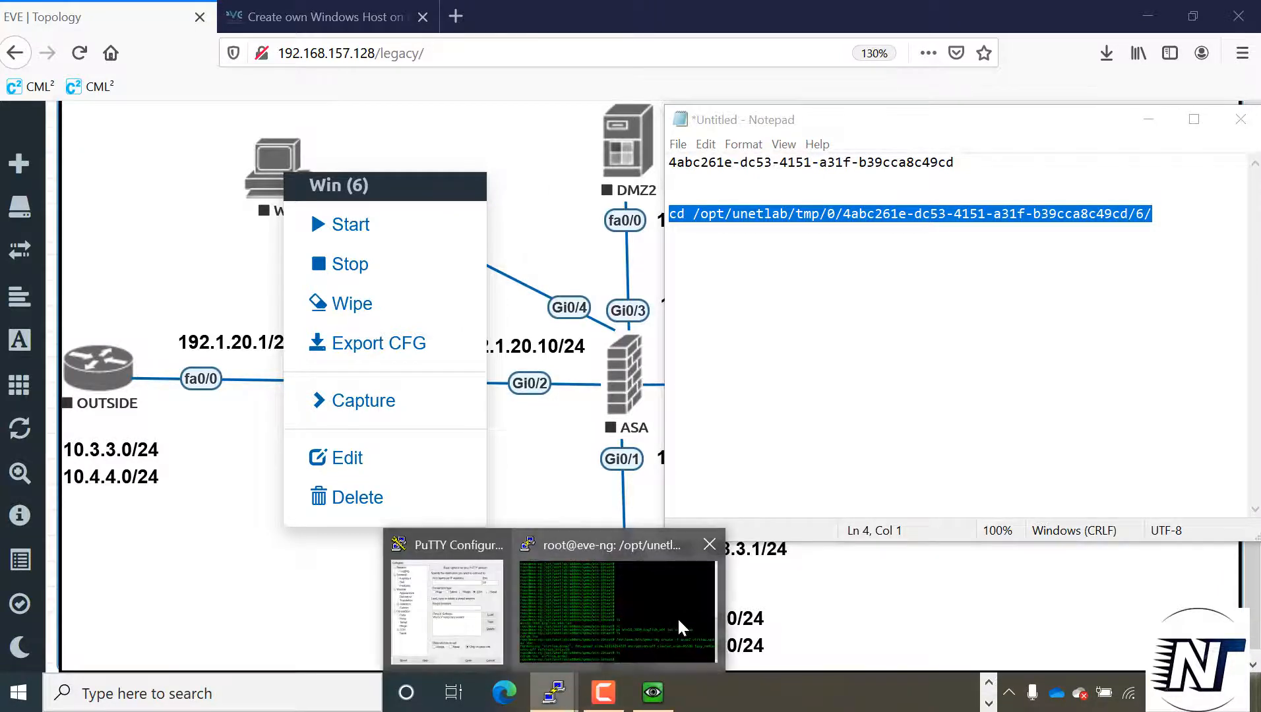
{"action": "left_click", "coordinate": [623, 607]}
{"action": "key", "text": "shift+Insert"}
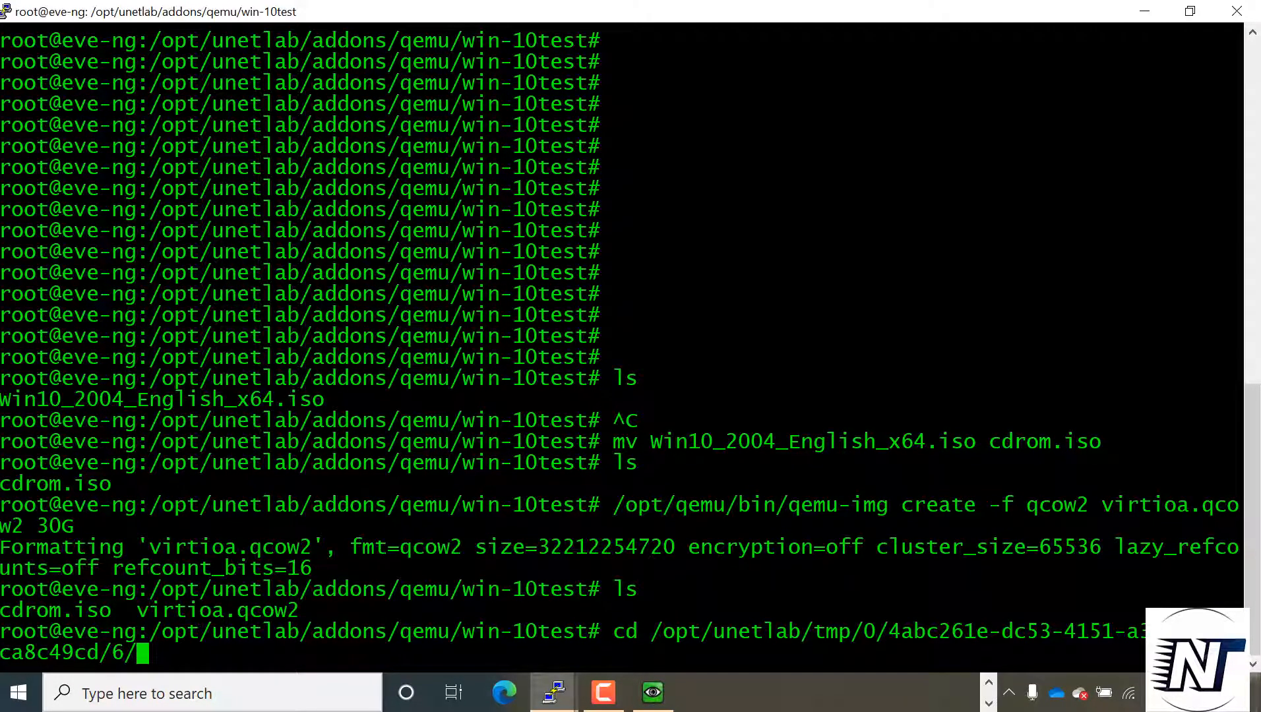
{"action": "key", "text": "Return"}
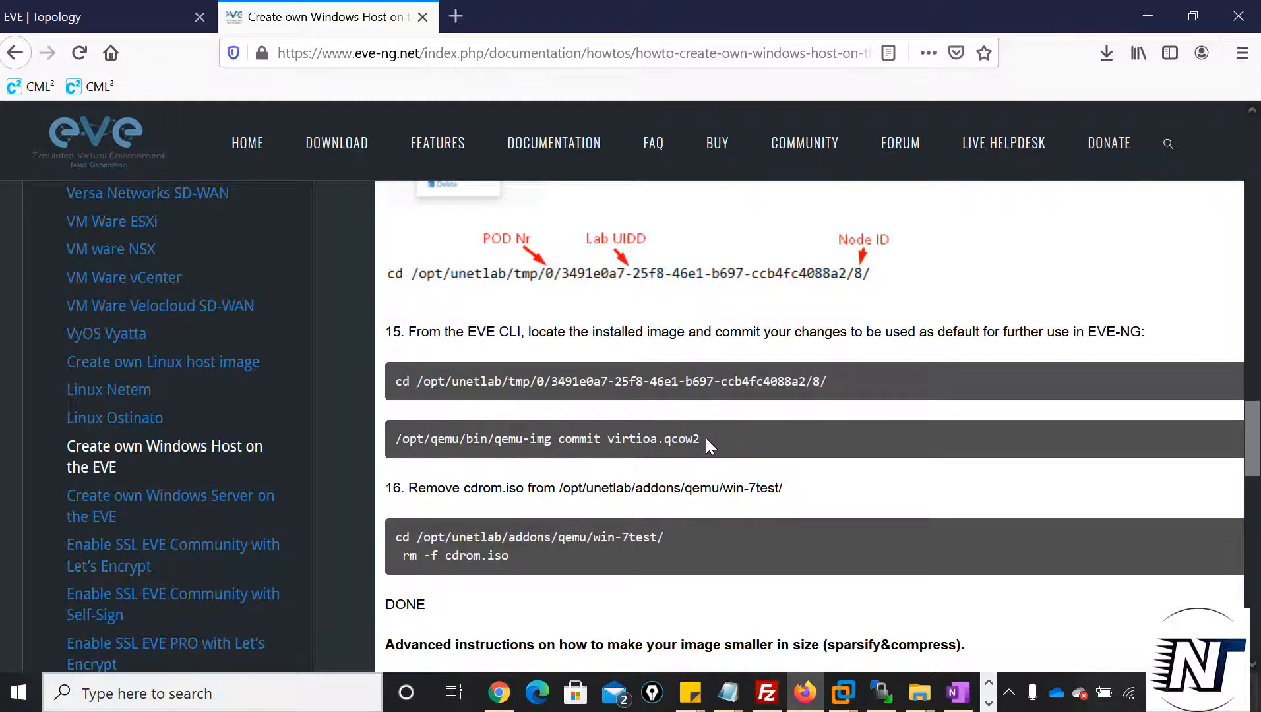
Copy /opt/qemu/bin/qemu-img commit virtioa.qcow2 from the guide and run it in the node directory in PuTTY
{"action": "left_click_drag", "start_coordinate": [706, 439], "coordinate": [383, 458]}
{"action": "key", "text": "ctrl+c"}
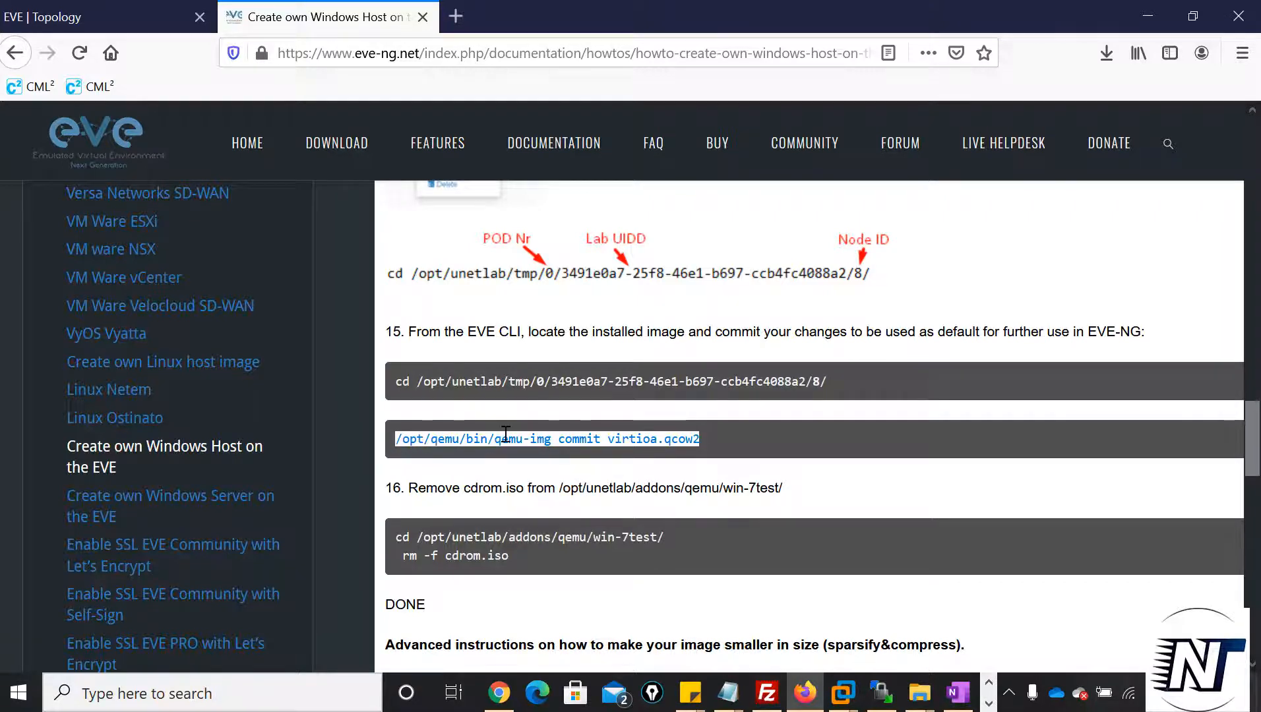
{"action": "left_click", "coordinate": [988, 704]}
{"action": "mouse_move", "coordinate": [552, 693]}
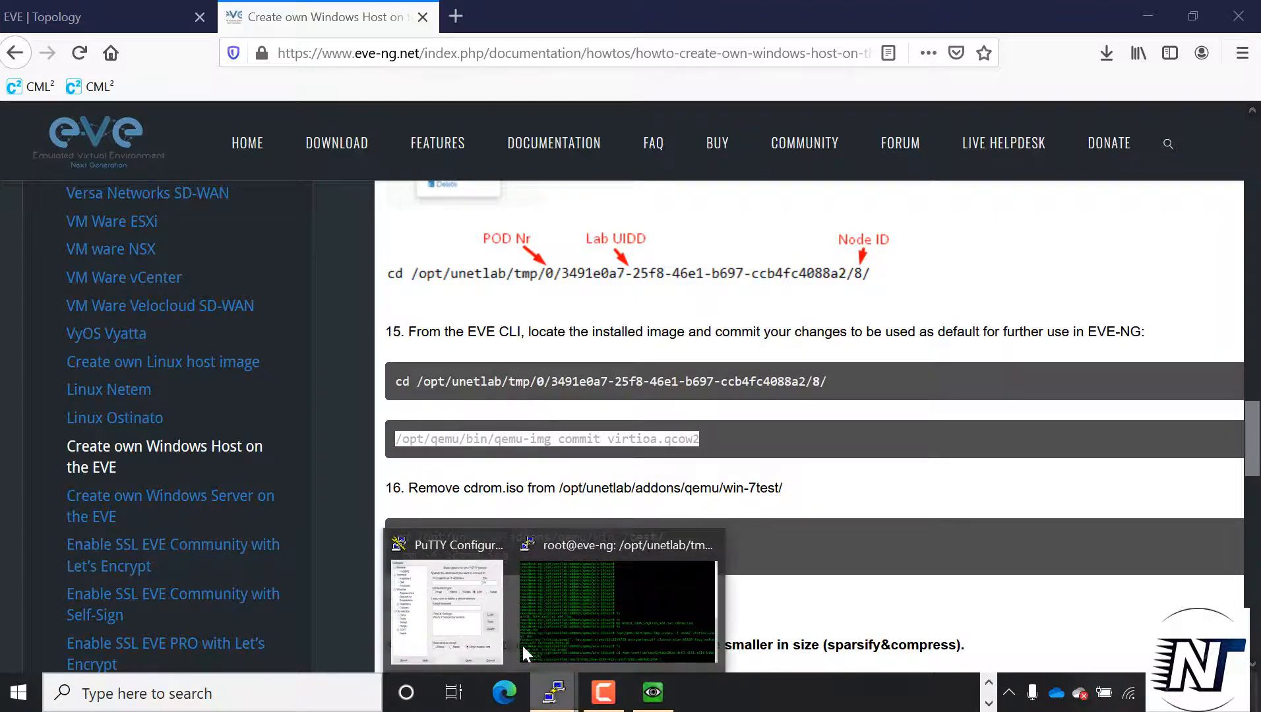
{"action": "left_click", "coordinate": [521, 643]}
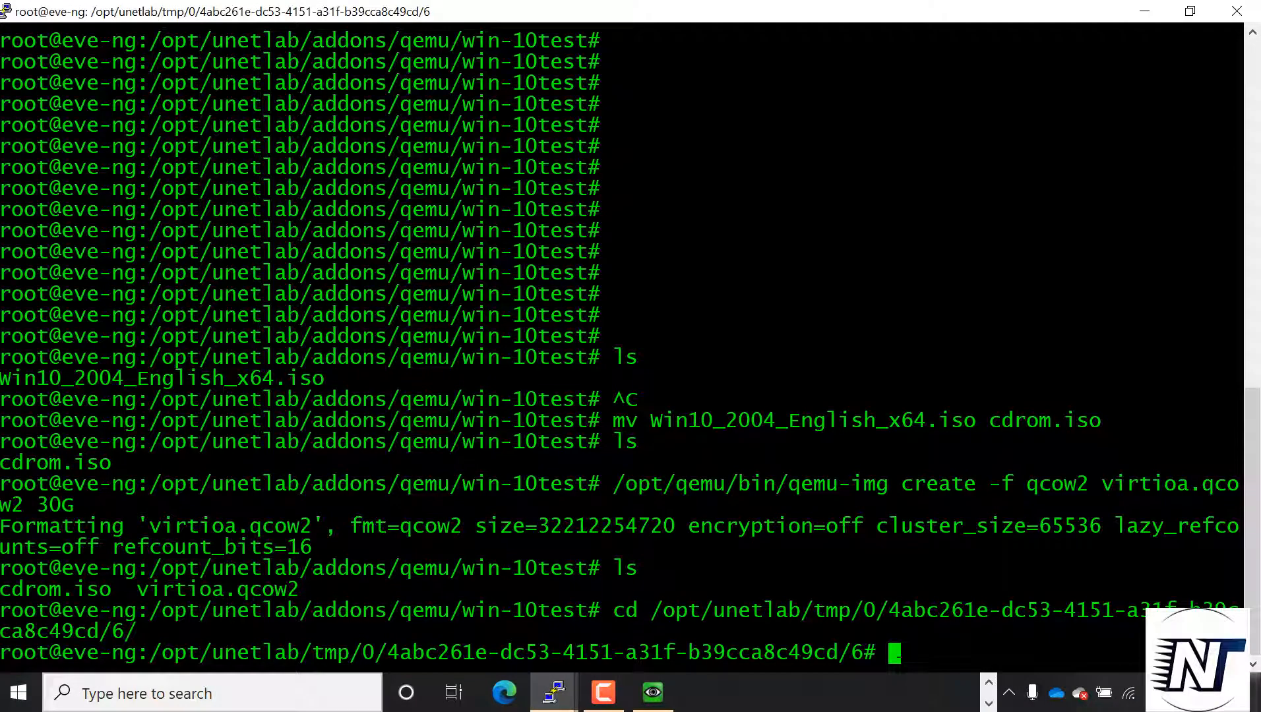
{"action": "key", "text": "Return"}
{"action": "key", "text": "Return"}
{"action": "key", "text": "Return"}
{"action": "key", "text": "Return"}
{"action": "key", "text": "Return"}
{"action": "key", "text": "Return"}
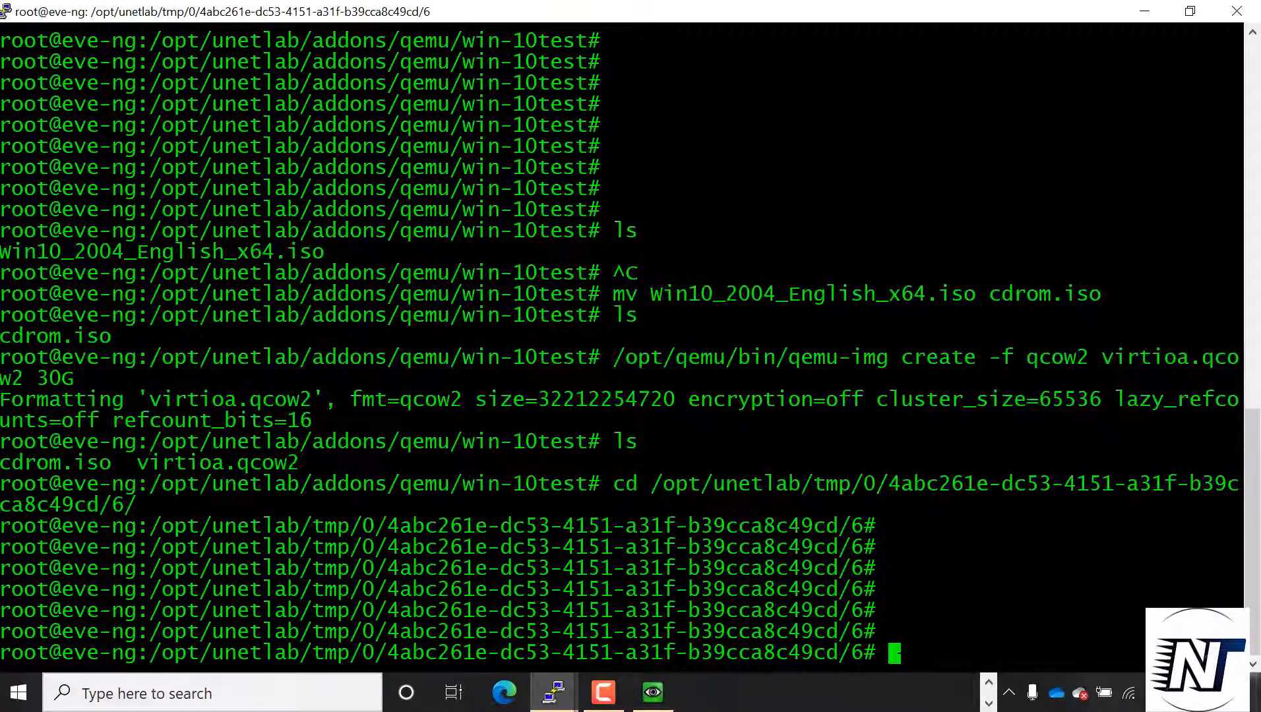
{"action": "key", "text": "shift+Insert"}
{"action": "key", "text": "Return"}
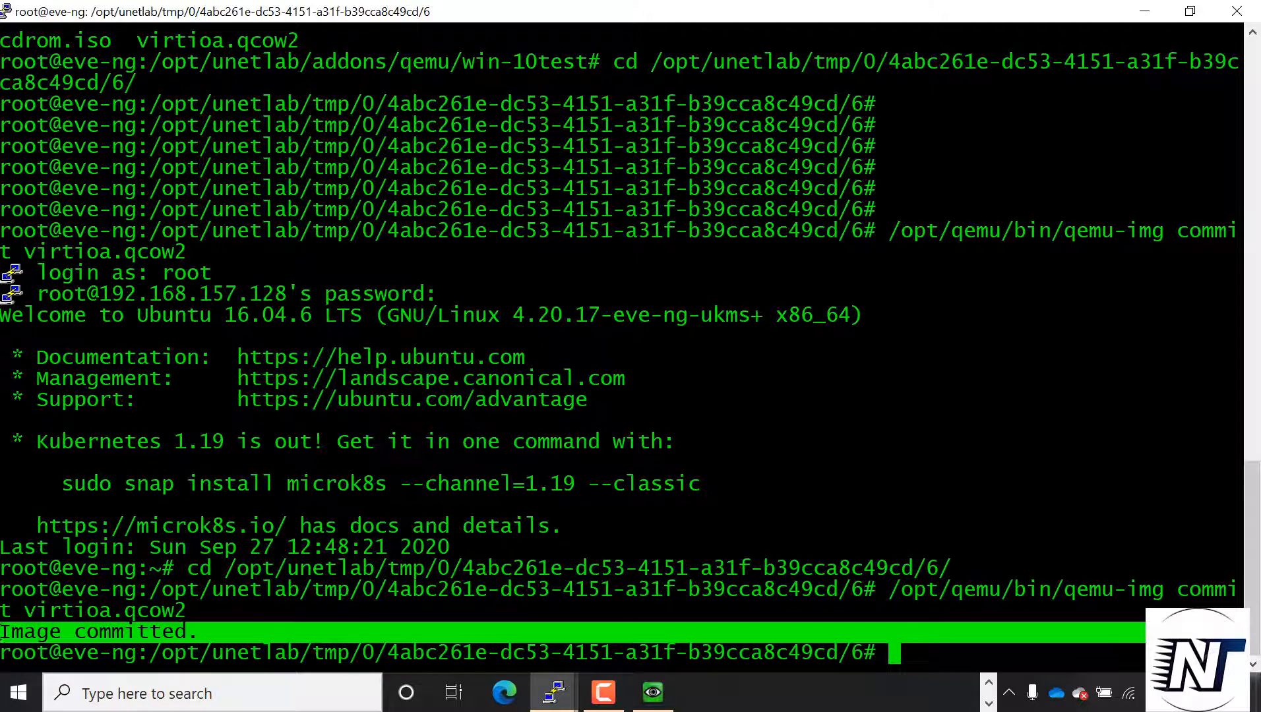
Following step 16 of the guide in Firefox, change the PuTTY session's directory to /opt/unetlab/addons/qemu/win-10test/
{"action": "left_click", "coordinate": [989, 700]}
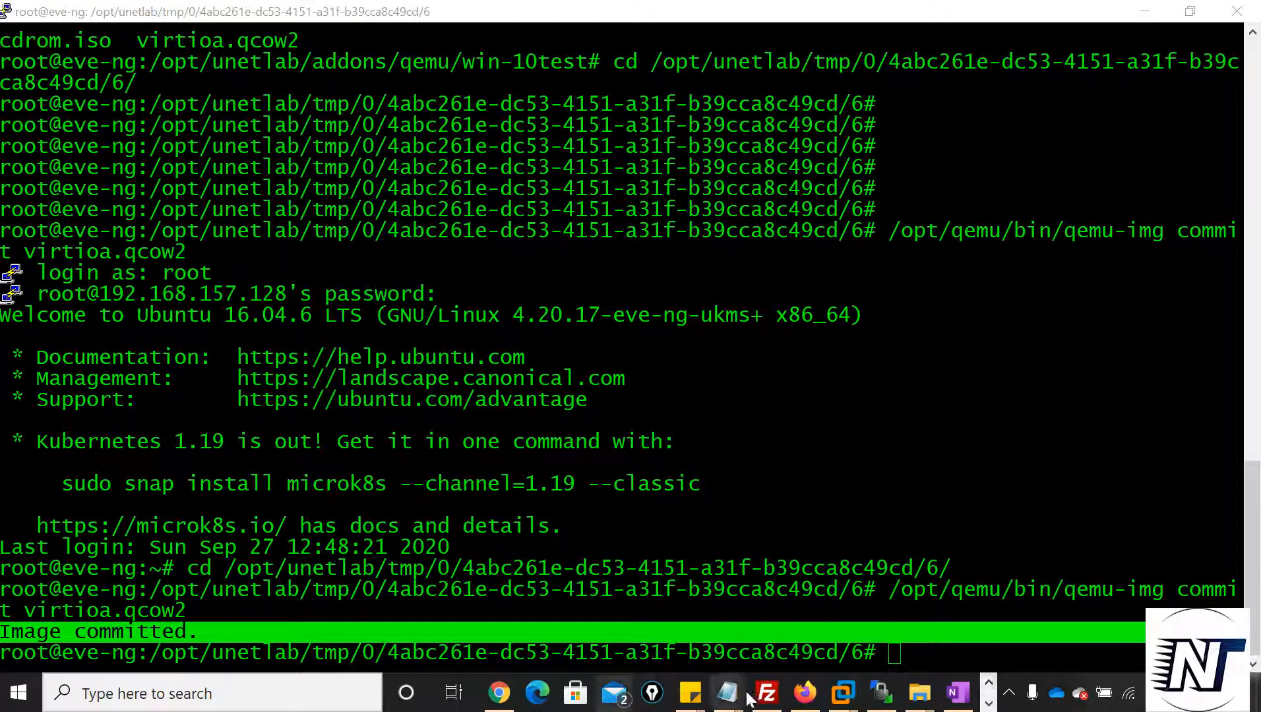
{"action": "left_click", "coordinate": [801, 694]}
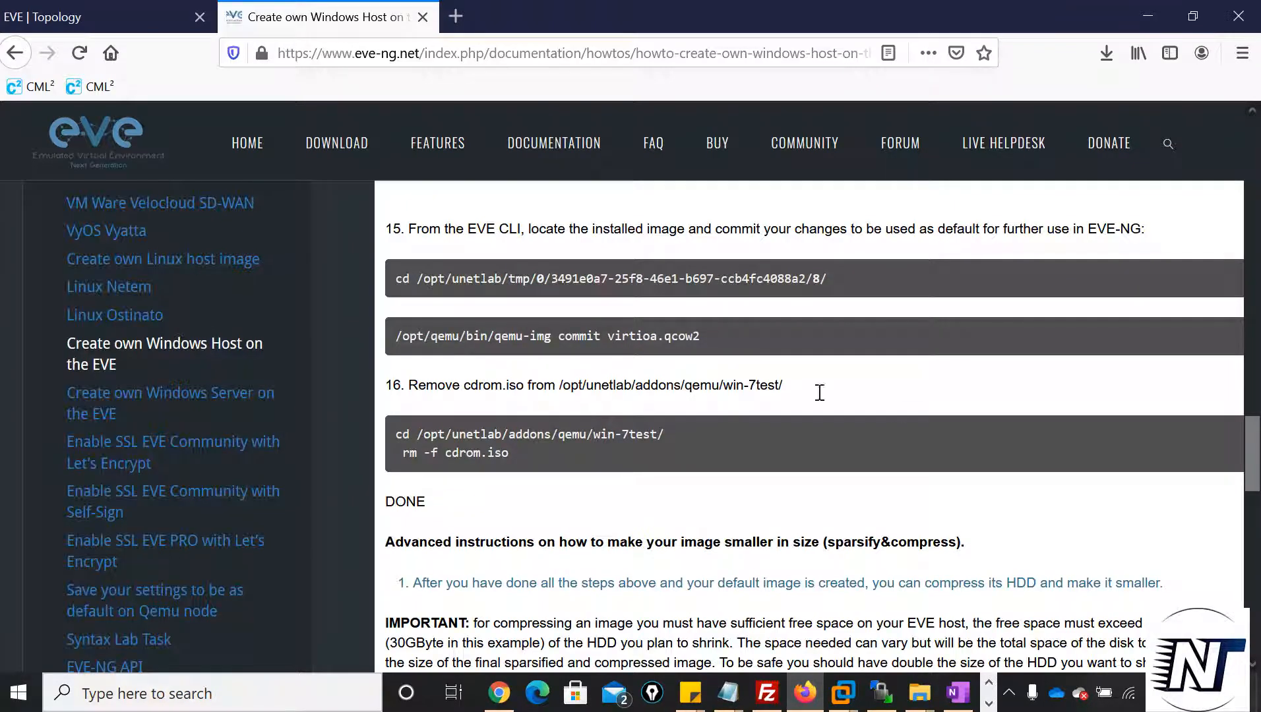
{"action": "left_click_drag", "start_coordinate": [735, 385], "coordinate": [562, 386]}
{"action": "left_click", "coordinate": [394, 435]}
{"action": "left_click_drag", "start_coordinate": [395, 435], "coordinate": [439, 436]}
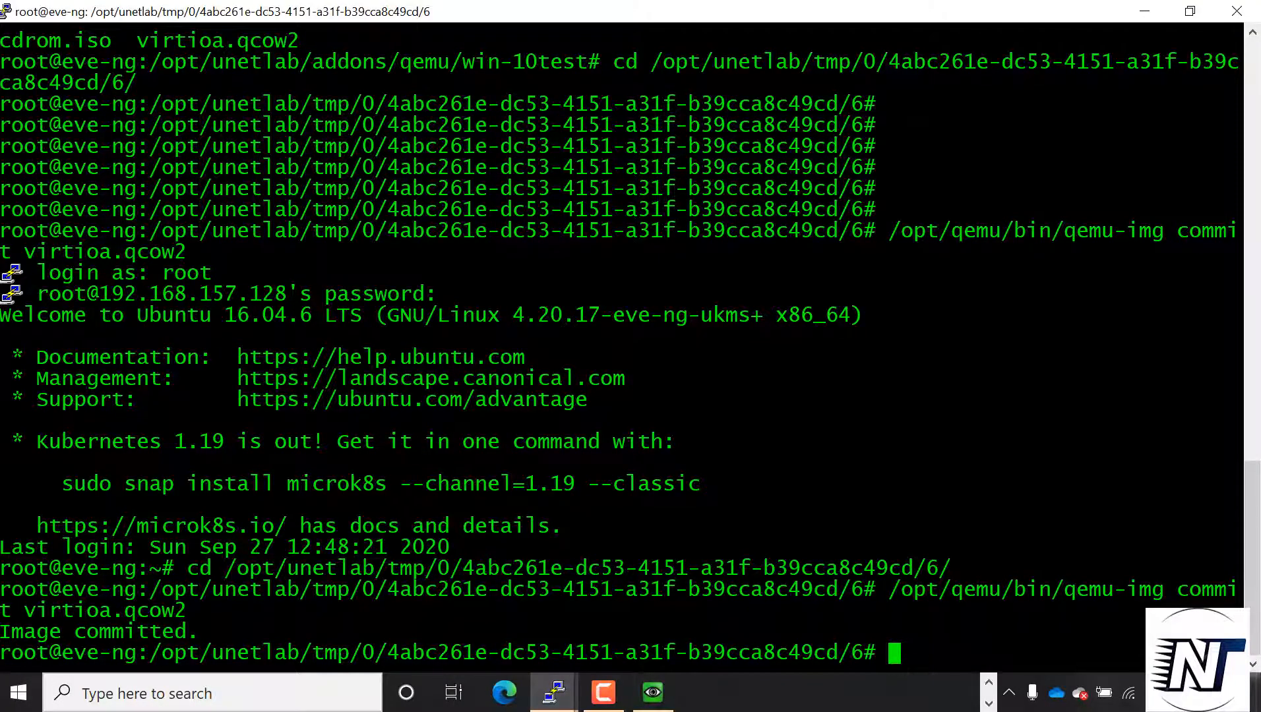
{"action": "type", "text": "cd /opt/unetlab/addons/qemu/win-10"}
{"action": "type", "text": "test"}
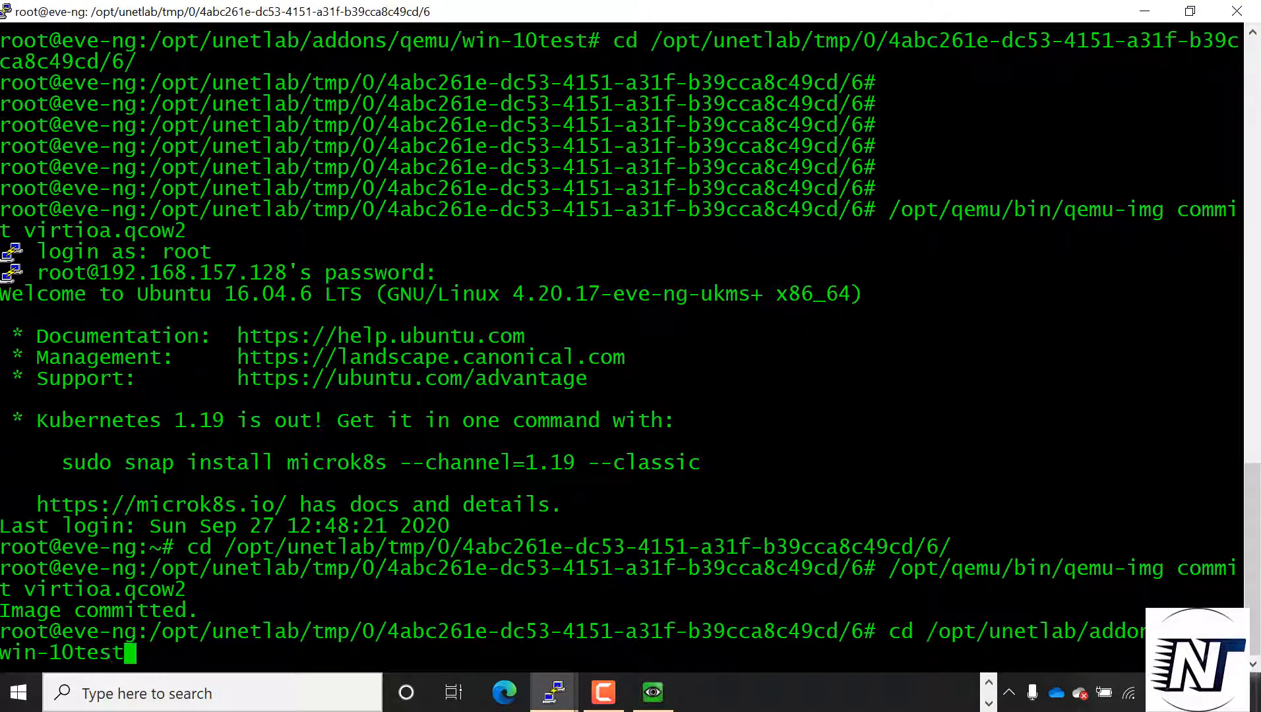
{"action": "type", "text": "/"}
{"action": "key", "text": "Return"}
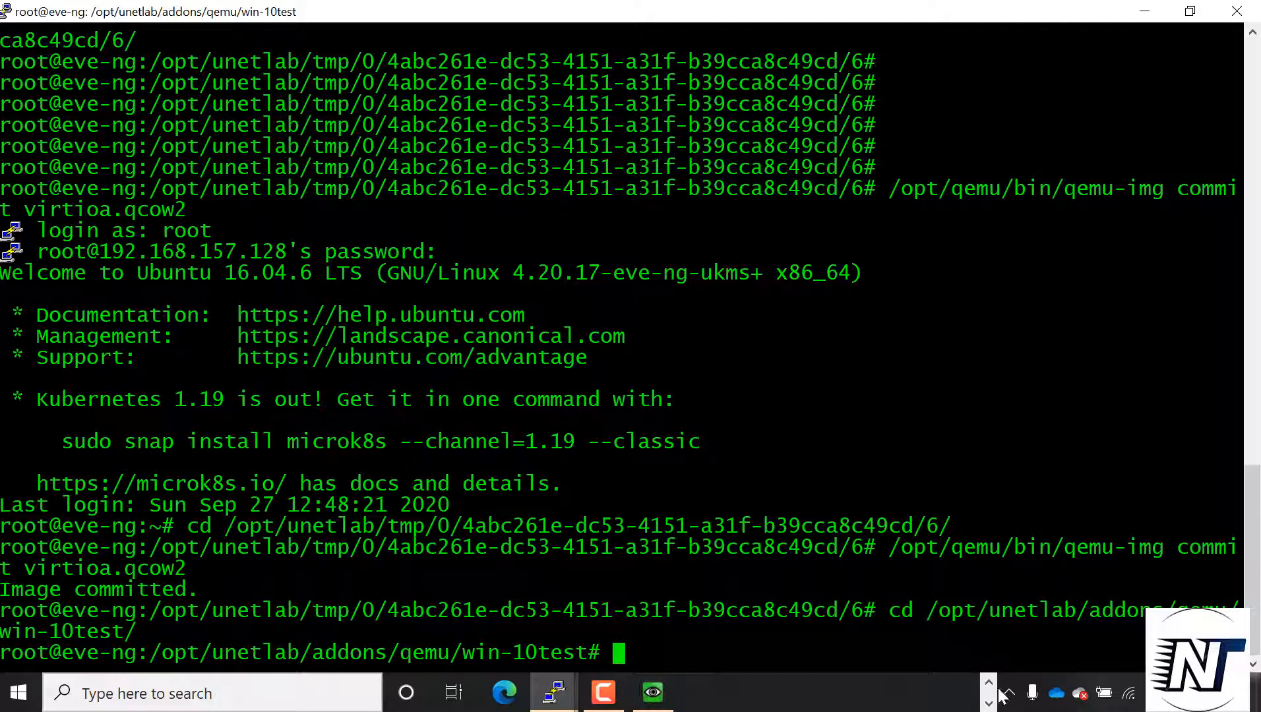
Force-remove cdrom.iso from the win-10test folder and list the remaining files to check the result
{"action": "type", "text": "rm -f cdrom.iso"}
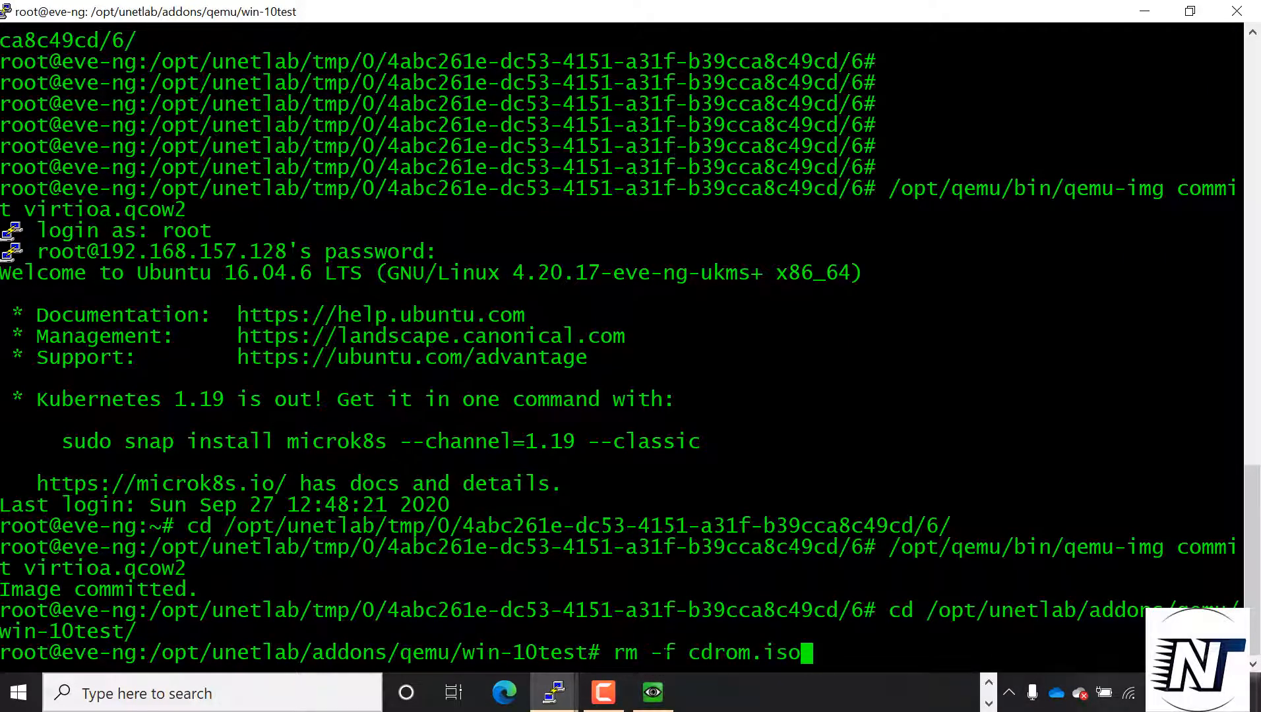
{"action": "key", "text": "Return"}
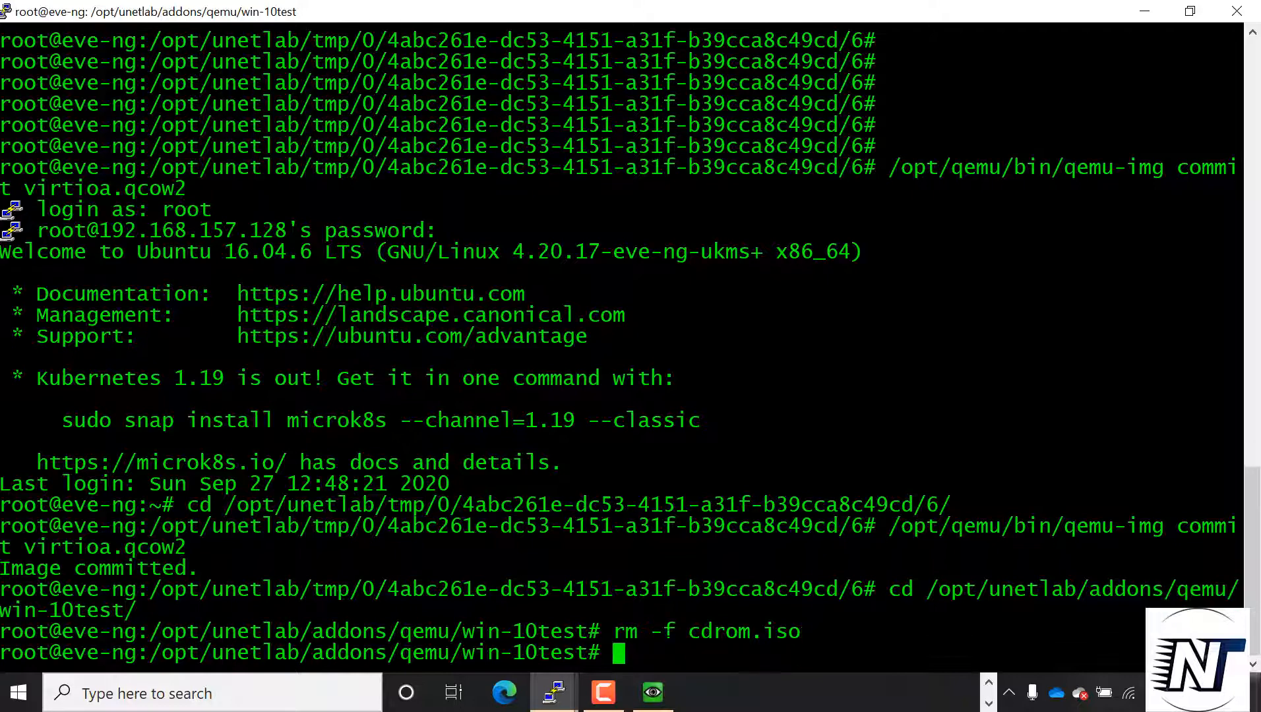
{"action": "type", "text": "ls"}
{"action": "key", "text": "Return"}
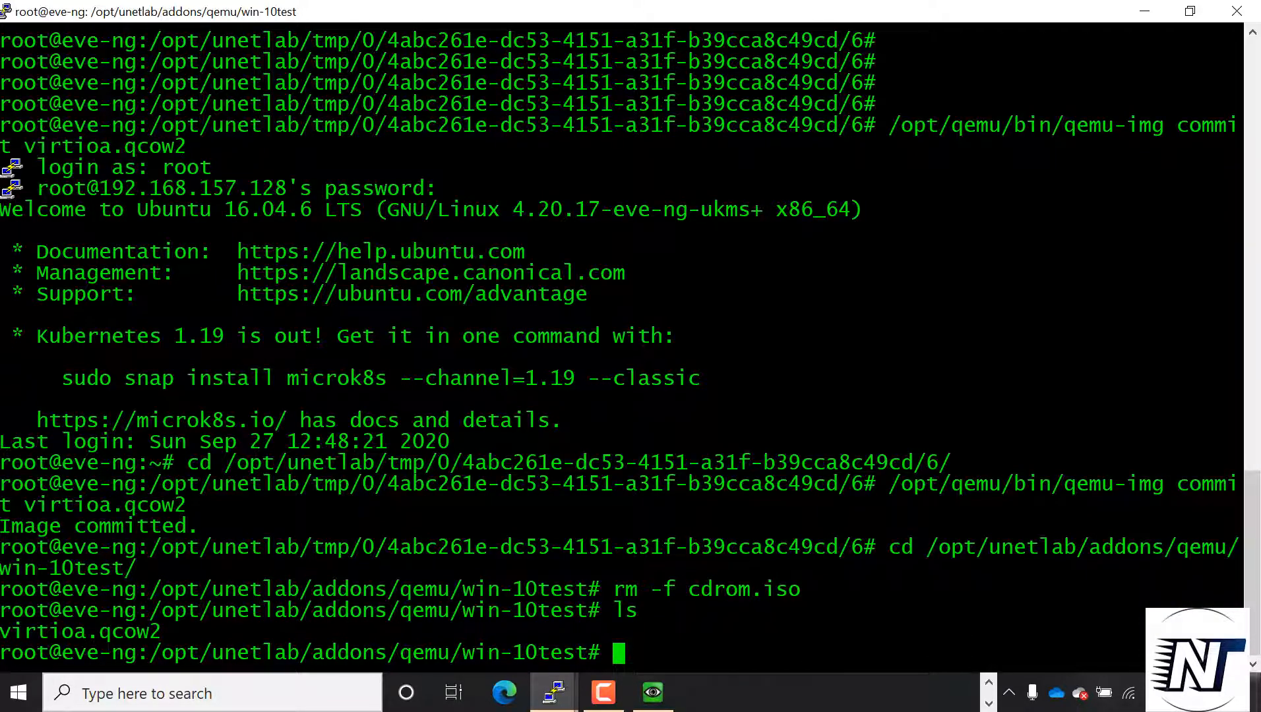
{"action": "left_click_drag", "start_coordinate": [1121, 632], "coordinate": [2, 632]}
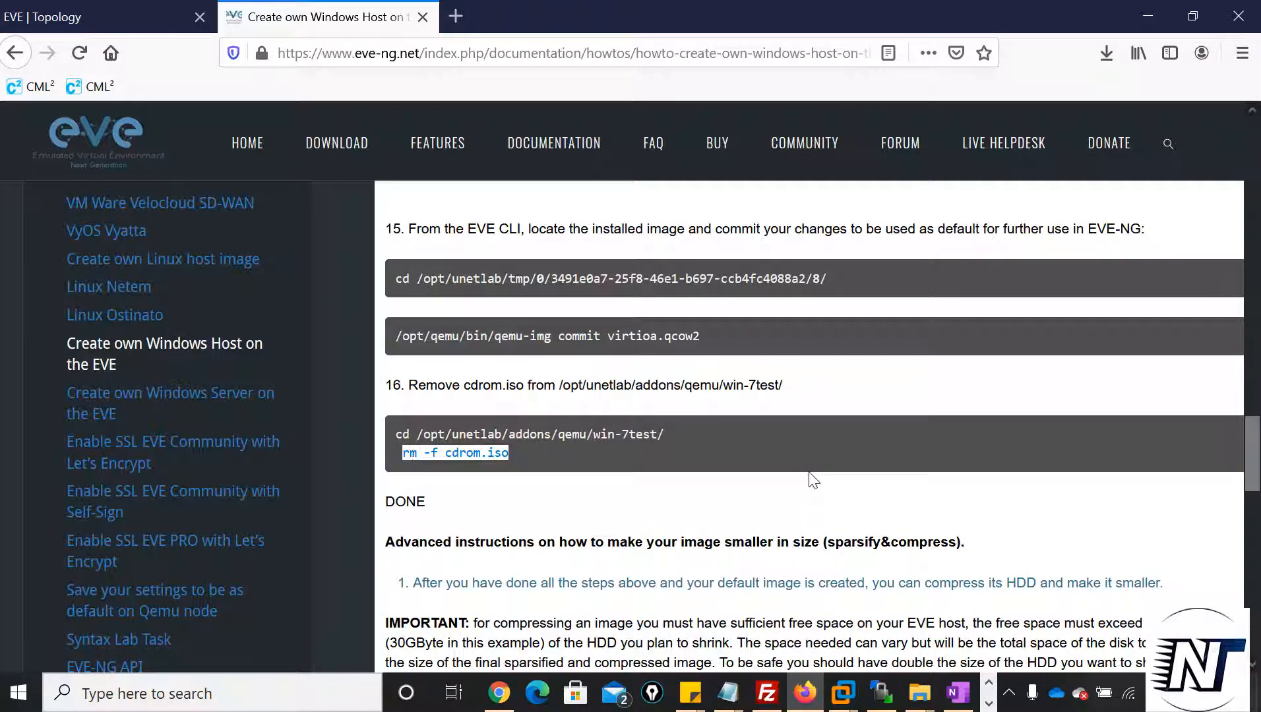
{"action": "left_click", "coordinate": [816, 491]}
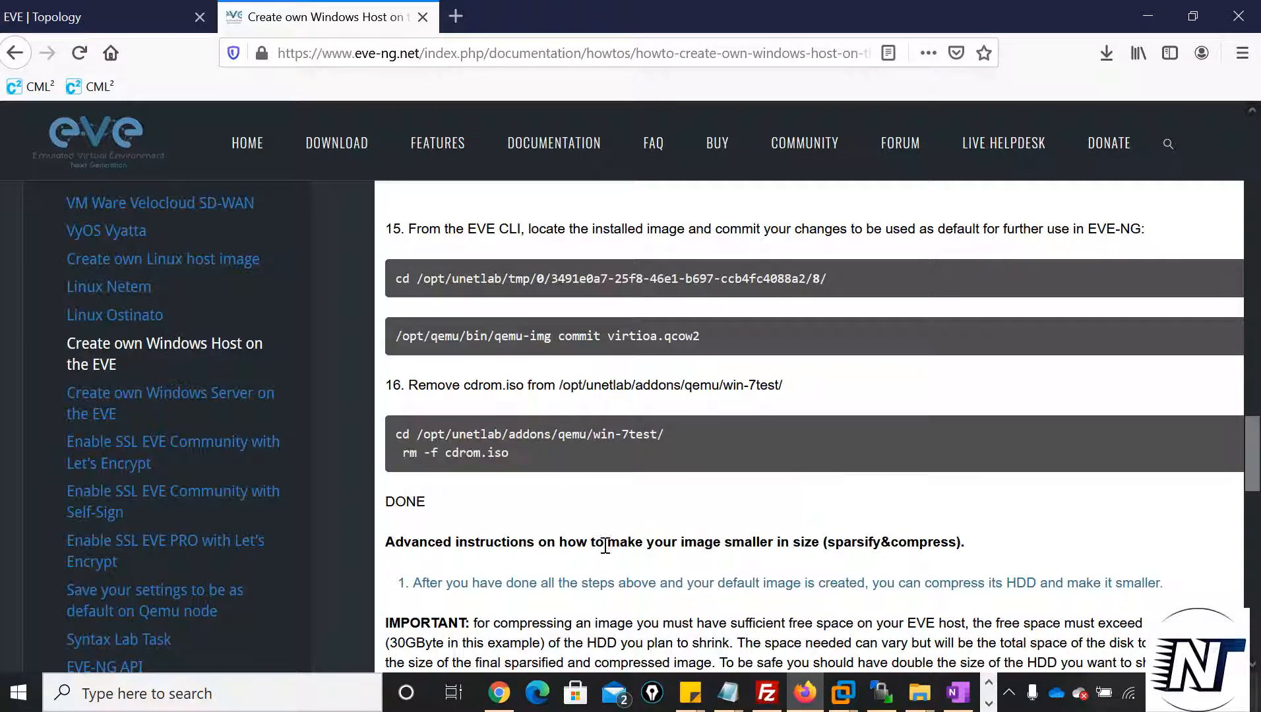
Return from the finished guide to the EVE topology in Firefox and start the Win node
{"action": "scroll", "coordinate": [601, 542], "scroll_direction": "down", "scroll_amount": 2}
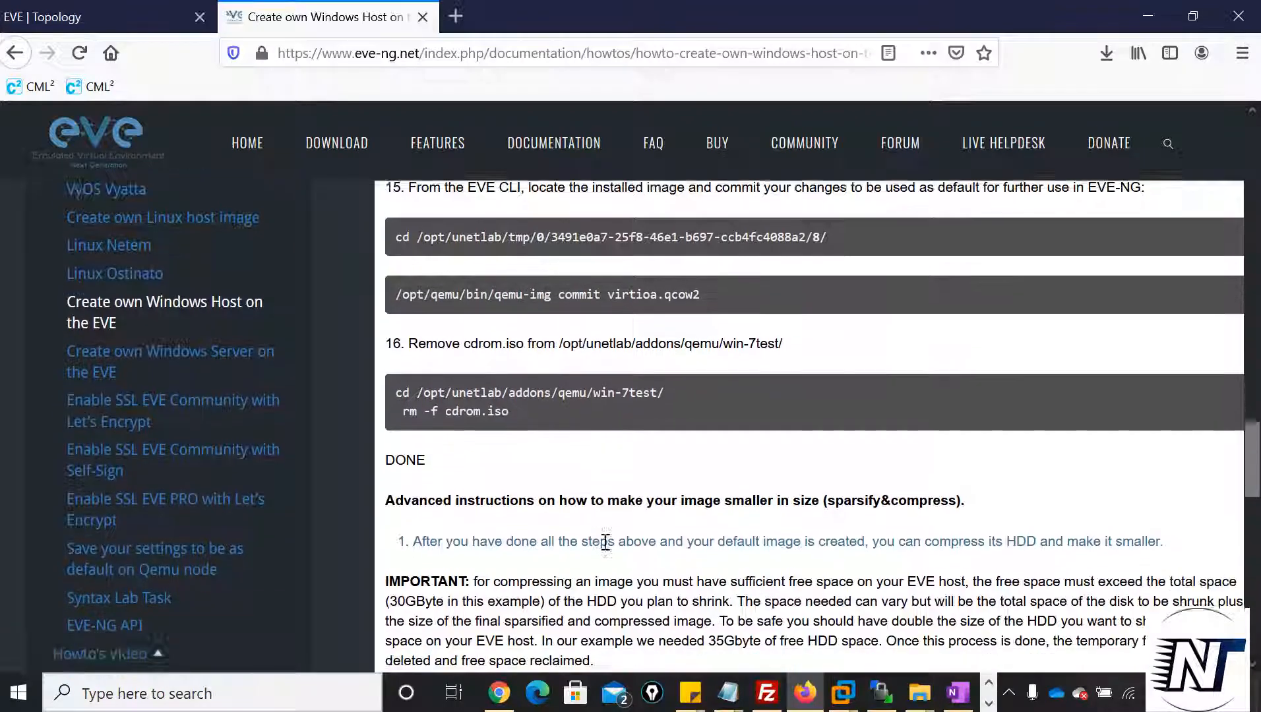
{"action": "scroll", "coordinate": [601, 542], "scroll_direction": "up", "scroll_amount": 2}
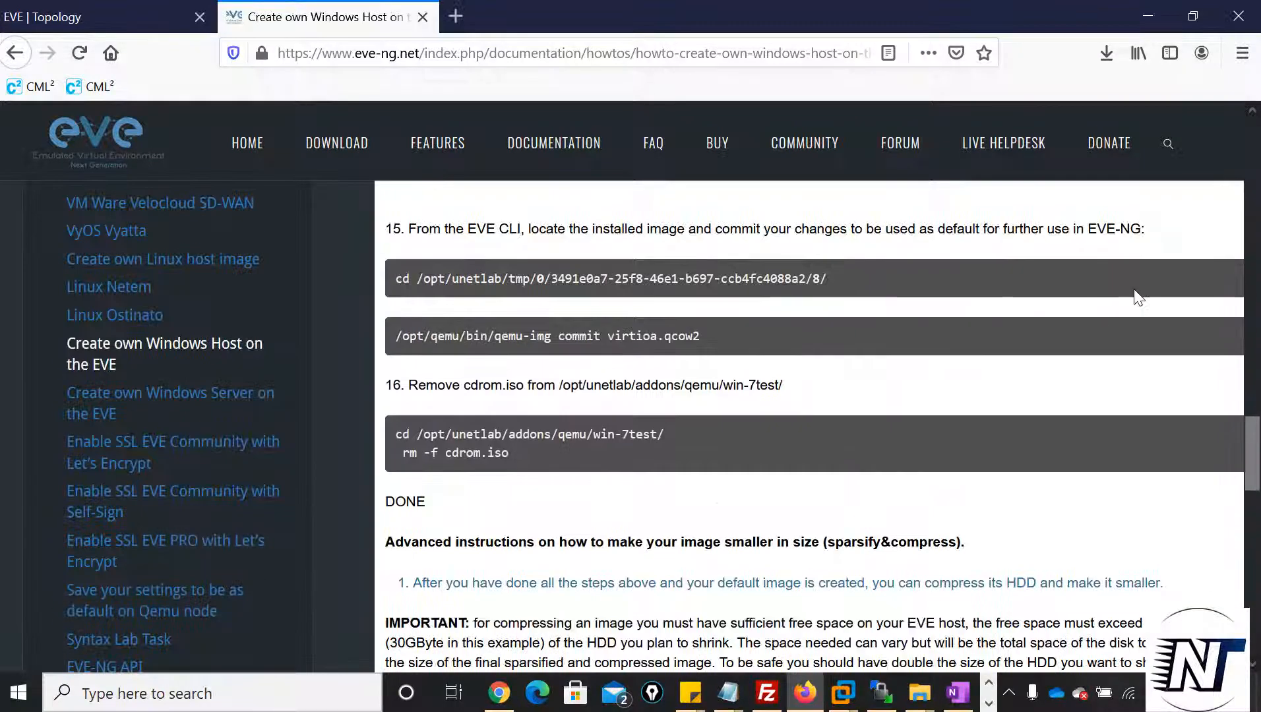
{"action": "left_click", "coordinate": [129, 15]}
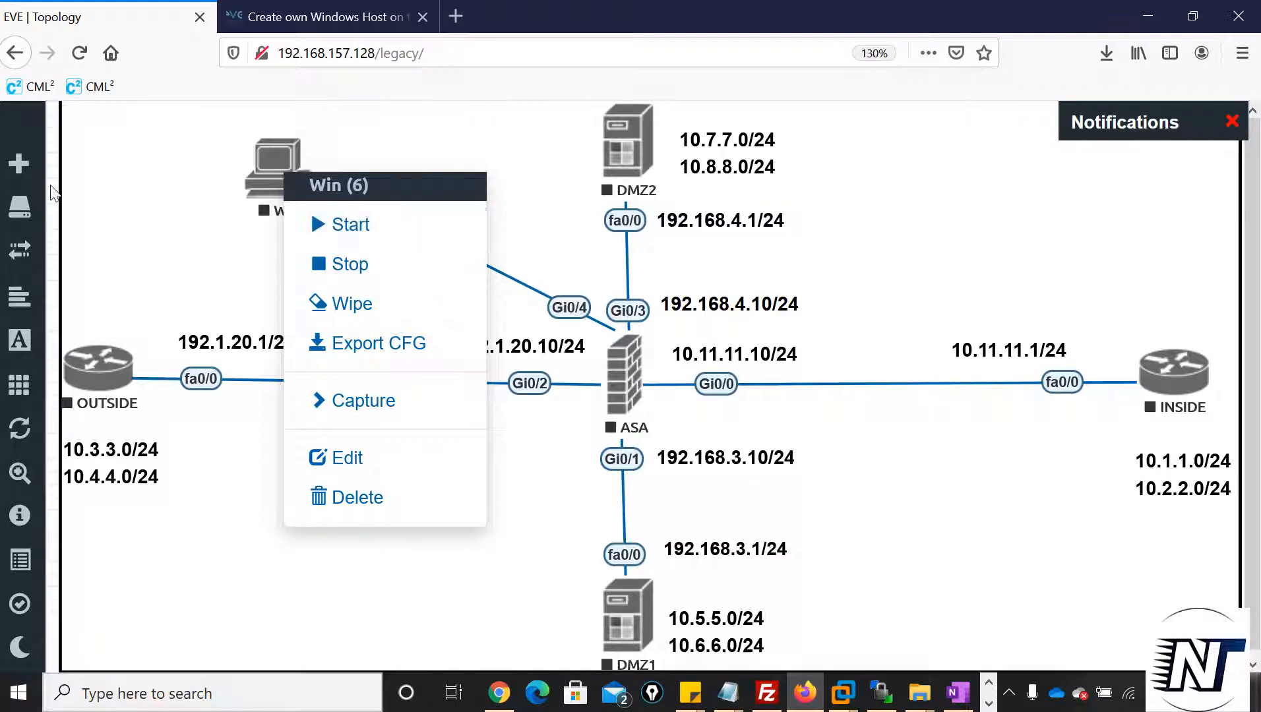
{"action": "left_click", "coordinate": [397, 224]}
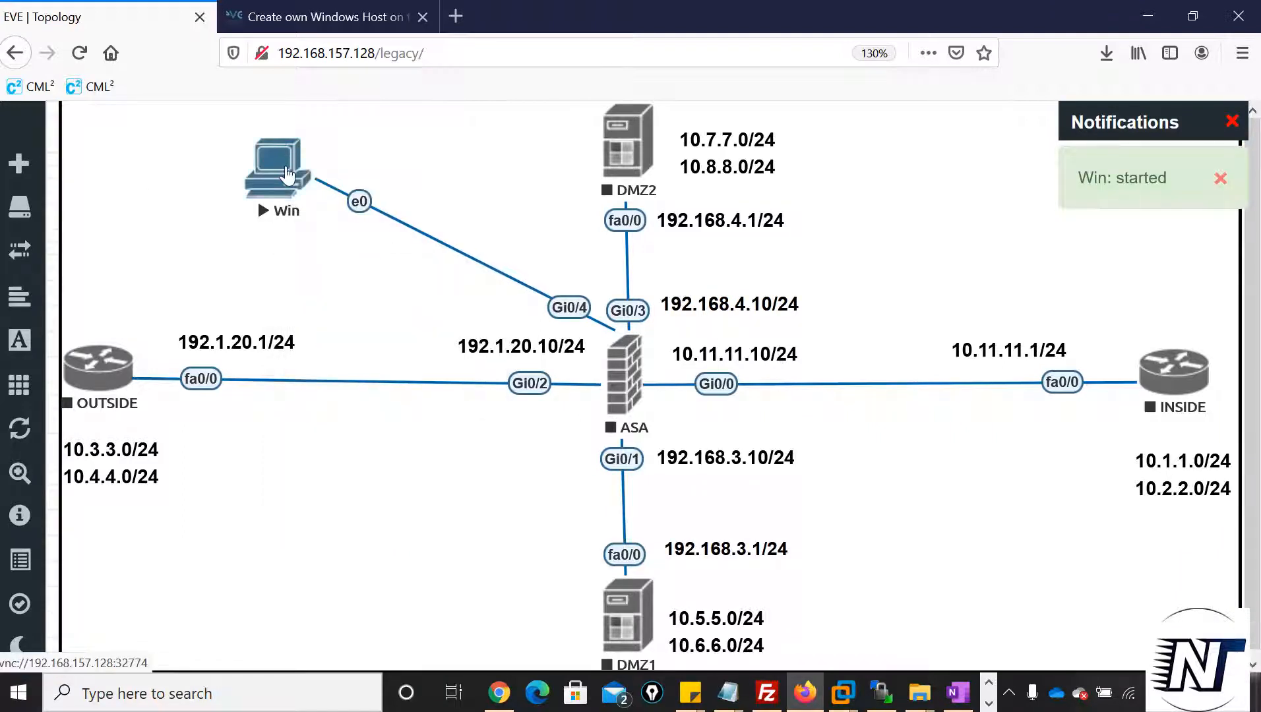
Open the running Win node's VNC console through ultravnc_wrapper.bat and maximize the viewer window
{"action": "left_click", "coordinate": [287, 175]}
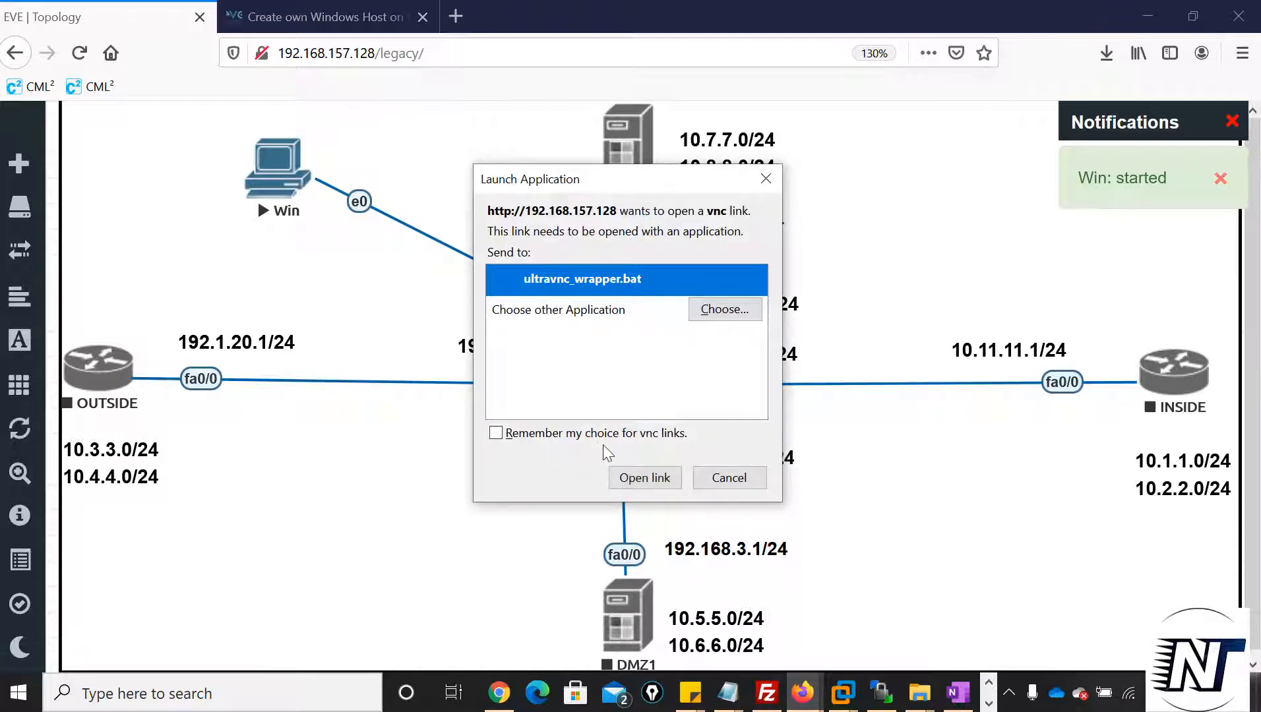
{"action": "left_click", "coordinate": [644, 478]}
{"action": "left_click", "coordinate": [895, 76]}
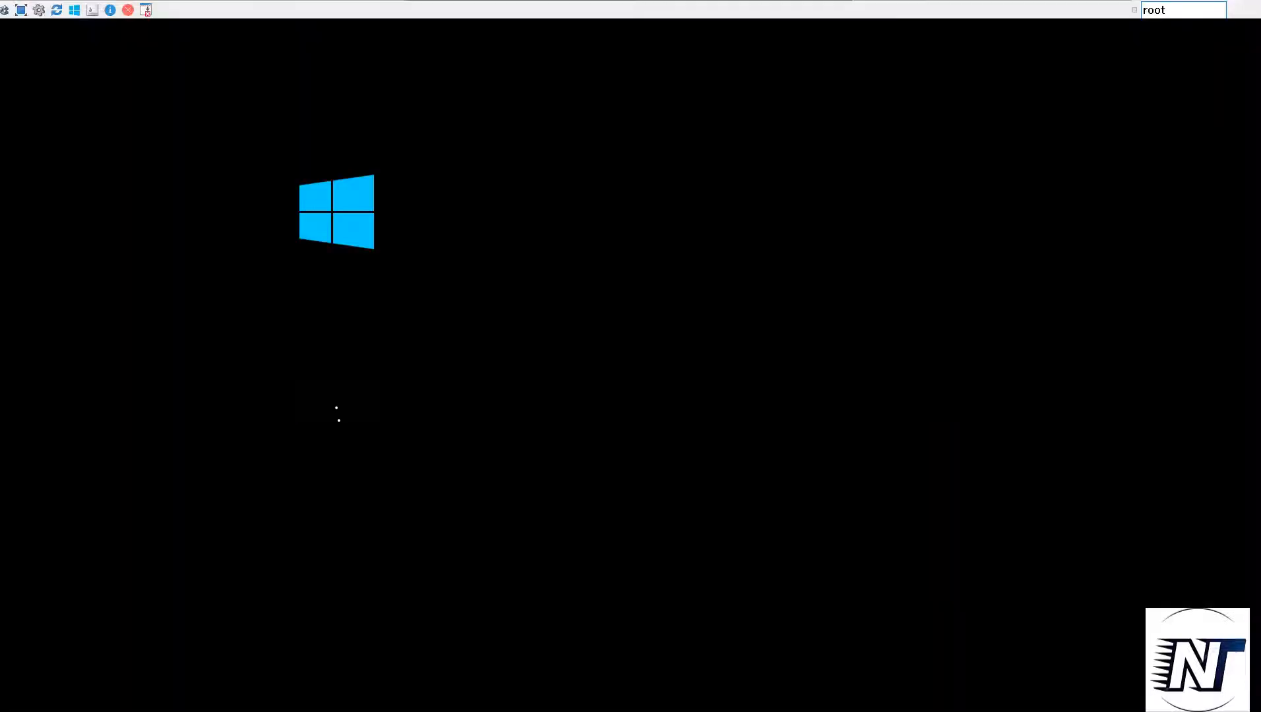